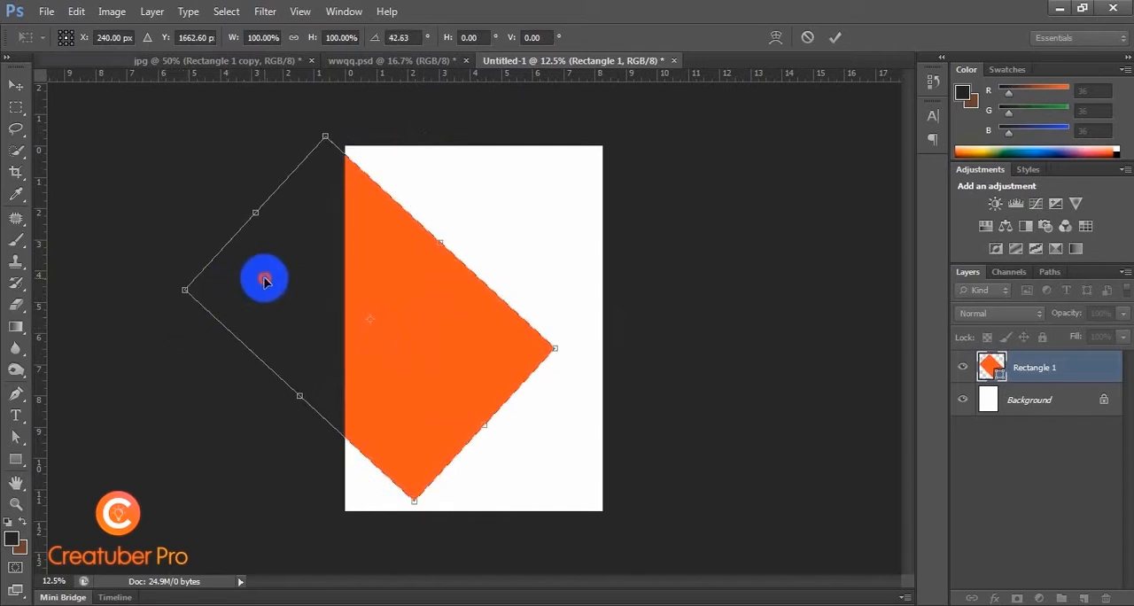
Step: Rotate the orange rectangle to about 39.45°, widen it to about 114.43% and adjust its position and height so its corners meet the page edges
{"action": "left_click_drag", "start_coordinate": [265, 279], "coordinate": [272, 277]}
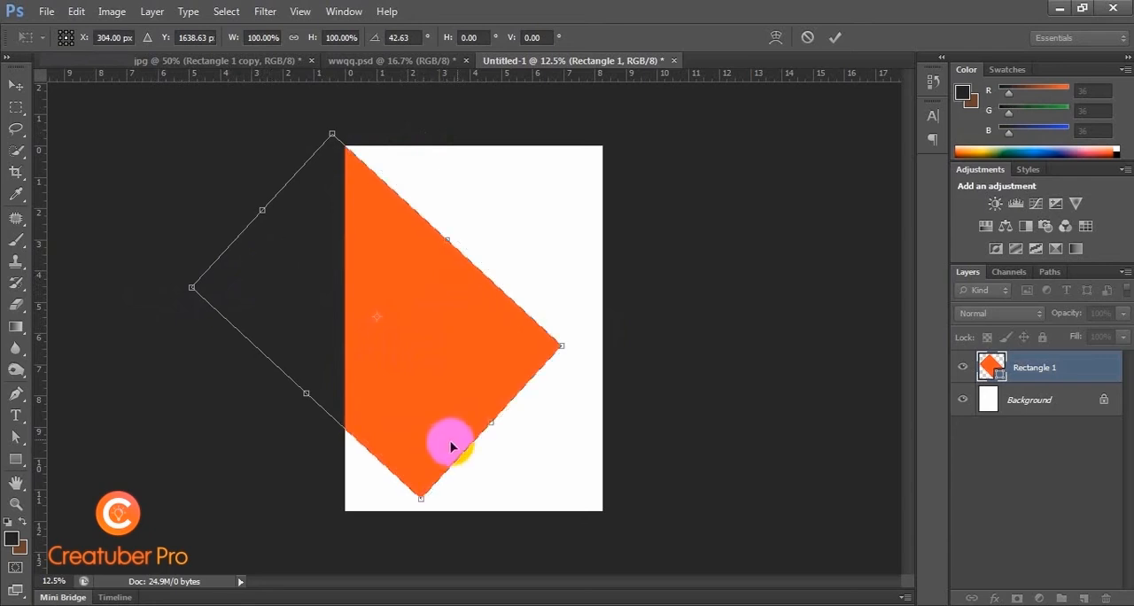
{"action": "left_click_drag", "start_coordinate": [492, 424], "coordinate": [514, 435]}
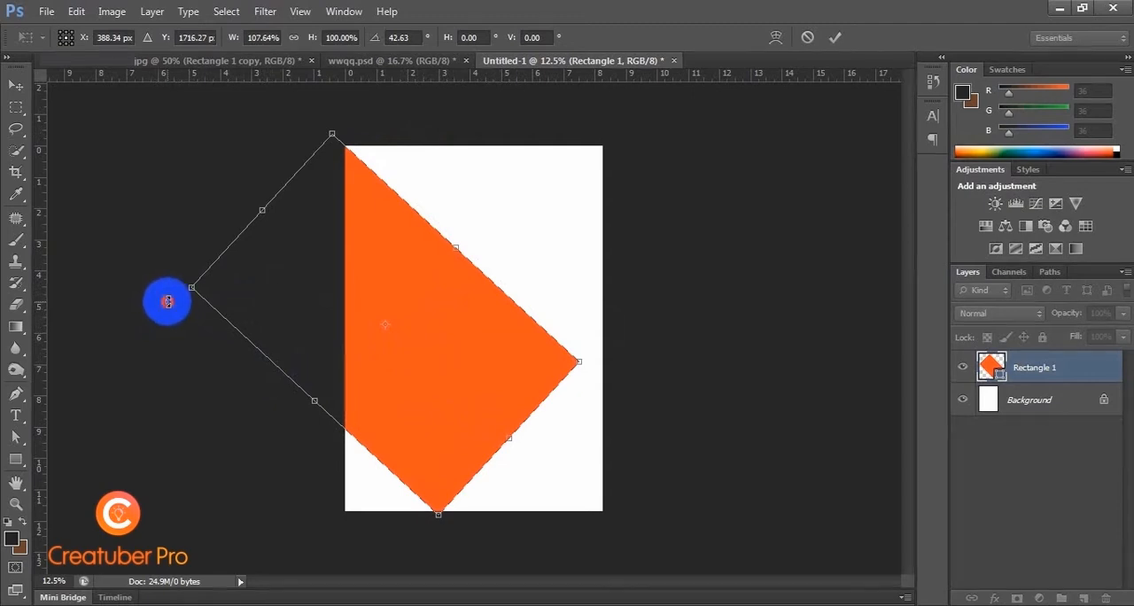
{"action": "mouse_move", "coordinate": [168, 302]}
{"action": "left_mouse_down"}
{"action": "mouse_move", "coordinate": [168, 290]}
{"action": "mouse_move", "coordinate": [156, 309]}
{"action": "left_mouse_up"}
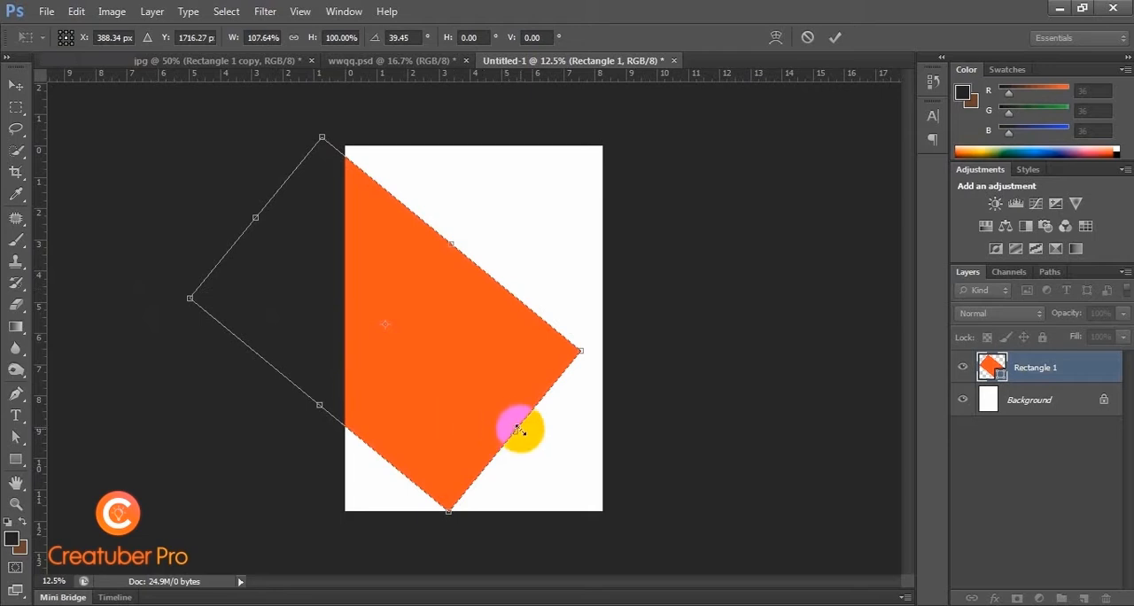
{"action": "left_click_drag", "start_coordinate": [516, 432], "coordinate": [532, 447]}
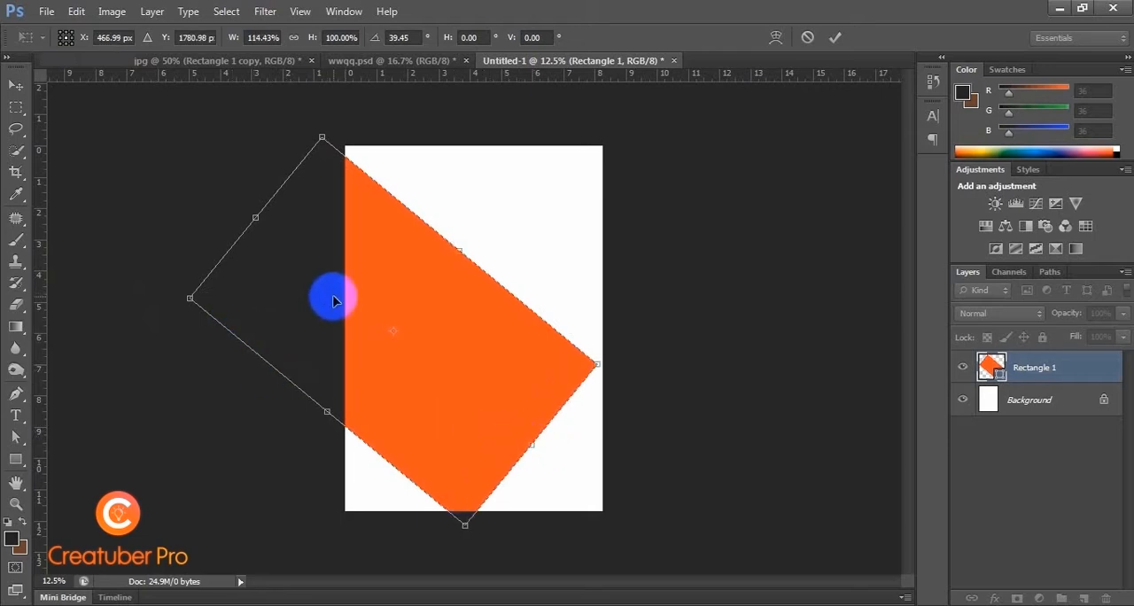
{"action": "left_click_drag", "start_coordinate": [334, 298], "coordinate": [341, 295]}
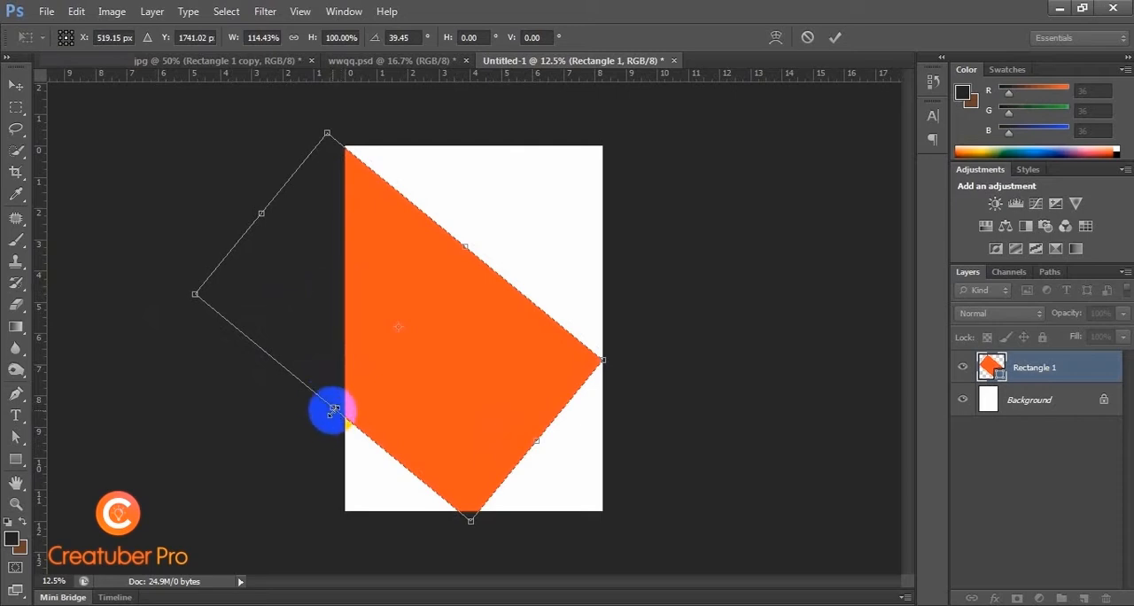
{"action": "left_click_drag", "start_coordinate": [332, 409], "coordinate": [338, 403]}
{"action": "key", "text": "Return"}
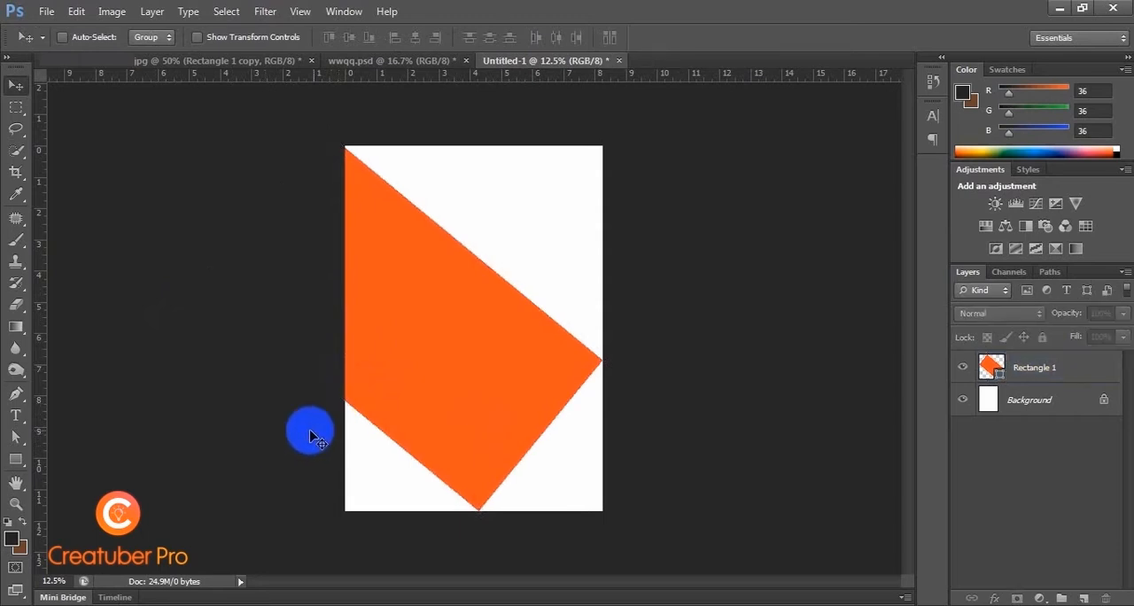
Step: Nudge the orange rectangle up and scale it to about 100.43% so its corners align with the page edges
{"action": "left_click", "coordinate": [376, 379]}
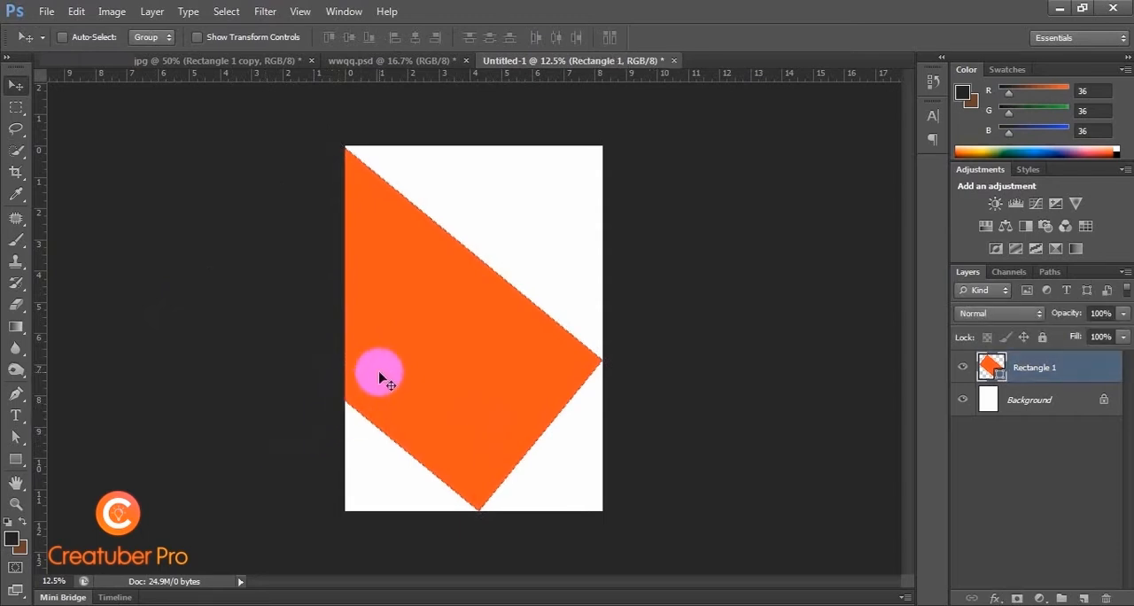
{"action": "key", "text": "shift+Up"}
{"action": "key", "text": "shift+Up"}
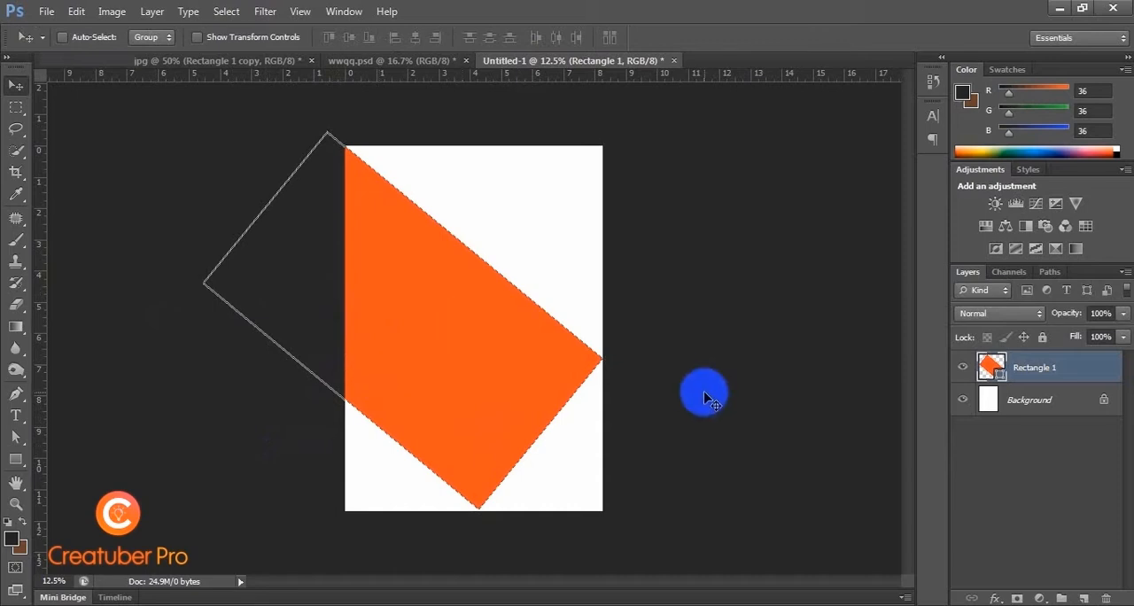
{"action": "left_click", "coordinate": [705, 393], "text": "ctrl"}
{"action": "left_click", "coordinate": [493, 390], "text": "ctrl"}
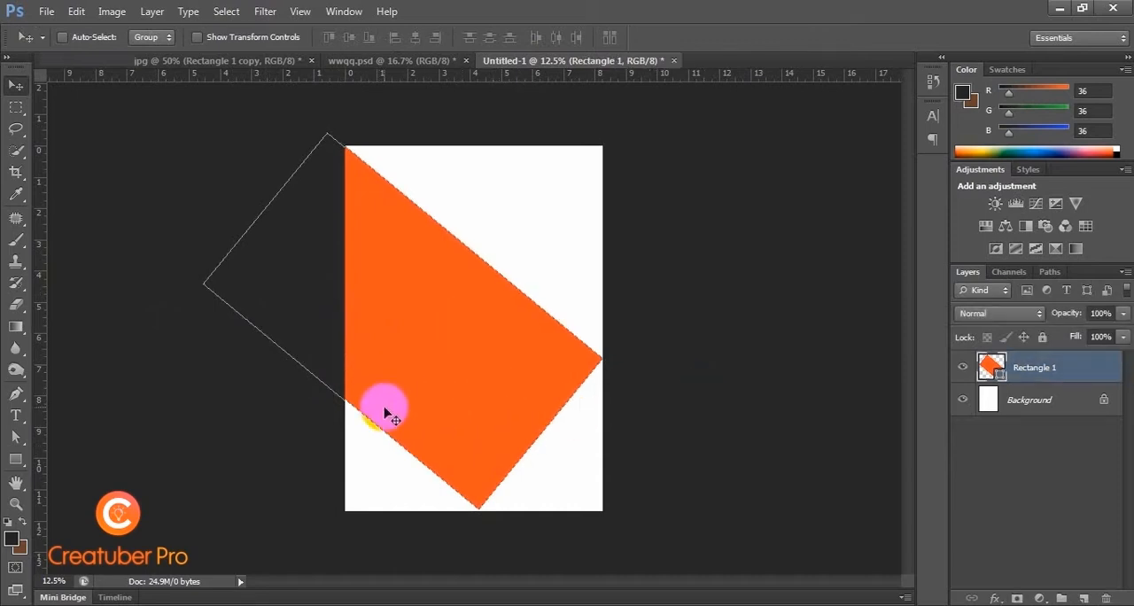
{"action": "key", "text": "ctrl+t"}
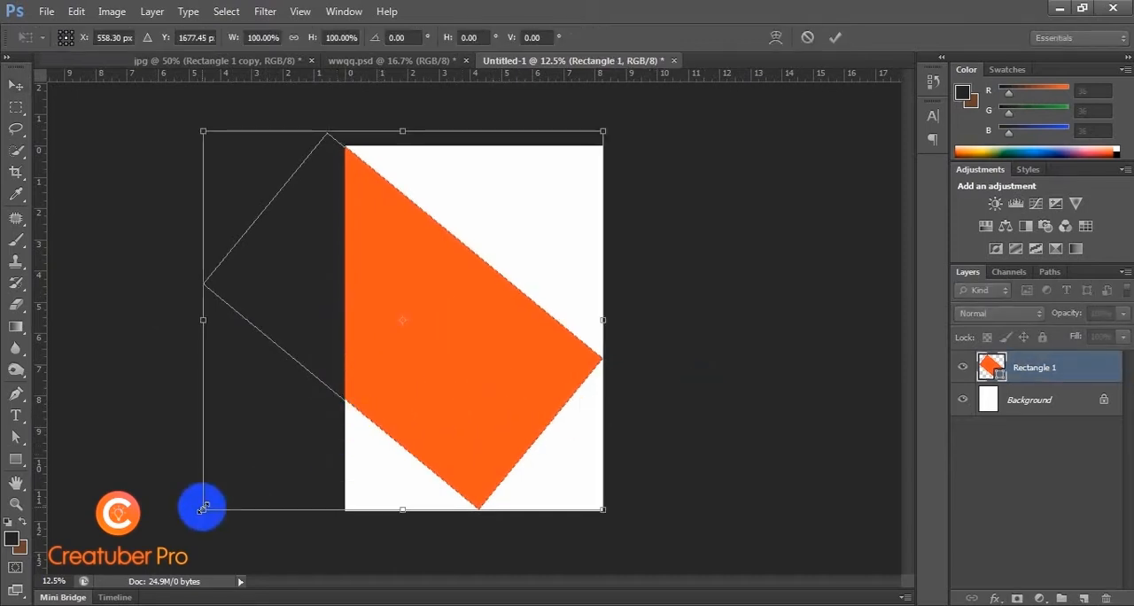
{"action": "left_click_drag", "start_coordinate": [203, 508], "coordinate": [200, 508]}
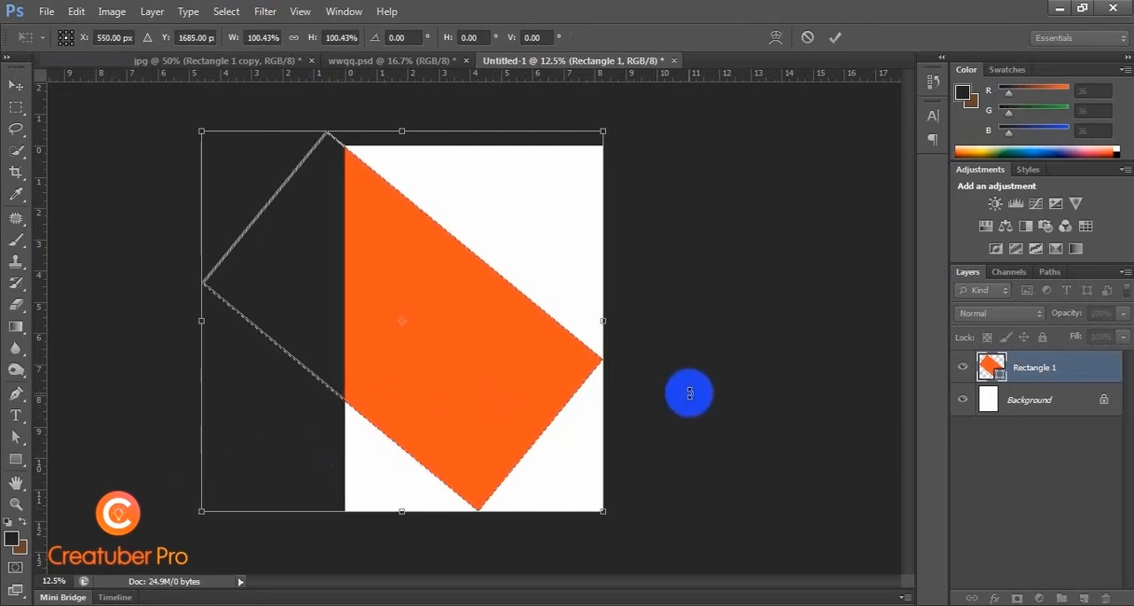
{"action": "key", "text": "Return"}
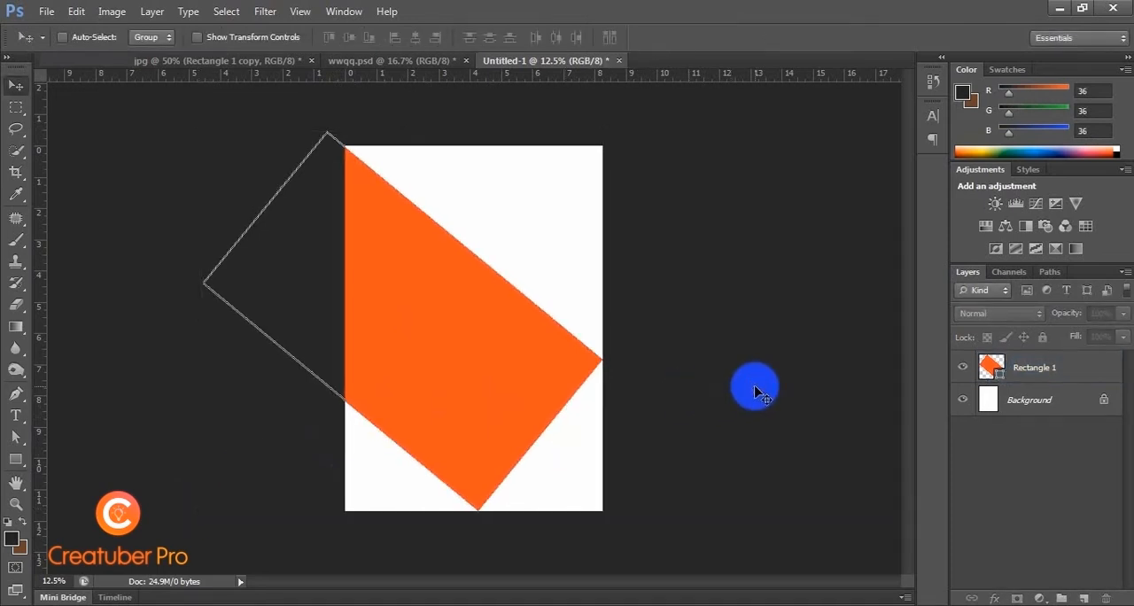
{"action": "key", "text": "ctrl+plus"}
{"action": "key", "text": "ctrl+plus"}
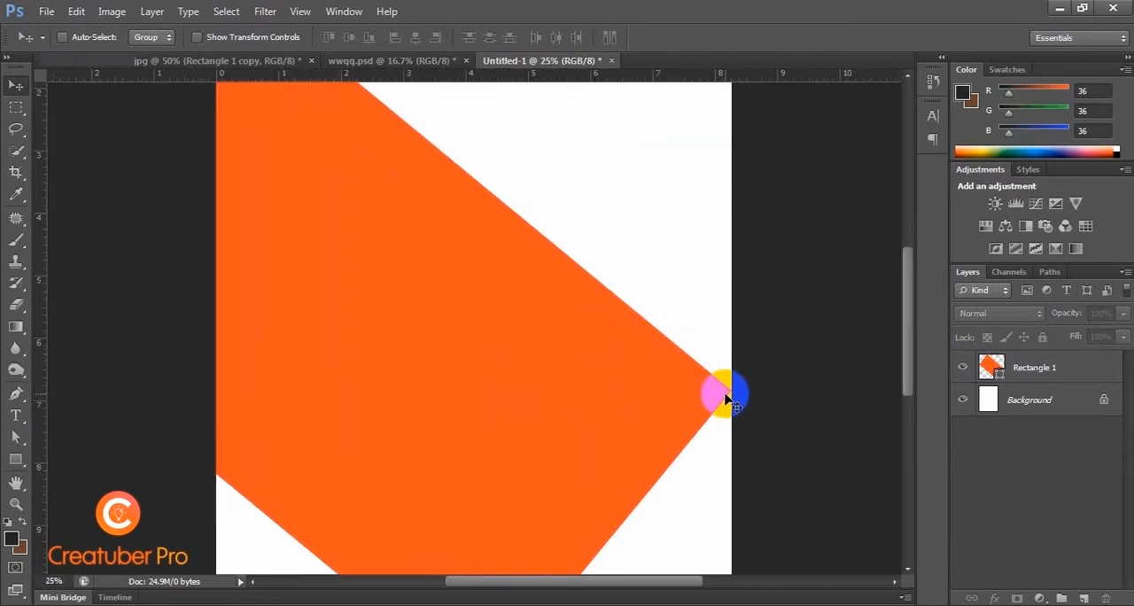
{"action": "key", "text": "ctrl+minus"}
{"action": "key", "text": "ctrl+minus"}
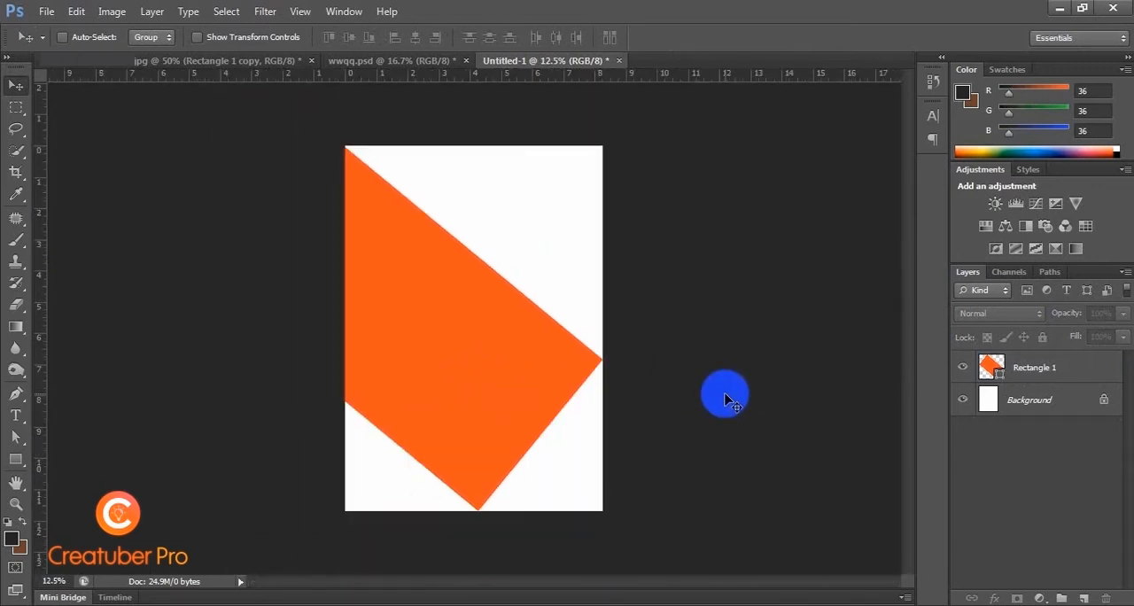
Step: Duplicate the orange rectangle diagonally towards the page's lower-right corner and move the copy beneath the original in the layer order
{"action": "key", "text": "ctrl+plus"}
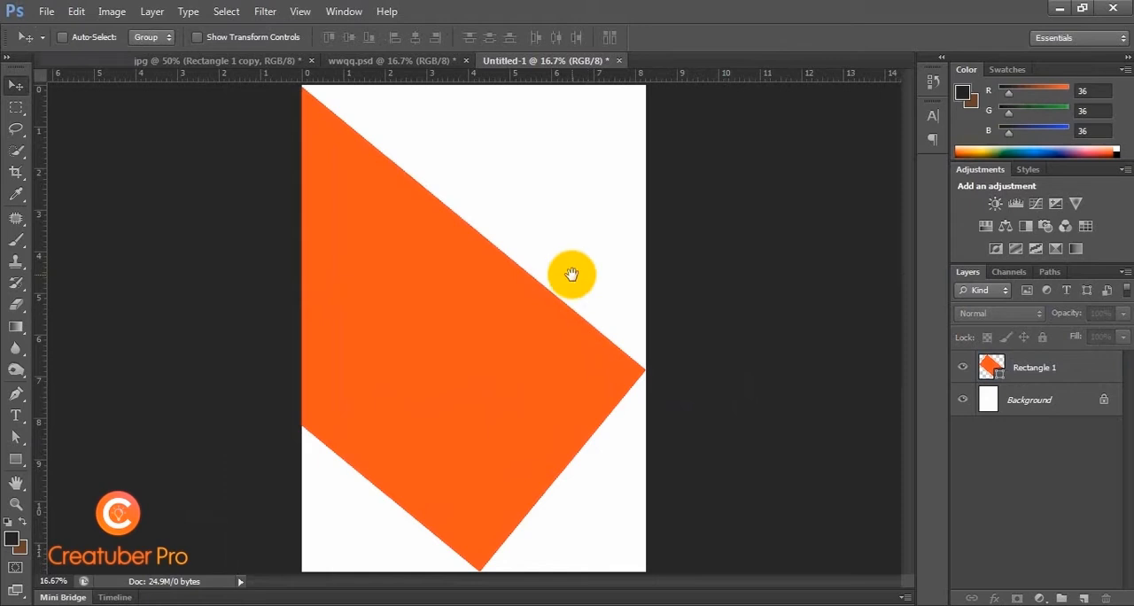
{"action": "left_click", "coordinate": [435, 313]}
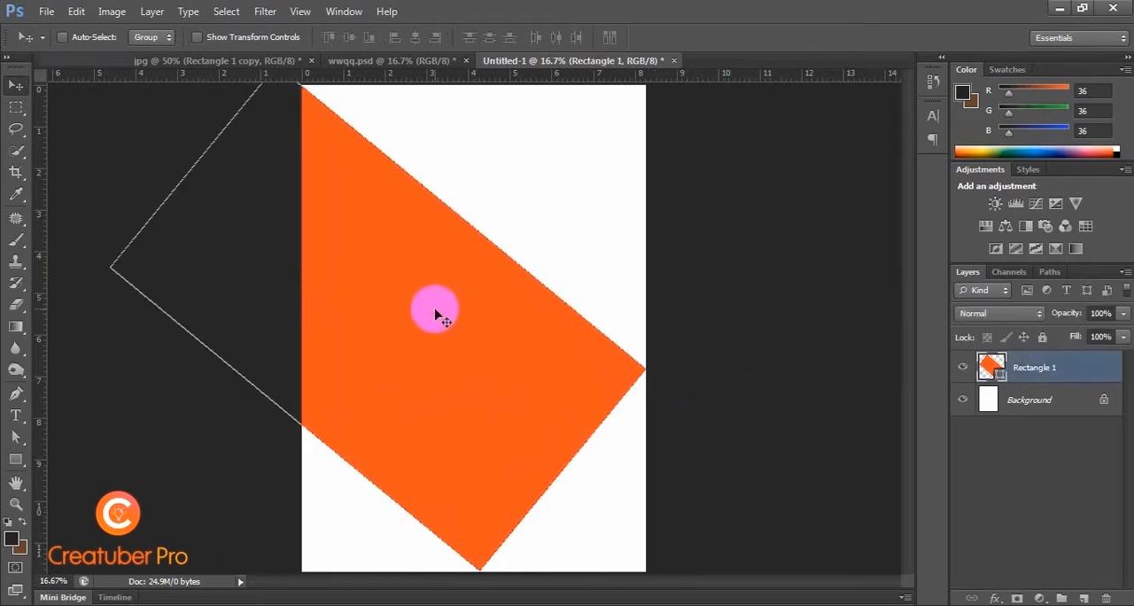
{"action": "left_click", "coordinate": [736, 451]}
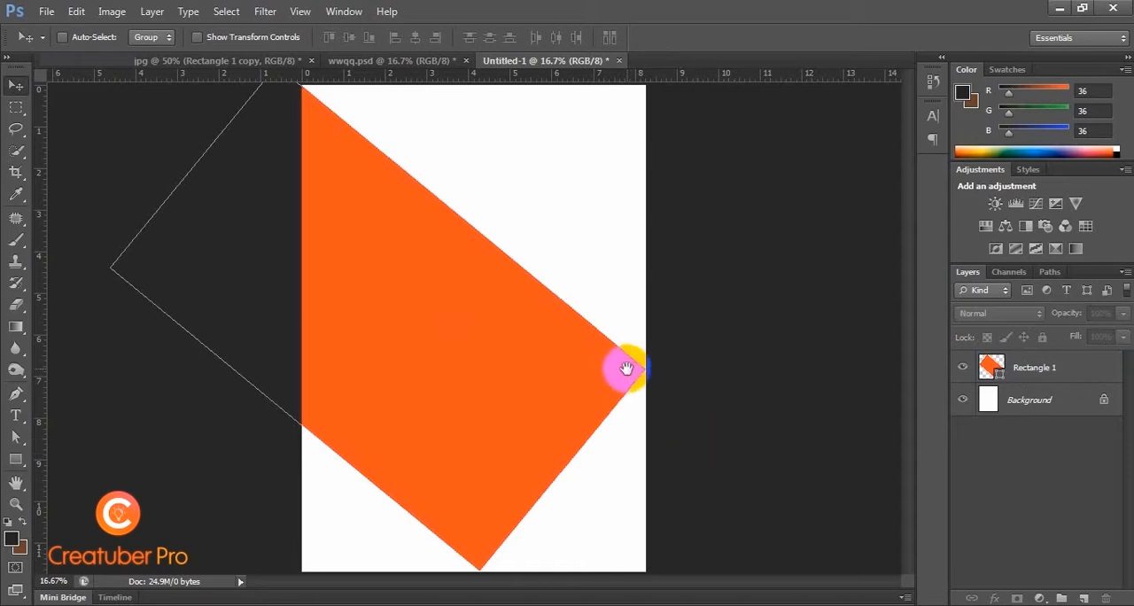
{"action": "left_click", "coordinate": [488, 368]}
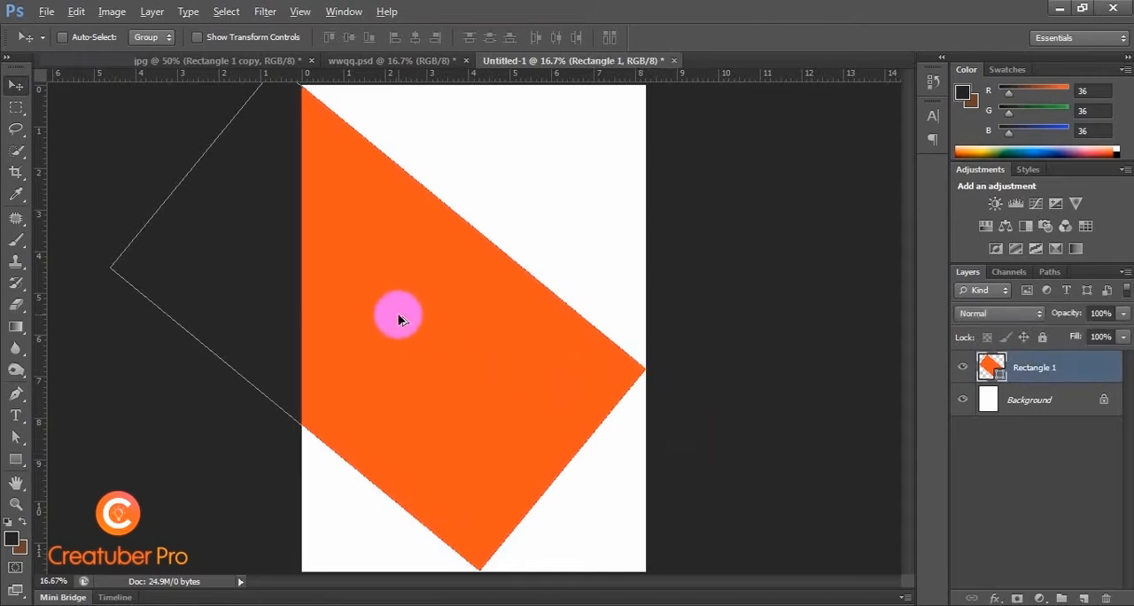
{"action": "left_click_drag", "start_coordinate": [399, 319], "coordinate": [502, 404]}
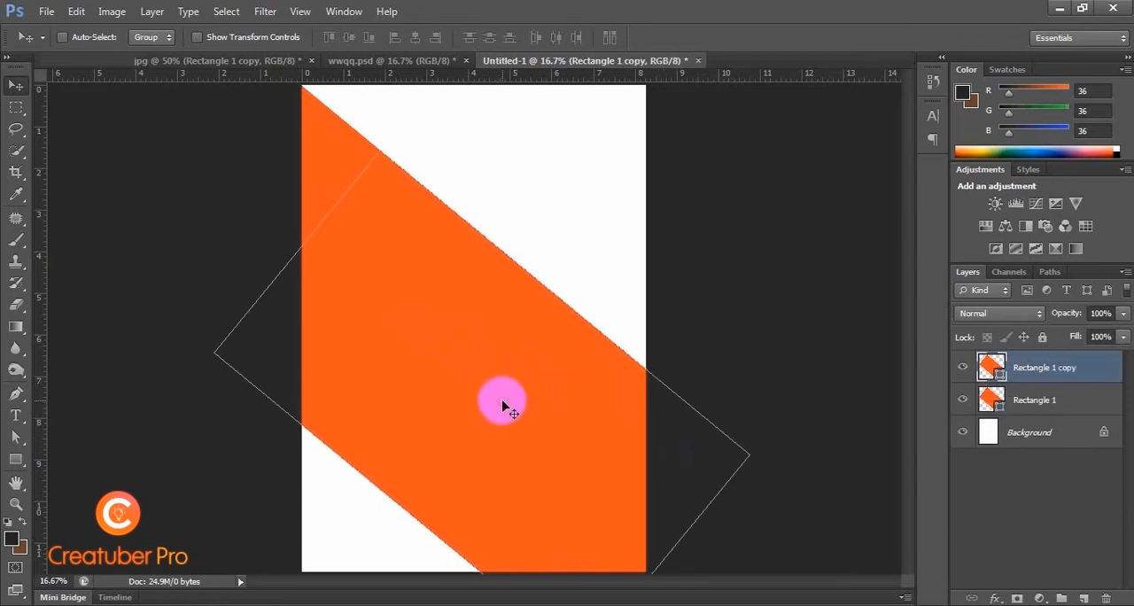
{"action": "left_click", "coordinate": [721, 375]}
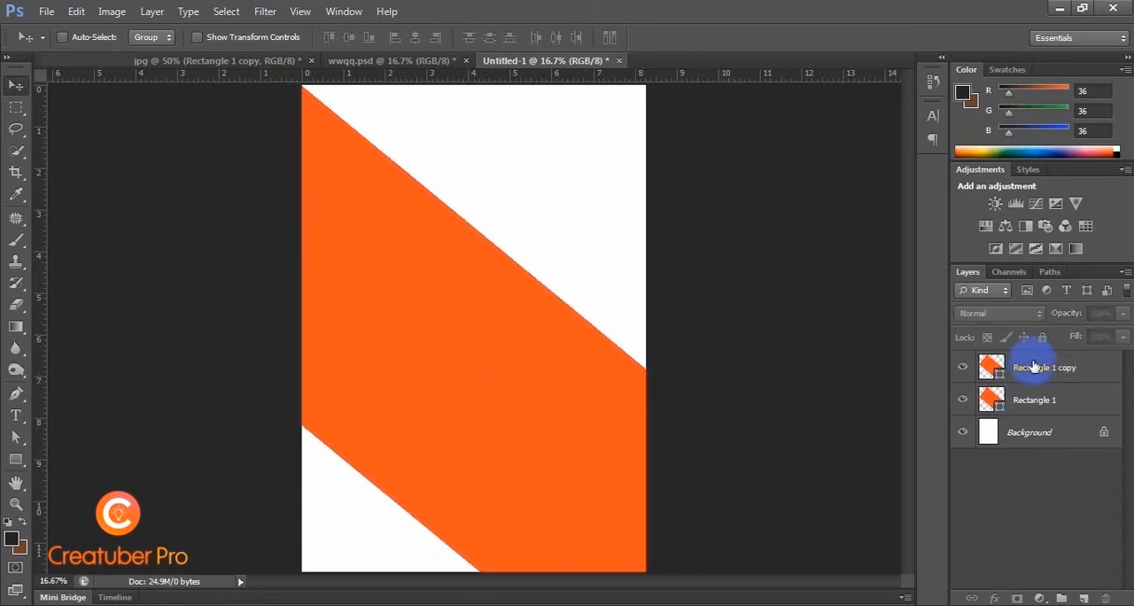
{"action": "left_click_drag", "start_coordinate": [1032, 362], "coordinate": [1037, 422]}
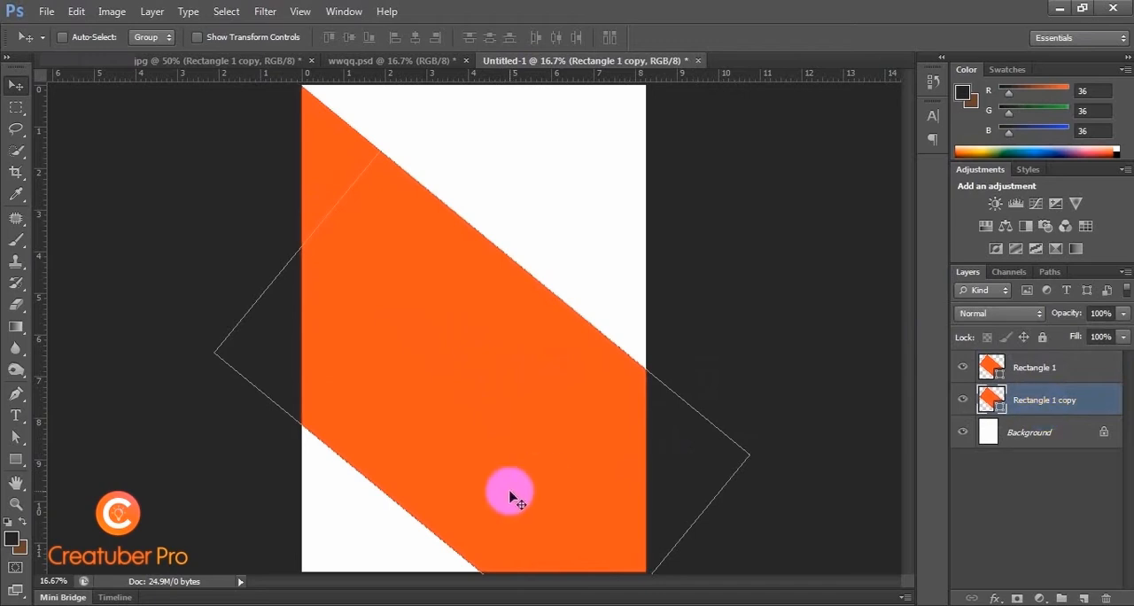
Step: Change the fill of the duplicated rectangle to yellow from the recently used colors
{"action": "left_click", "coordinate": [15, 460]}
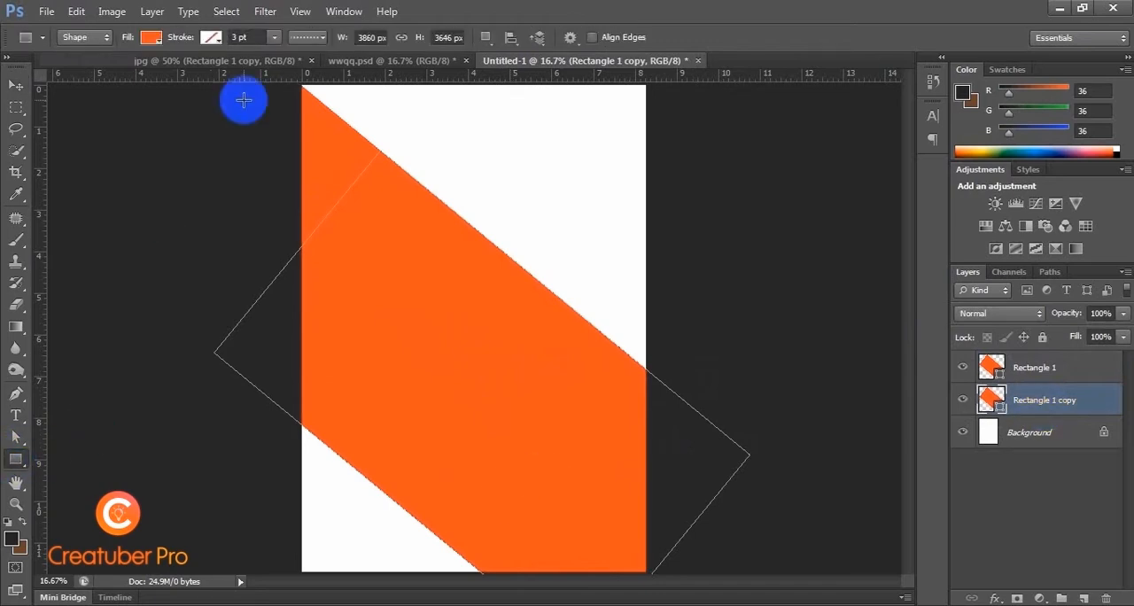
{"action": "left_click", "coordinate": [146, 38]}
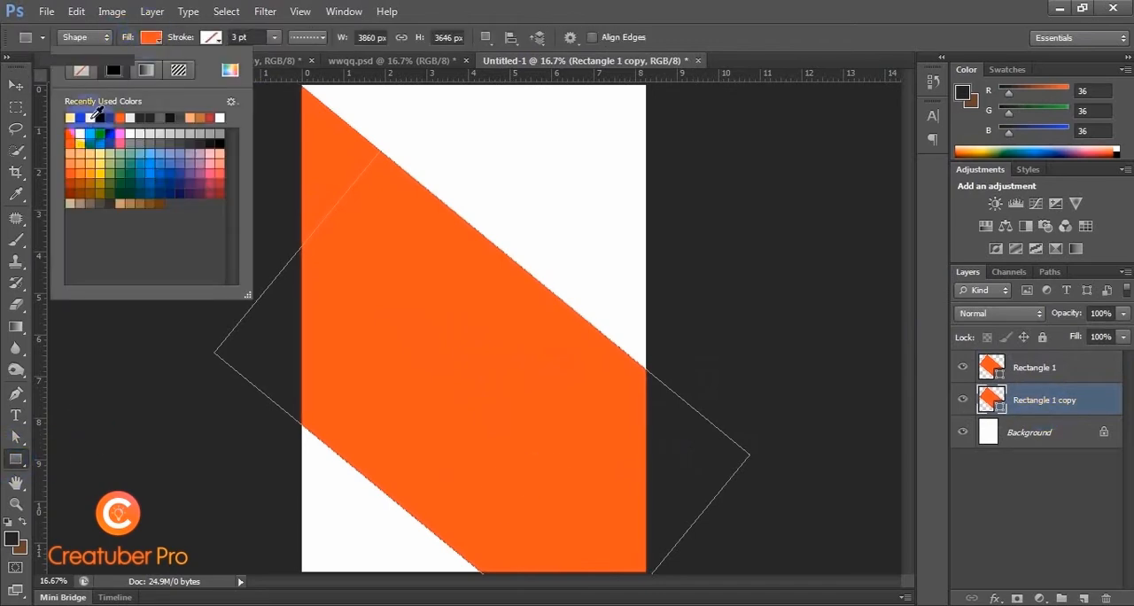
{"action": "left_click", "coordinate": [70, 117]}
{"action": "left_click", "coordinate": [15, 85]}
{"action": "left_click", "coordinate": [185, 400]}
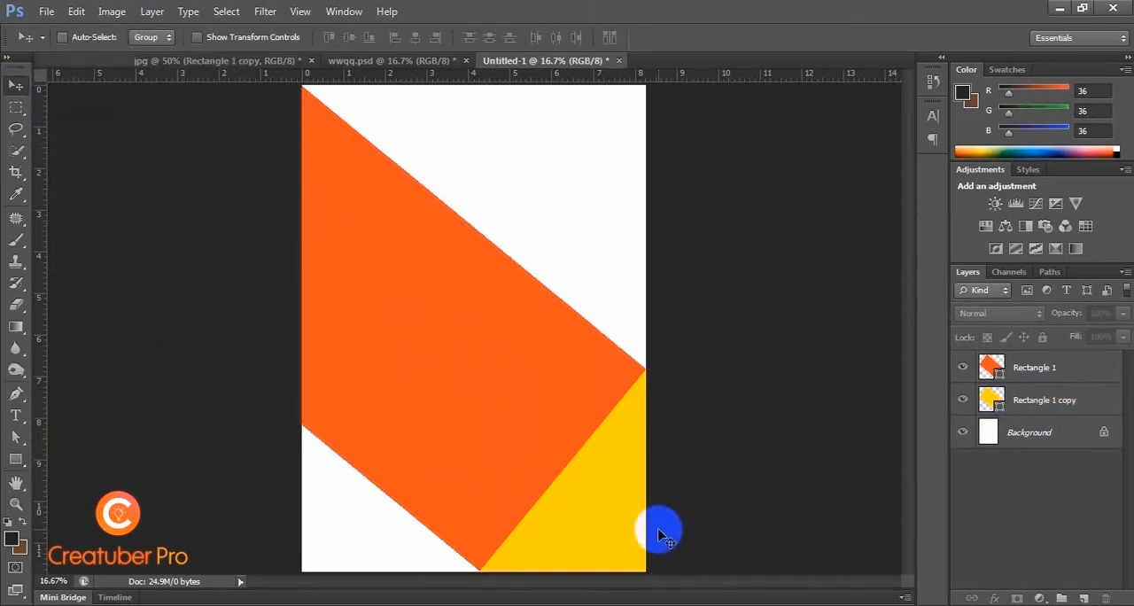
{"action": "key", "text": "ctrl+minus"}
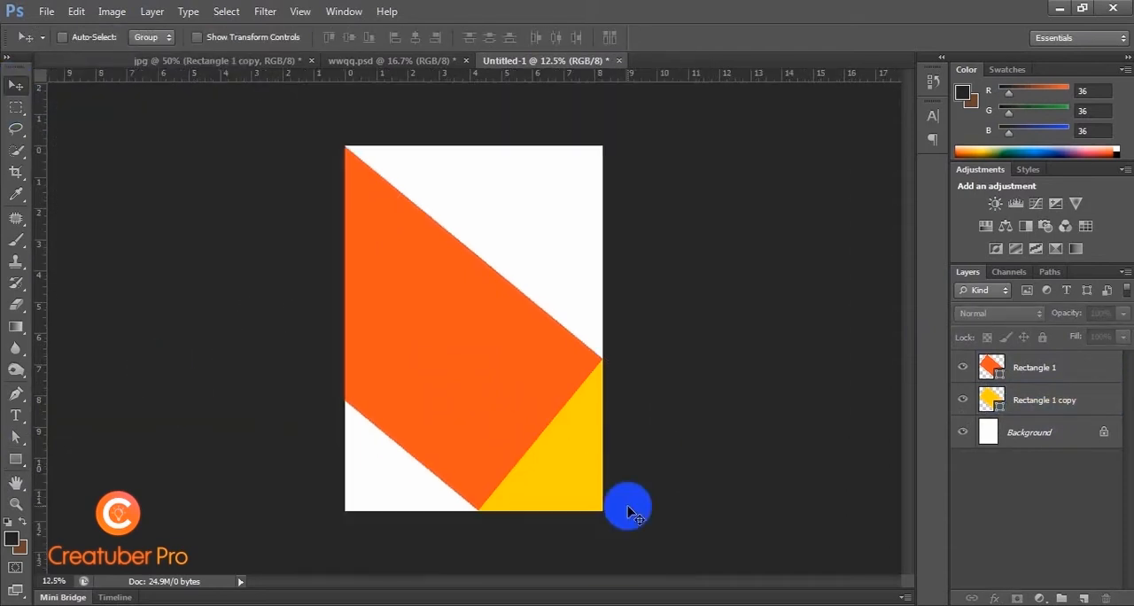
Step: Try a light grey fill on the duplicated rectangle, and undo the fill change
{"action": "left_click", "coordinate": [1034, 406]}
{"action": "left_click", "coordinate": [190, 404]}
{"action": "left_click", "coordinate": [15, 459]}
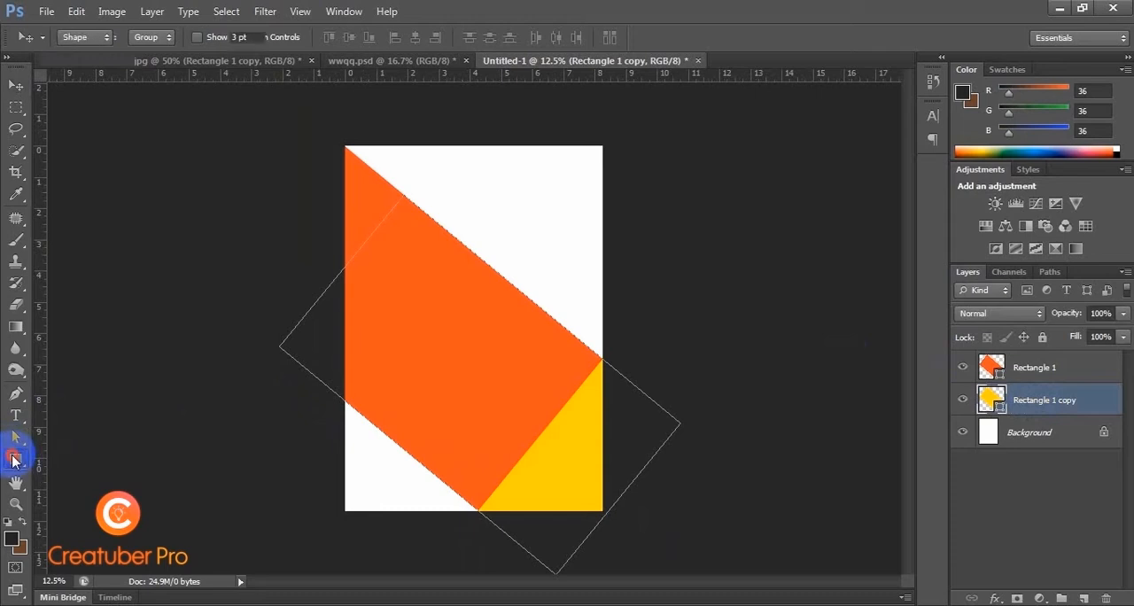
{"action": "left_click", "coordinate": [152, 37]}
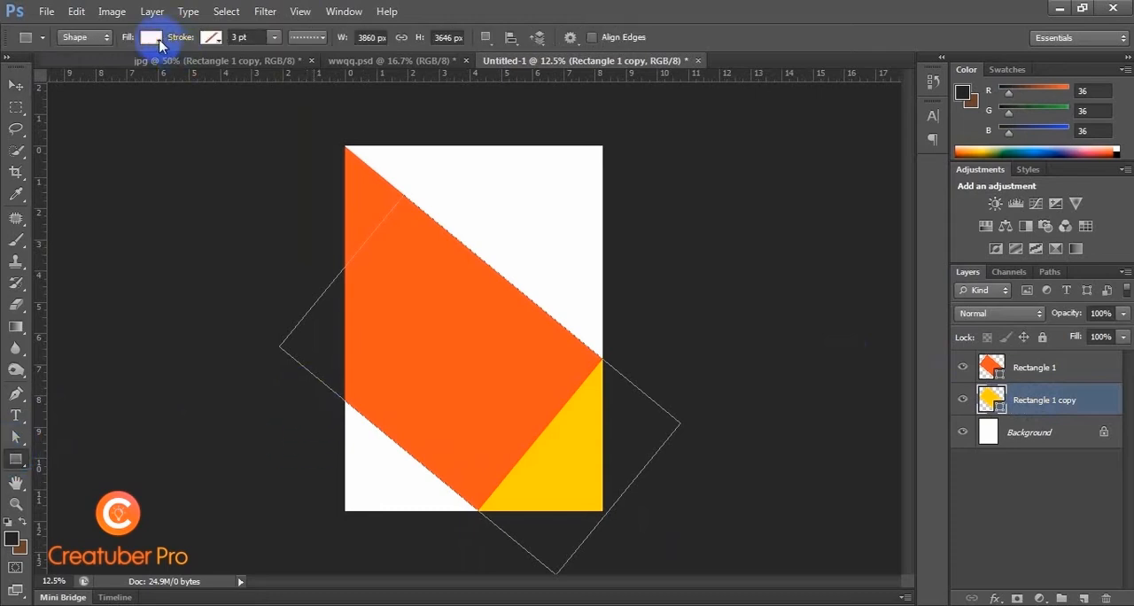
{"action": "left_click", "coordinate": [131, 118]}
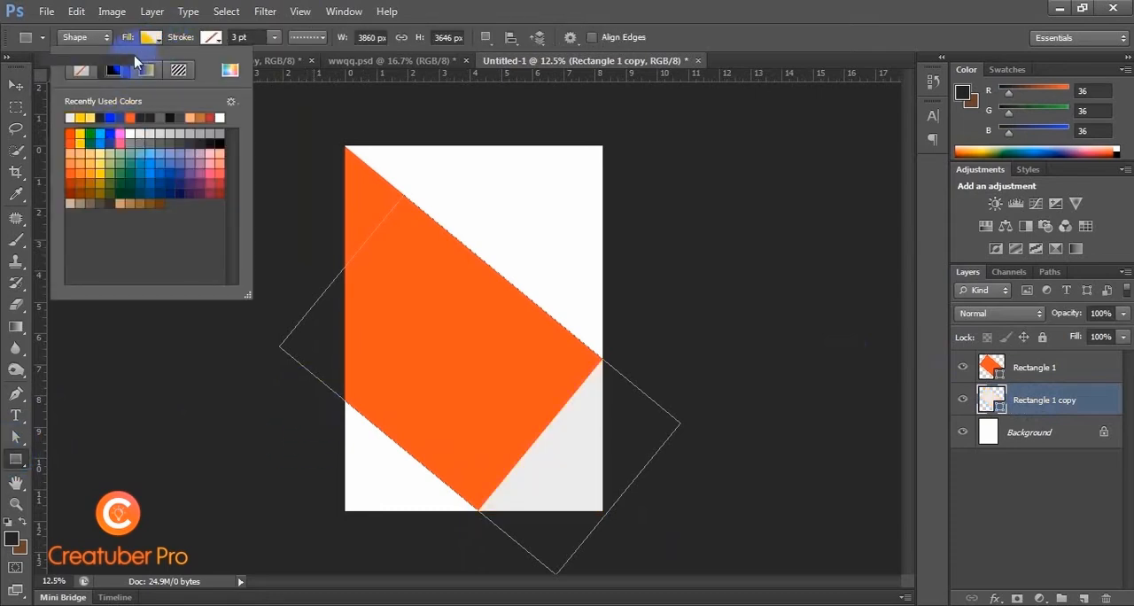
{"action": "left_click", "coordinate": [149, 40]}
{"action": "key", "text": "ctrl+z"}
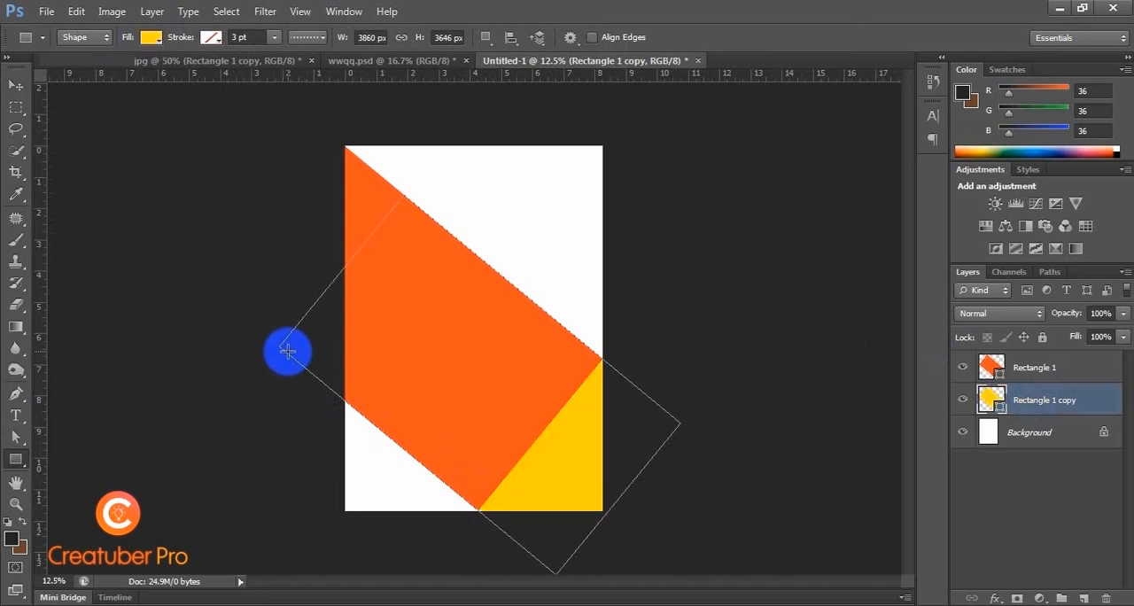
Step: Draw a rectangle about 1680 × 1583 px over the page's lower-left corner, beneath the orange shape, and fill it light grey
{"action": "left_click_drag", "start_coordinate": [304, 386], "coordinate": [478, 551]}
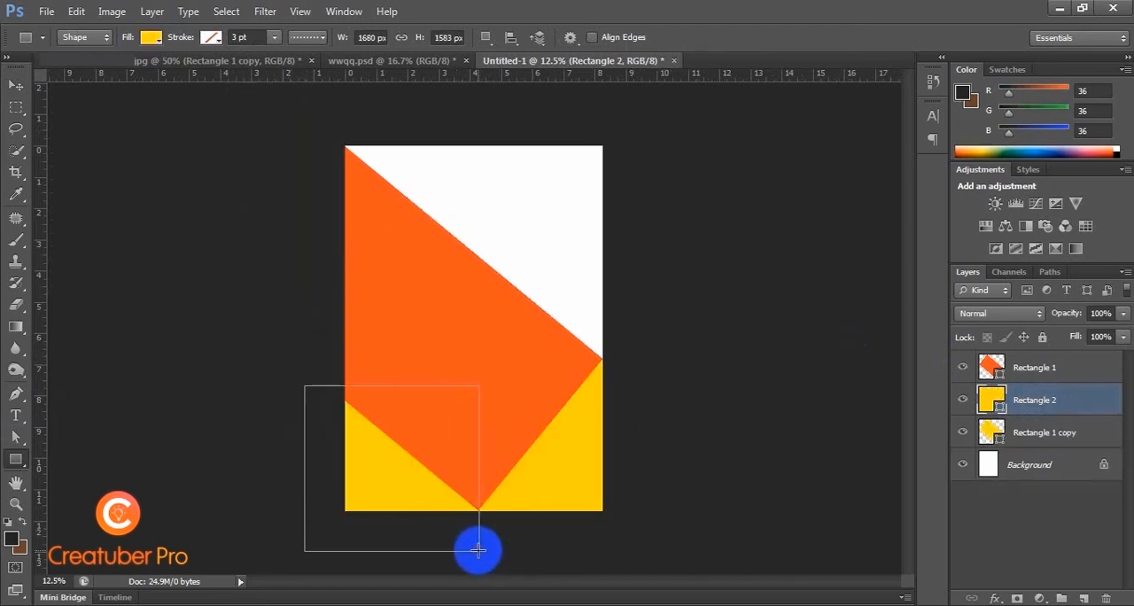
{"action": "left_click", "coordinate": [152, 39]}
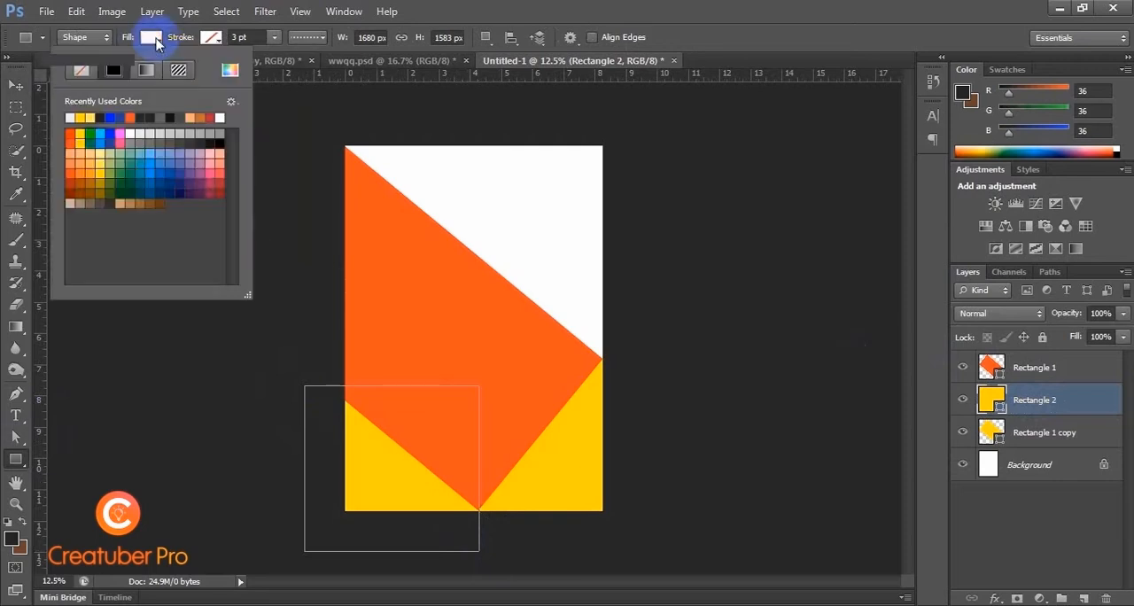
{"action": "left_click", "coordinate": [69, 117]}
{"action": "left_click", "coordinate": [16, 85]}
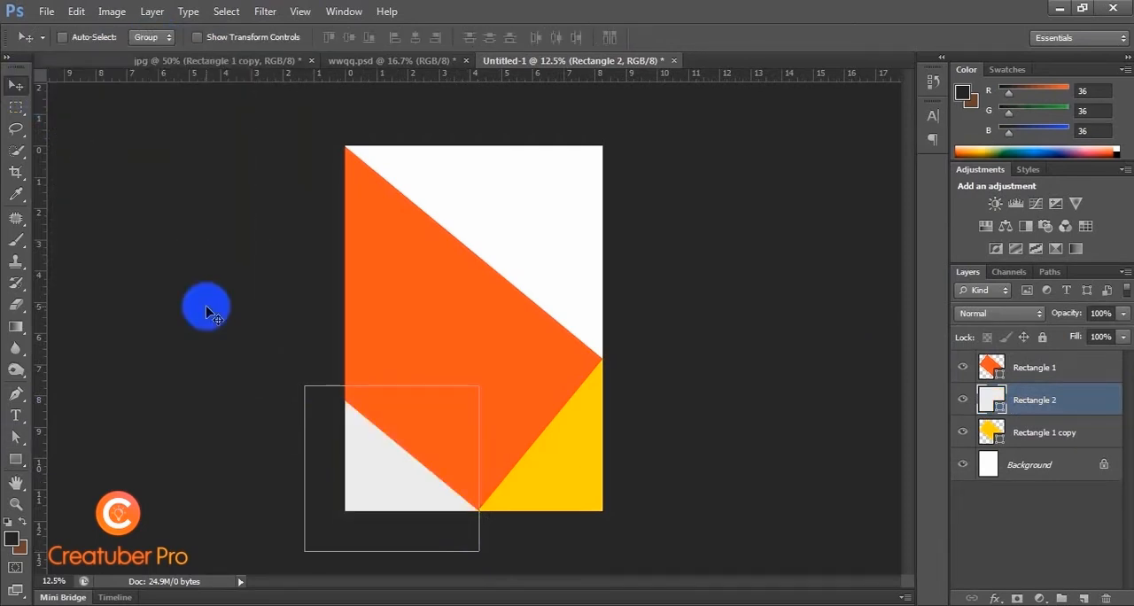
{"action": "left_click", "coordinate": [207, 304]}
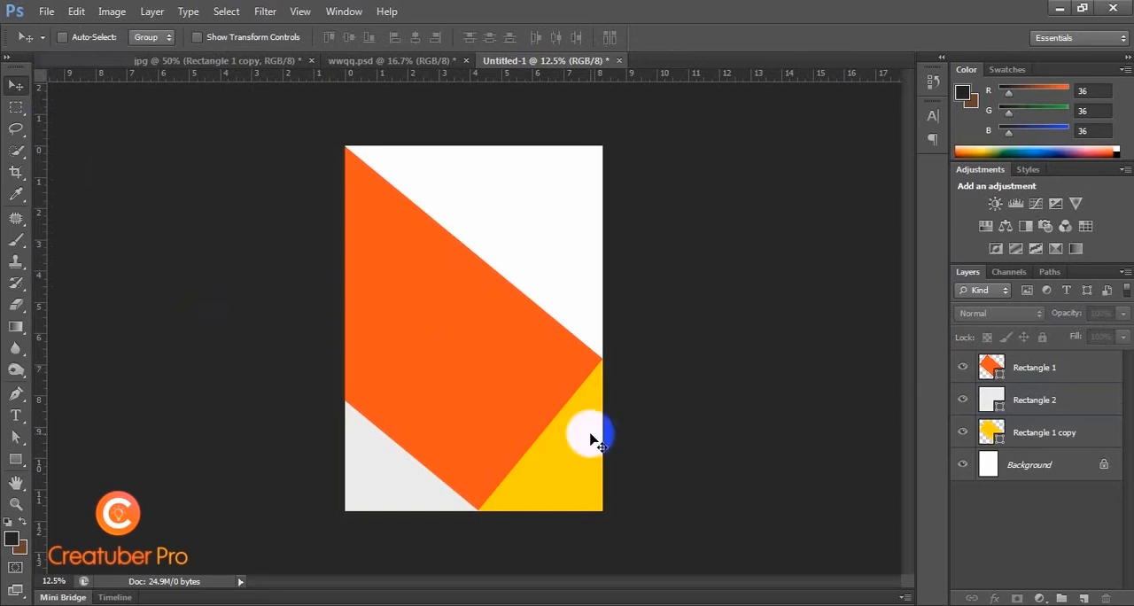
{"action": "key", "text": "ctrl+plus"}
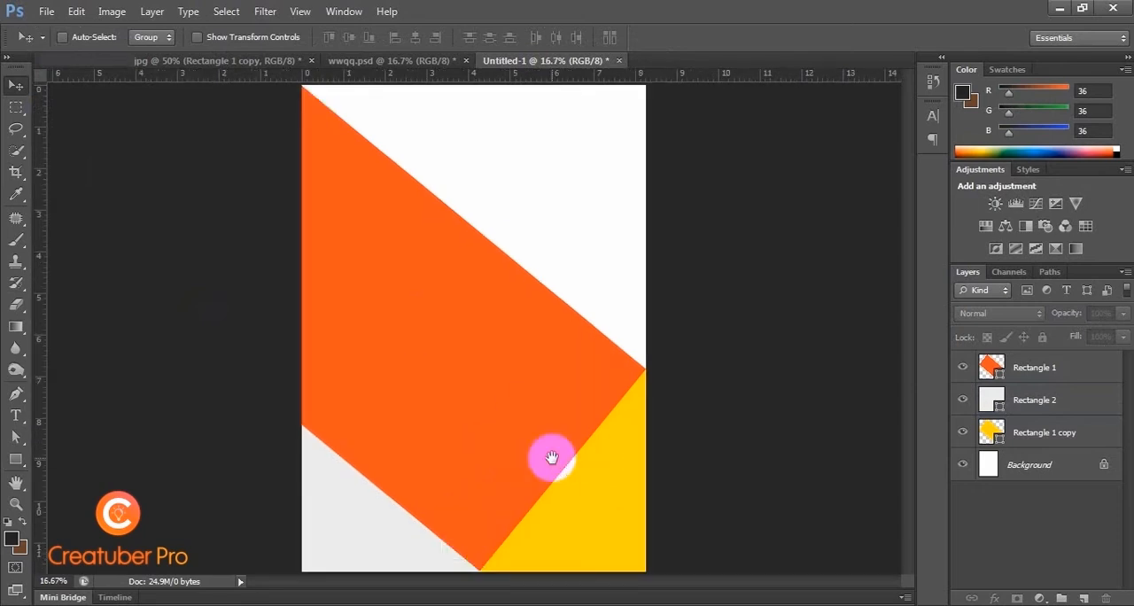
{"action": "key", "text": "ctrl+plus"}
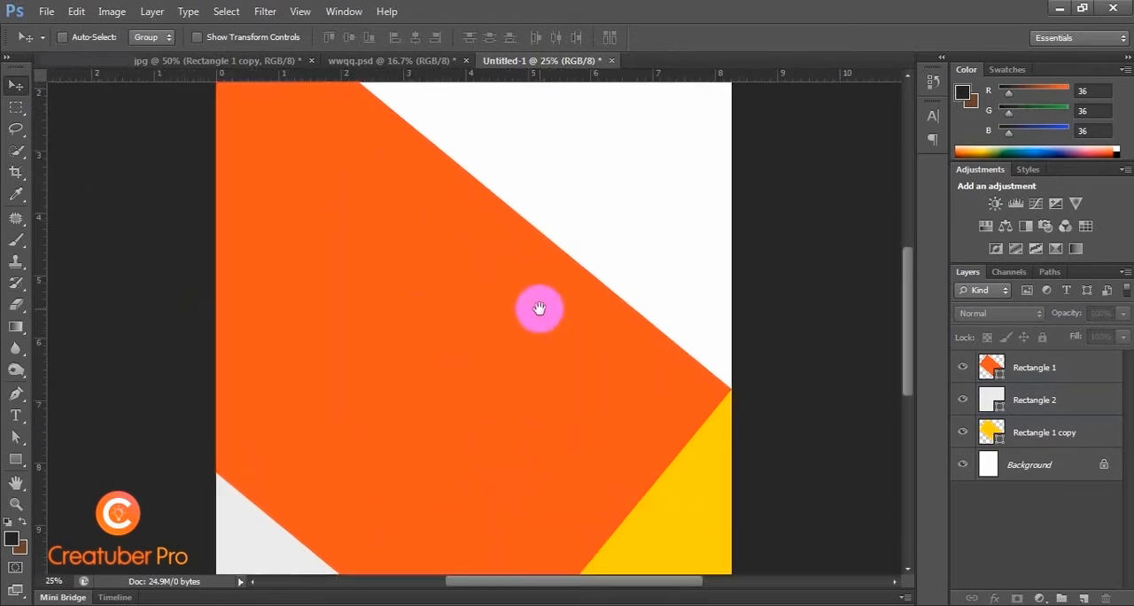
Step: Draw a closed triangle about 1308 × 1544 px with the Pen tool over the yellow area at the page's lower-right corner
{"action": "left_click_drag", "start_coordinate": [540, 308], "coordinate": [524, 97]}
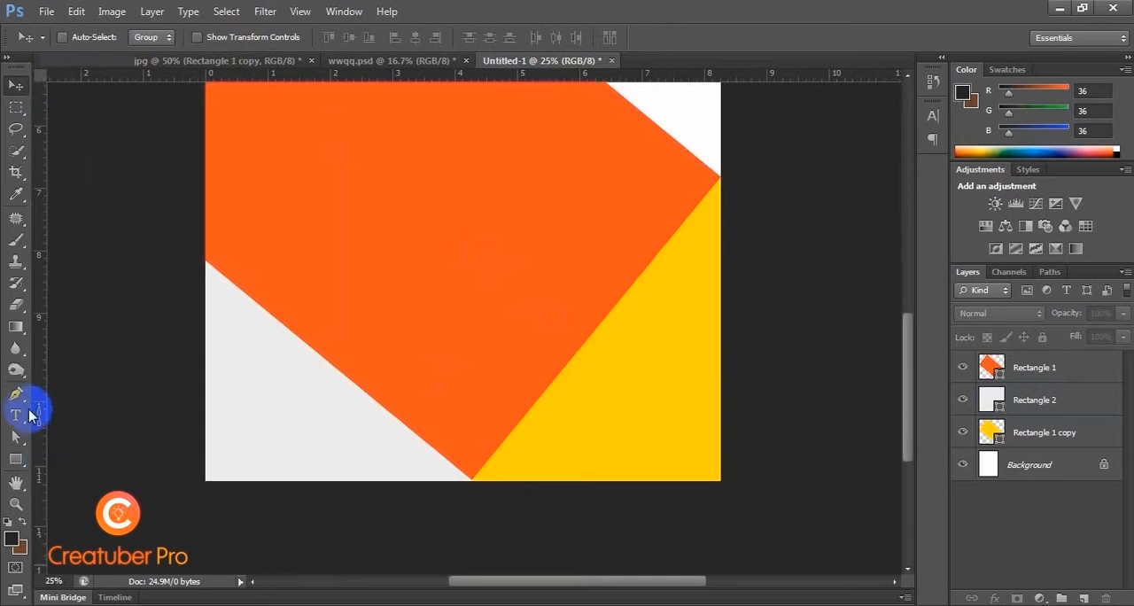
{"action": "left_click", "coordinate": [16, 393]}
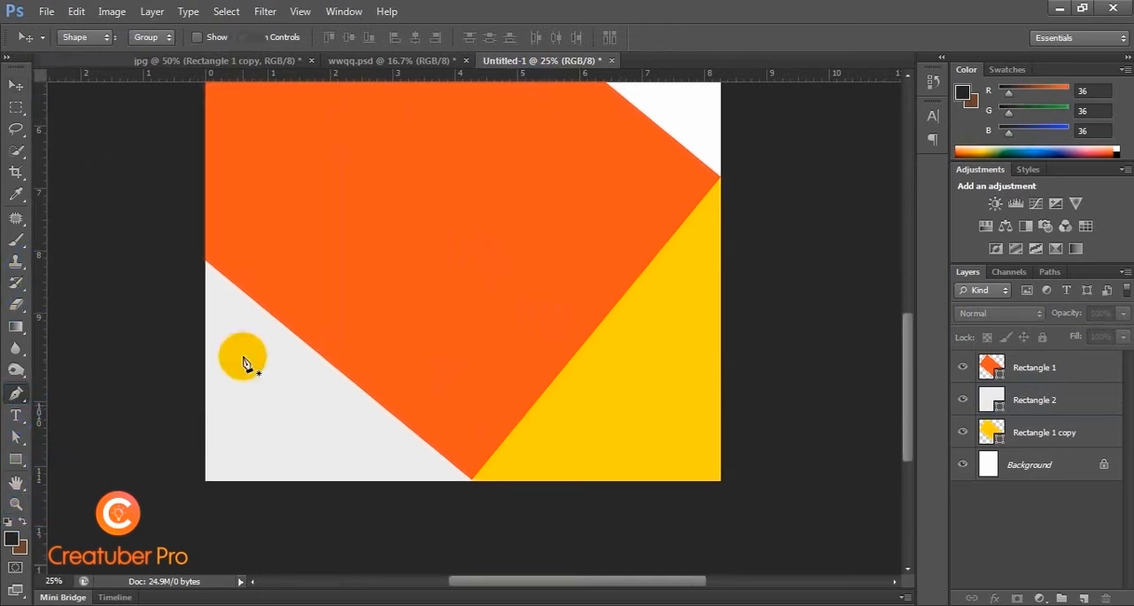
{"action": "left_click", "coordinate": [468, 486]}
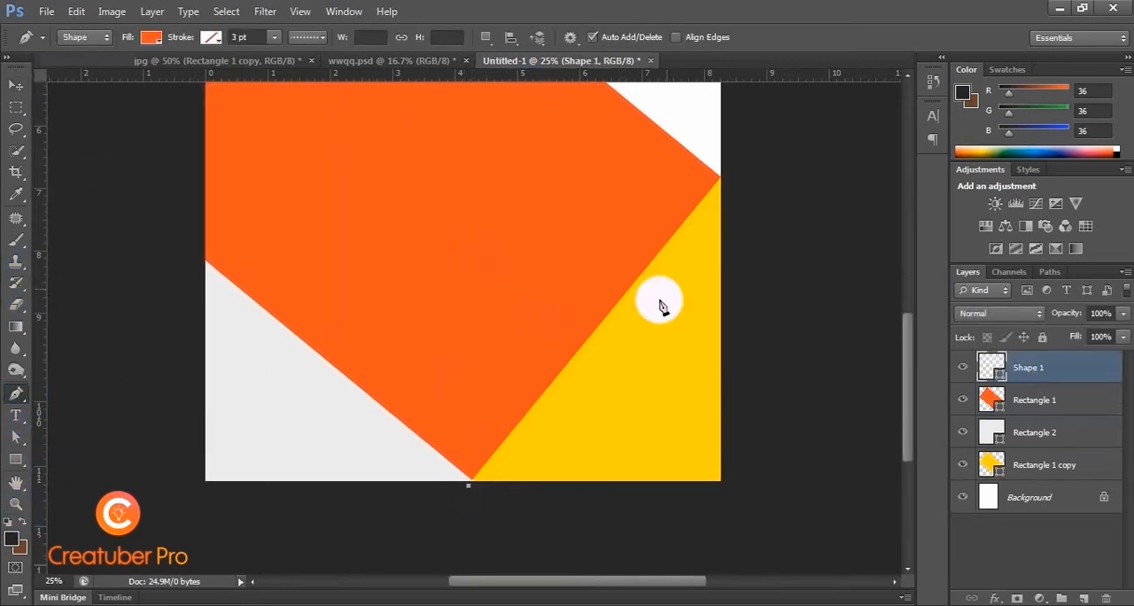
{"action": "left_click", "coordinate": [726, 172]}
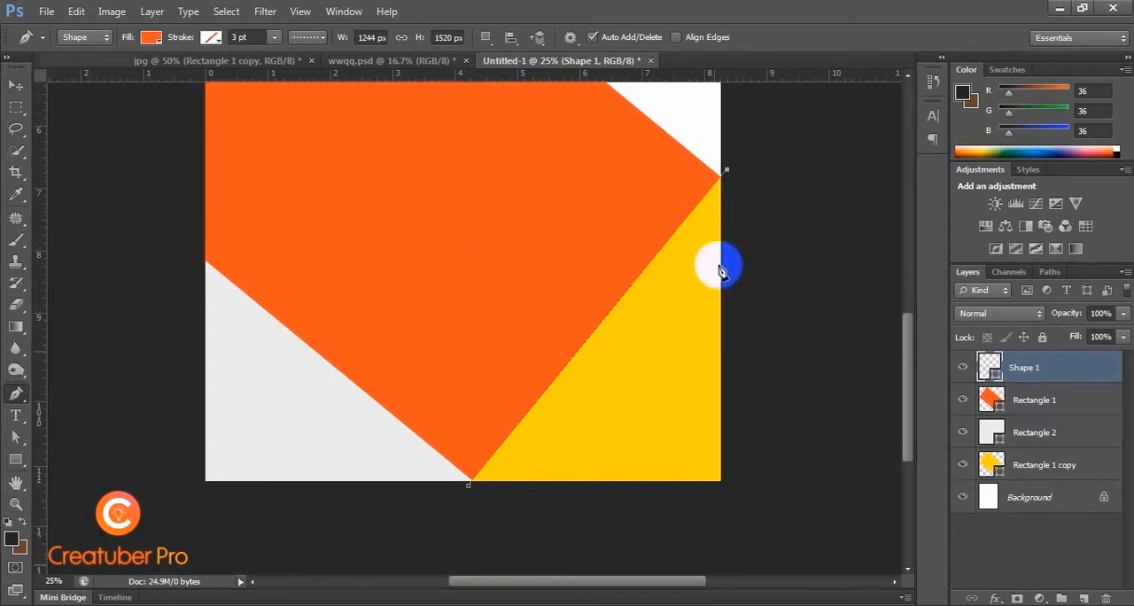
{"action": "left_click", "coordinate": [739, 489]}
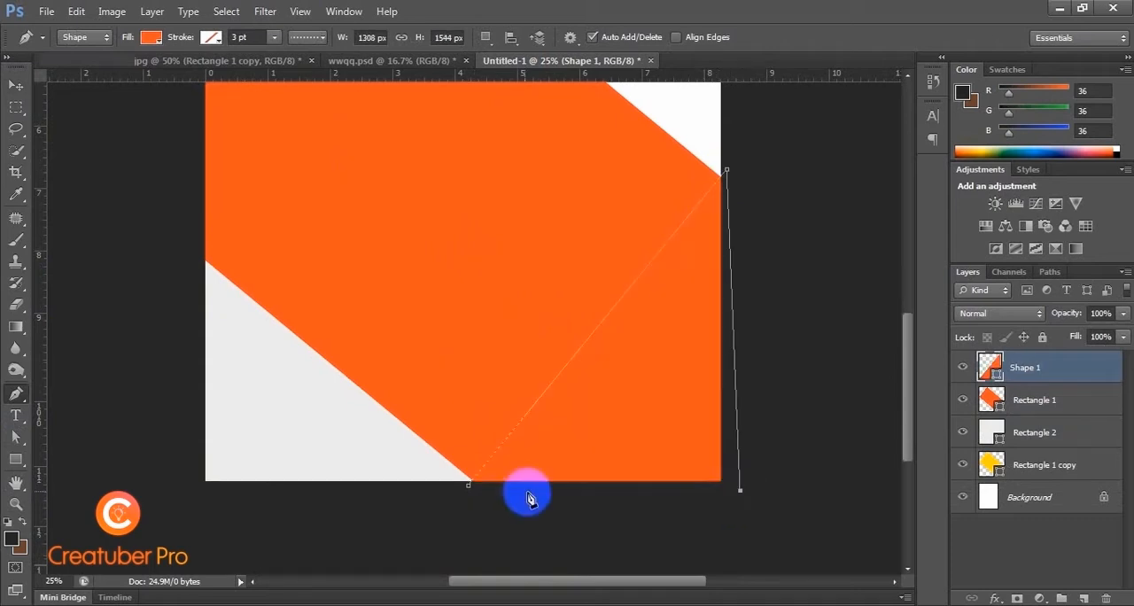
{"action": "left_click", "coordinate": [470, 492]}
{"action": "key", "text": "v"}
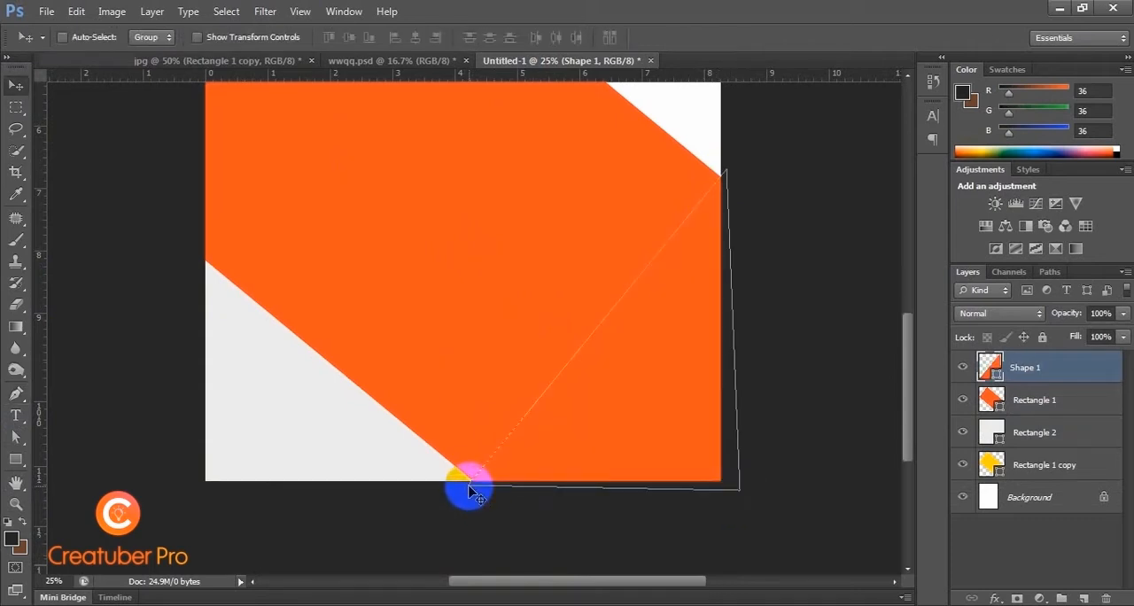
Step: Move the triangle up over the orange rectangle's upper edge near the page top and put it into free transform
{"action": "key", "text": "ctrl+minus"}
{"action": "key", "text": "ctrl+minus"}
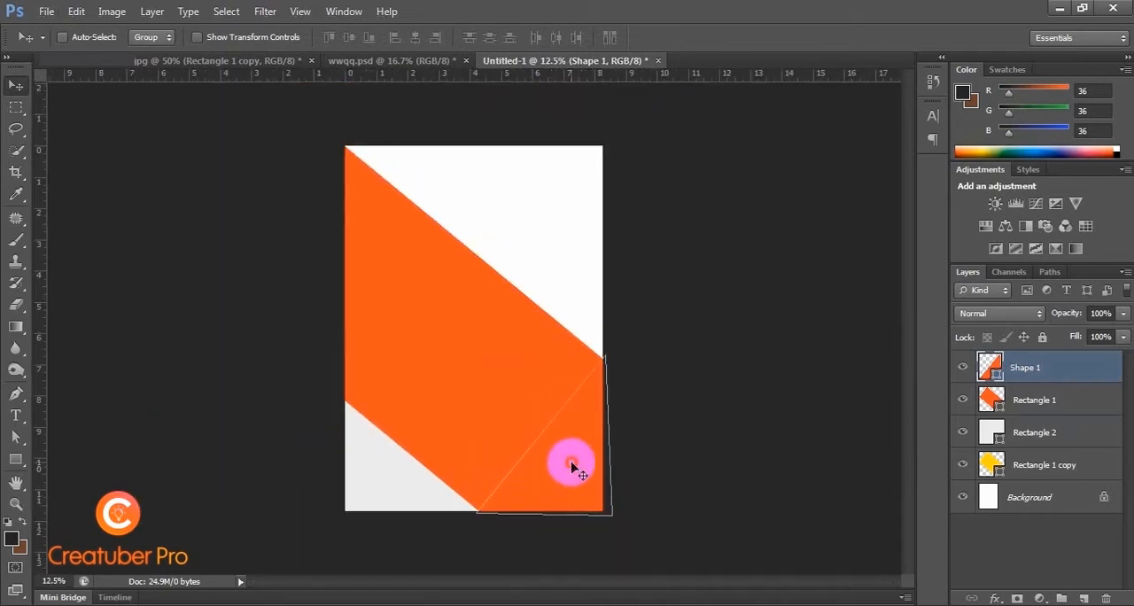
{"action": "left_click_drag", "start_coordinate": [571, 461], "coordinate": [503, 259]}
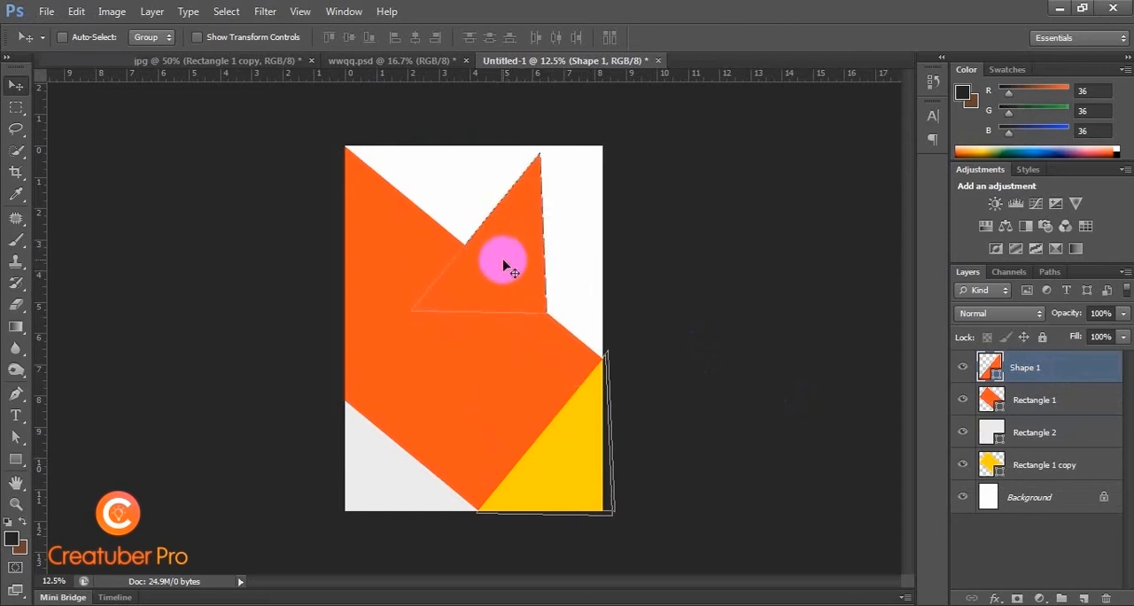
{"action": "right_click", "coordinate": [503, 263]}
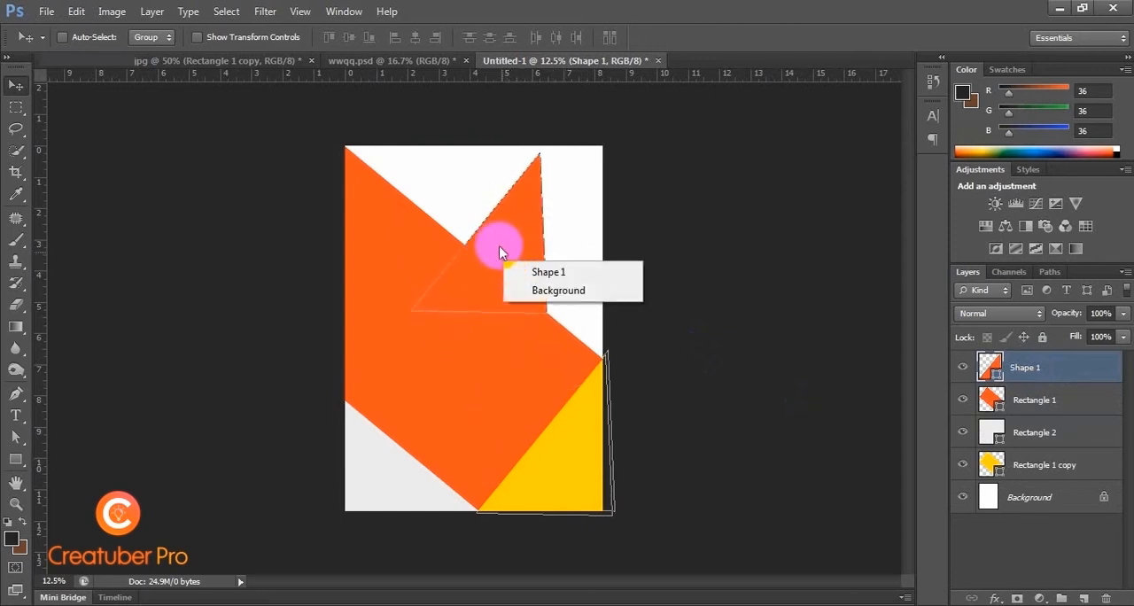
{"action": "key", "text": "Escape"}
{"action": "key", "text": "ctrl+t"}
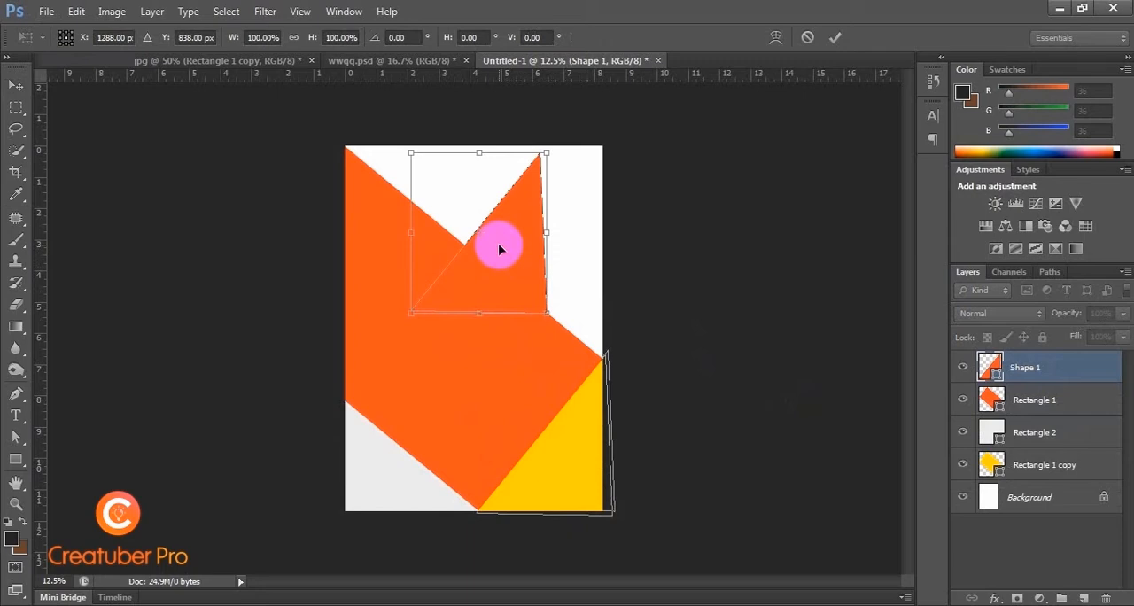
Step: Try flipping the triangle horizontally and vertically, undoing each flip
{"action": "right_click", "coordinate": [498, 249]}
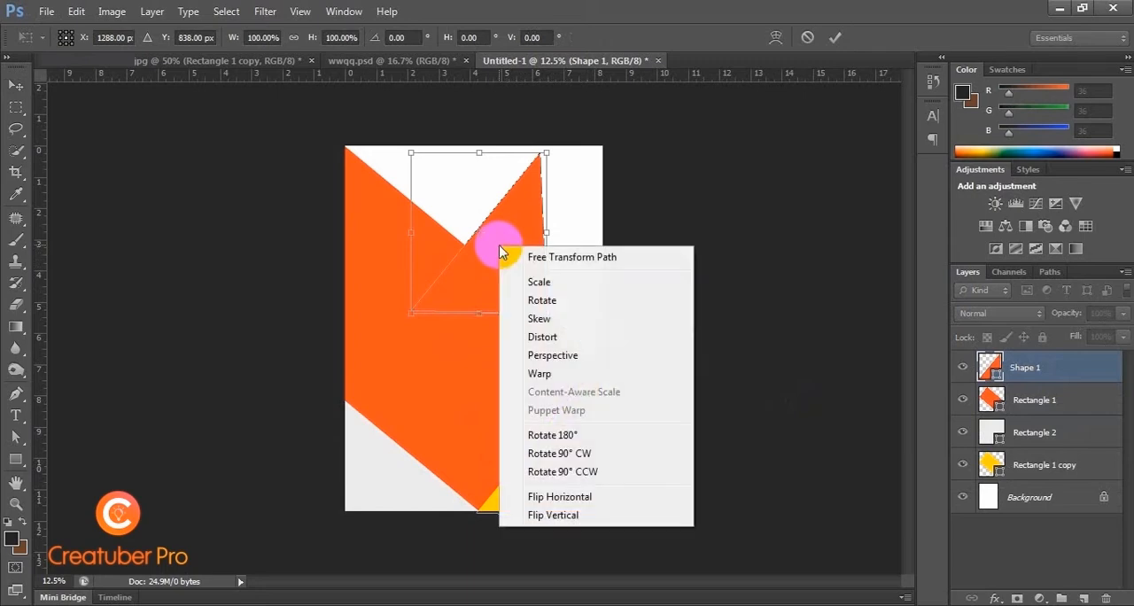
{"action": "left_click", "coordinate": [565, 499]}
{"action": "key", "text": "ctrl+z"}
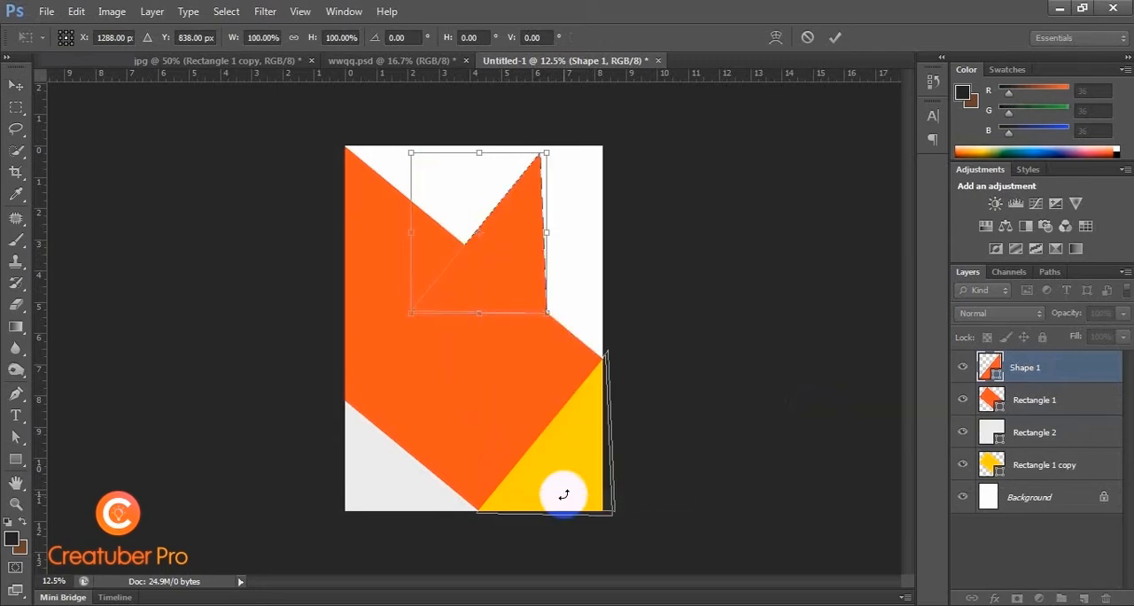
{"action": "right_click", "coordinate": [487, 223]}
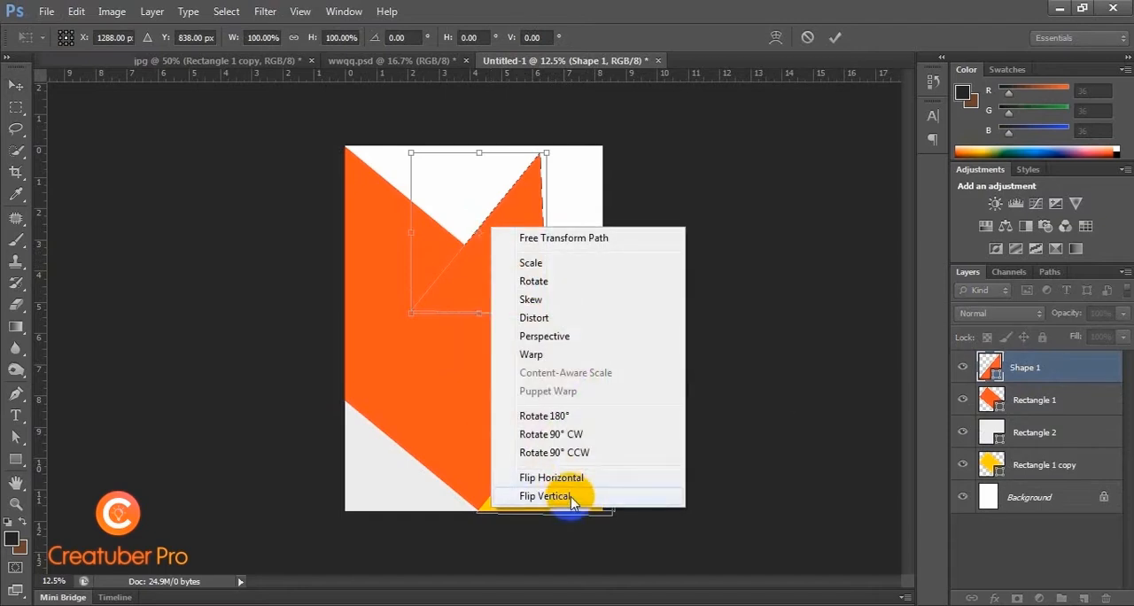
{"action": "left_click", "coordinate": [567, 497]}
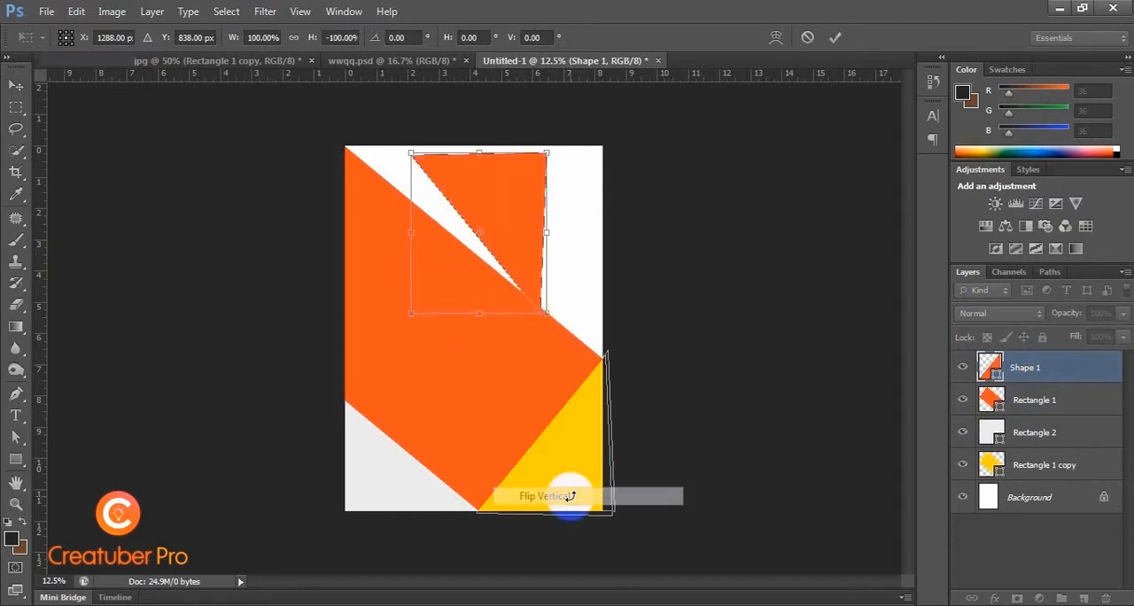
{"action": "right_click", "coordinate": [500, 241]}
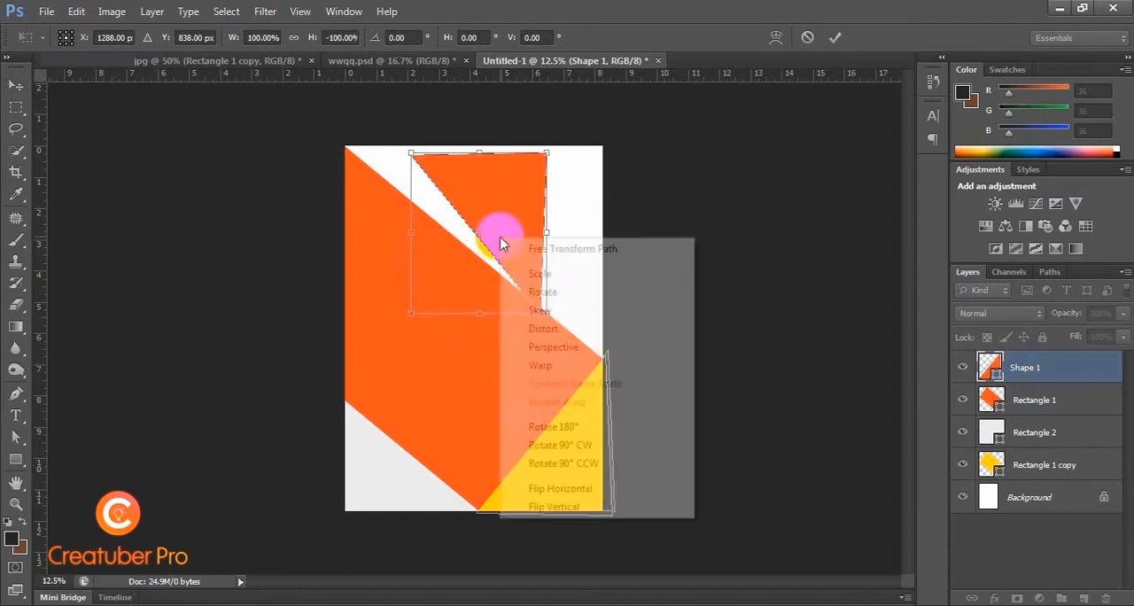
{"action": "left_click", "coordinate": [566, 507]}
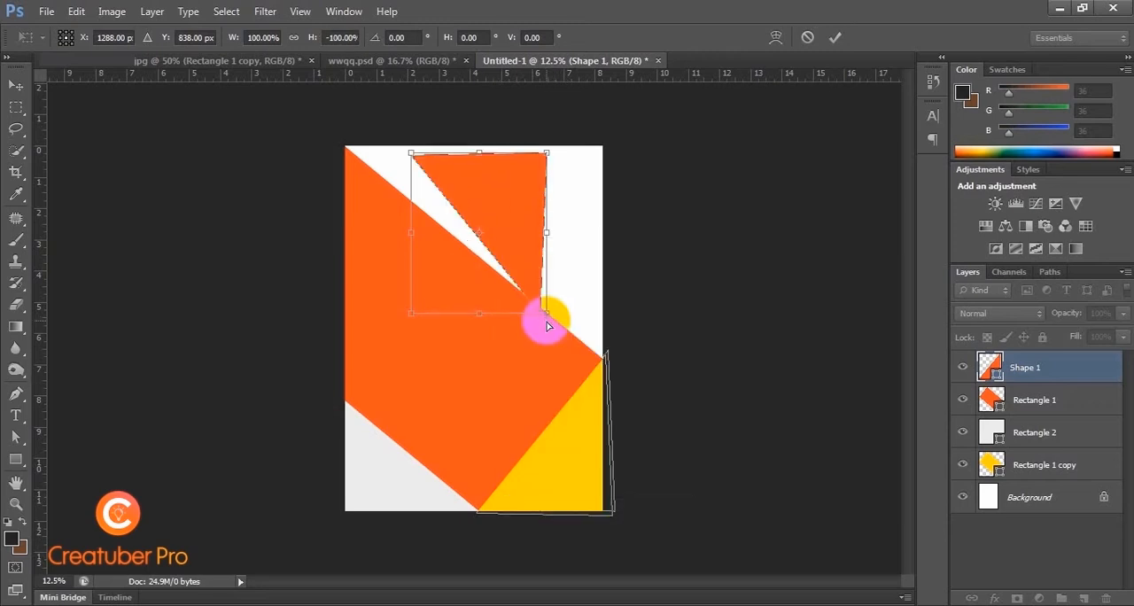
Step: Rotate the triangle 180°, shift it to about X 1008 px, Y 694 px across the page's top edge, and apply the transformation
{"action": "right_click", "coordinate": [530, 282]}
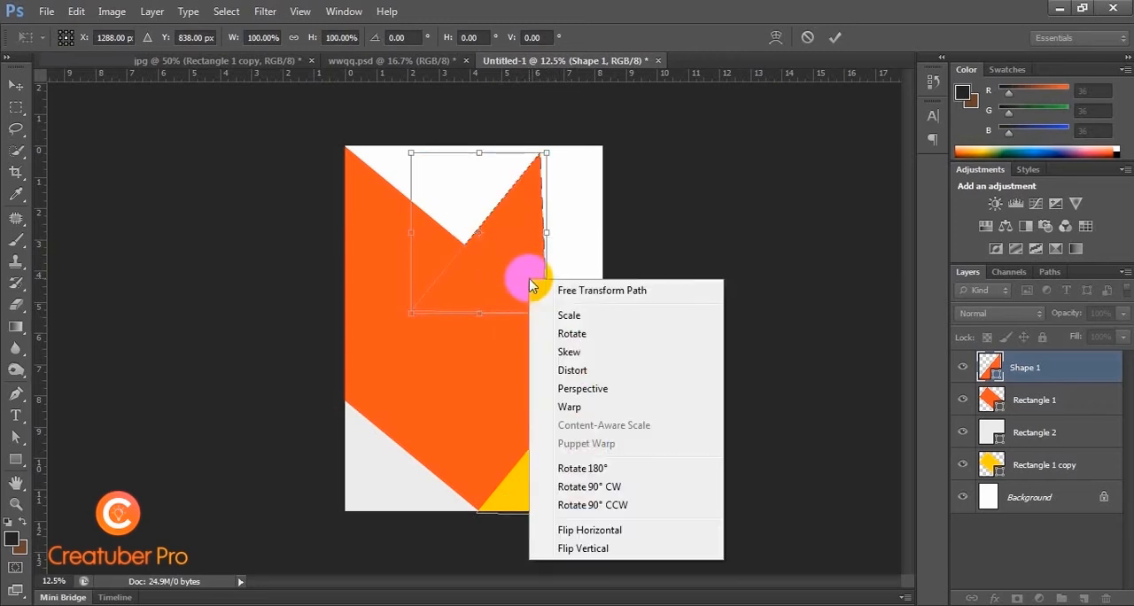
{"action": "left_click", "coordinate": [601, 468]}
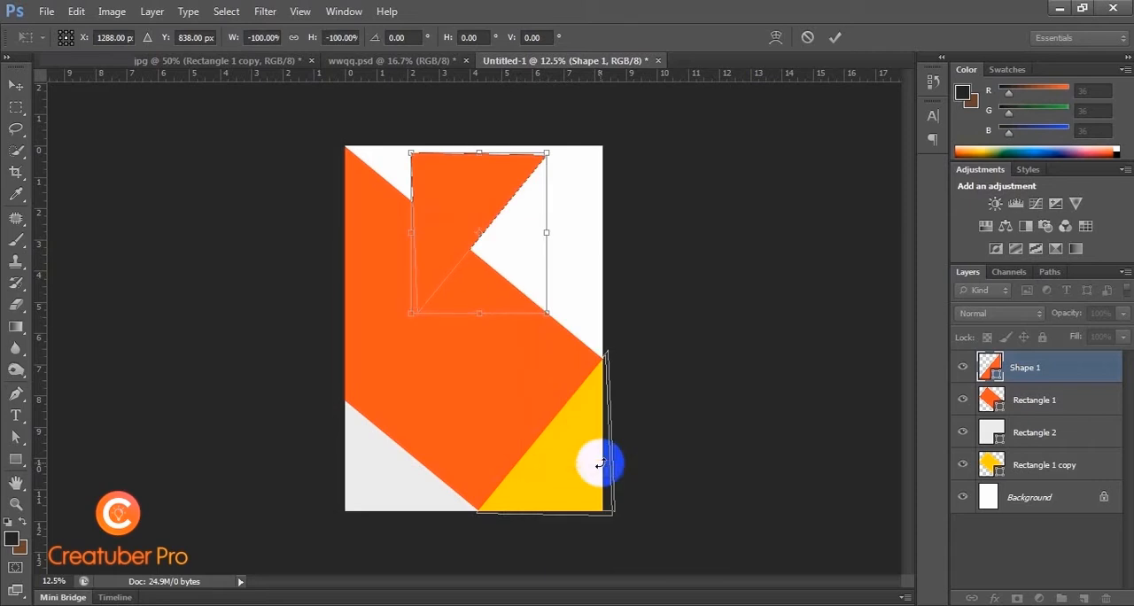
{"action": "left_click_drag", "start_coordinate": [454, 200], "coordinate": [425, 190]}
{"action": "left_click", "coordinate": [16, 458]}
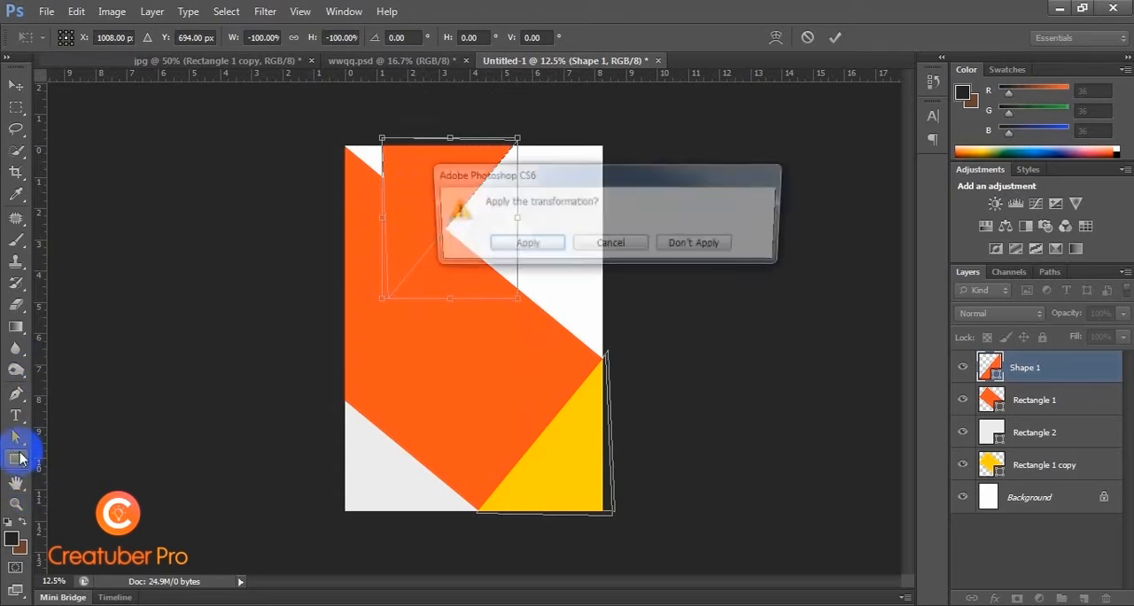
{"action": "left_click", "coordinate": [522, 245]}
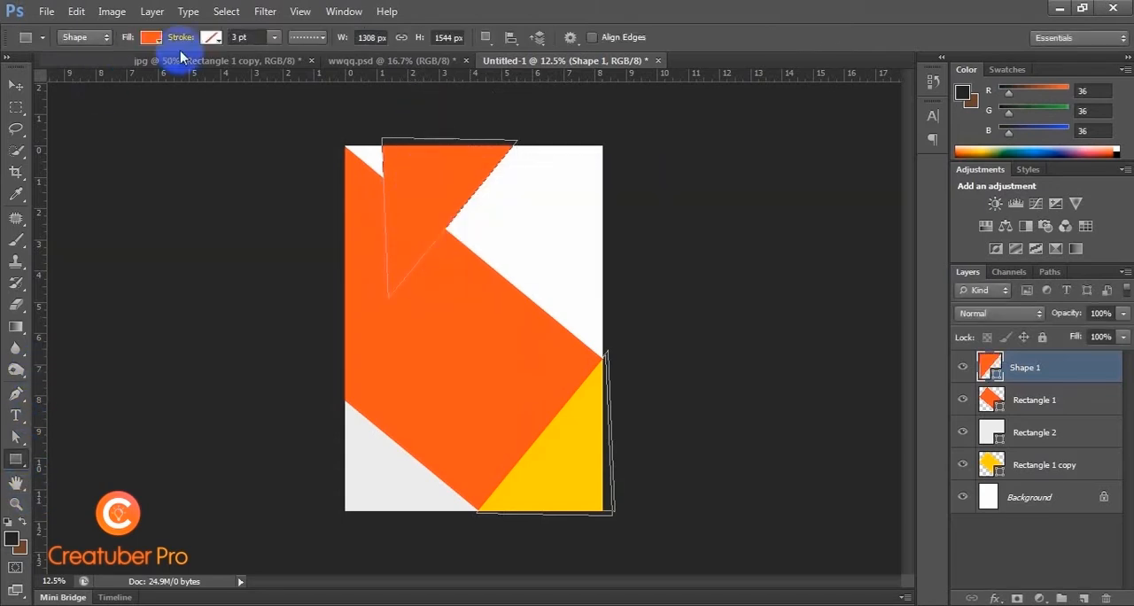
Step: Fill the triangle with the same yellow as the lower corner shape and move its layer beneath the orange rectangle
{"action": "left_click", "coordinate": [152, 38]}
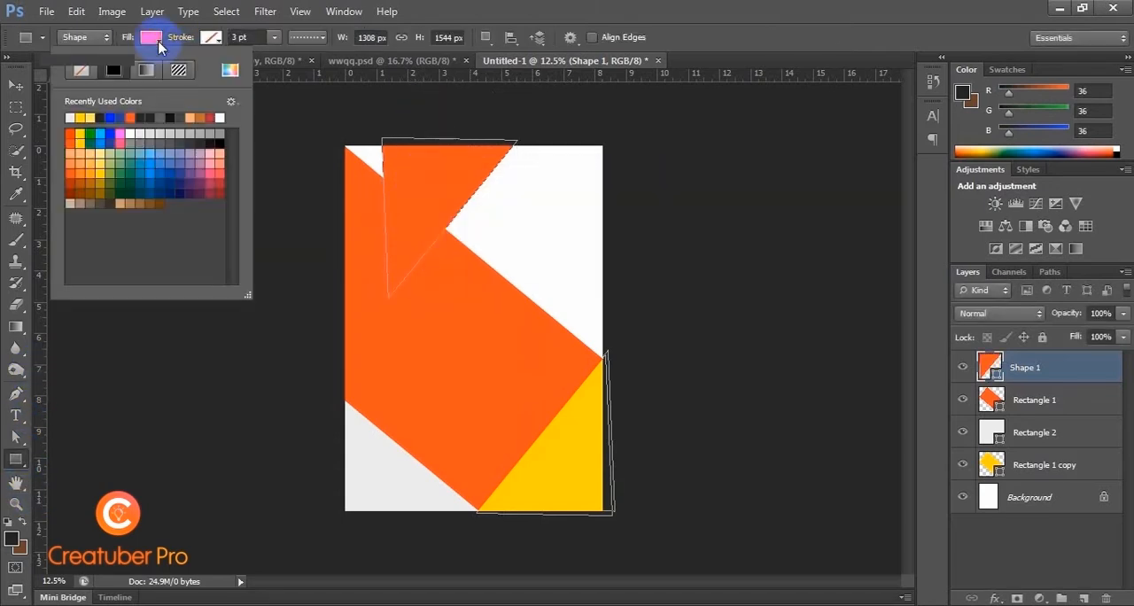
{"action": "left_click", "coordinate": [85, 117]}
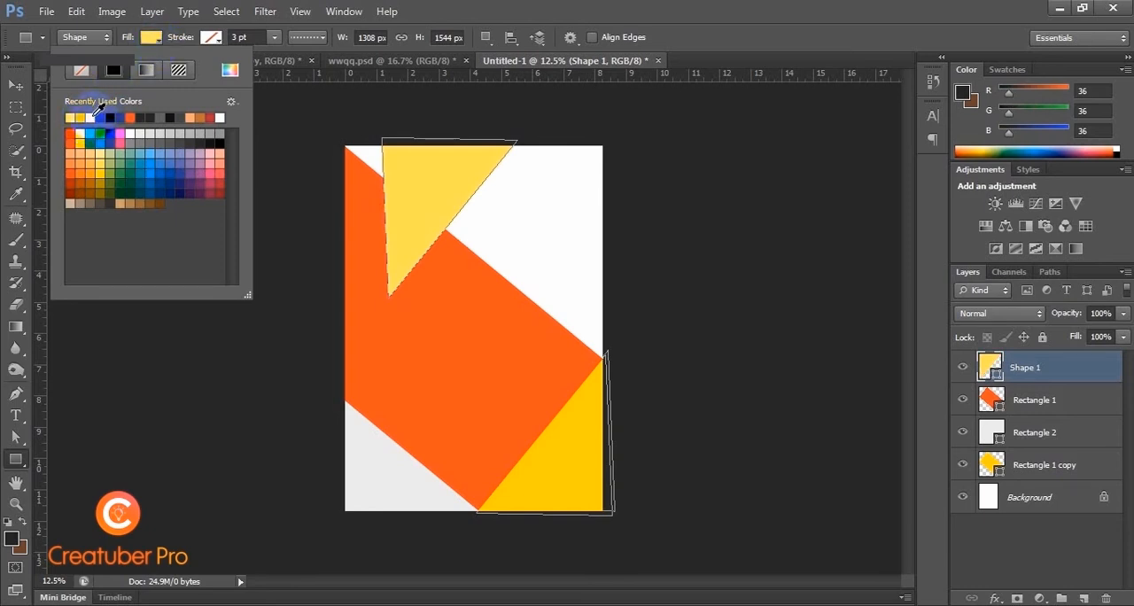
{"action": "left_click", "coordinate": [79, 118]}
{"action": "left_click", "coordinate": [150, 37]}
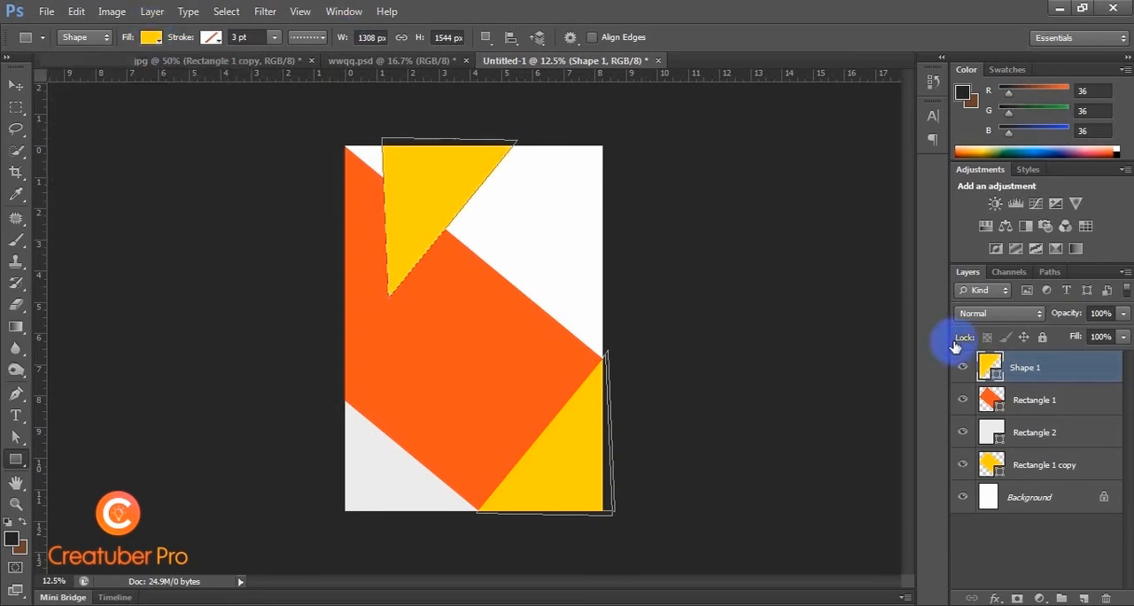
{"action": "left_click_drag", "start_coordinate": [1051, 380], "coordinate": [990, 418]}
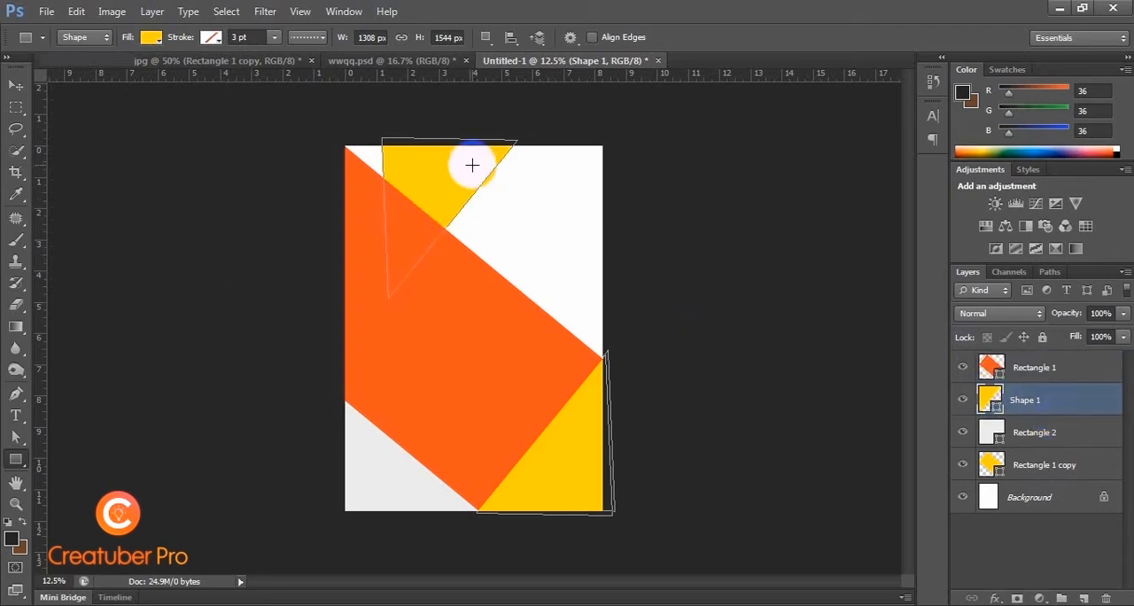
Step: Pull the triangle's upper-left anchor point past the page's upper-left corner so the yellow fills that corner, and deselect the layer
{"action": "key", "text": "a"}
{"action": "left_click", "coordinate": [388, 140]}
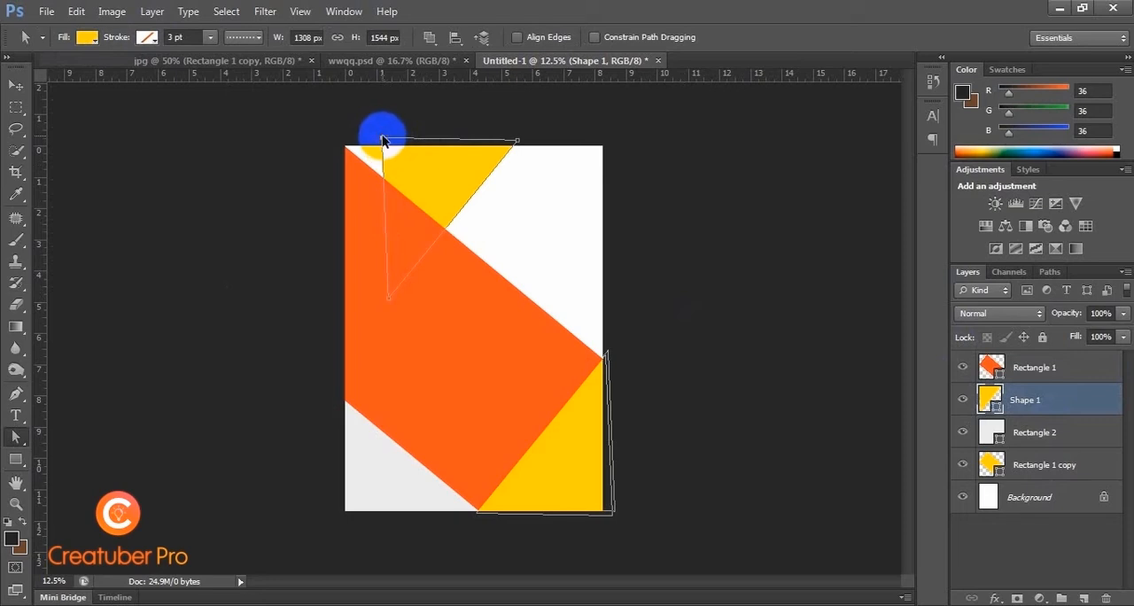
{"action": "left_click_drag", "start_coordinate": [383, 140], "coordinate": [333, 132]}
{"action": "left_click", "coordinate": [16, 86]}
{"action": "left_click", "coordinate": [194, 273]}
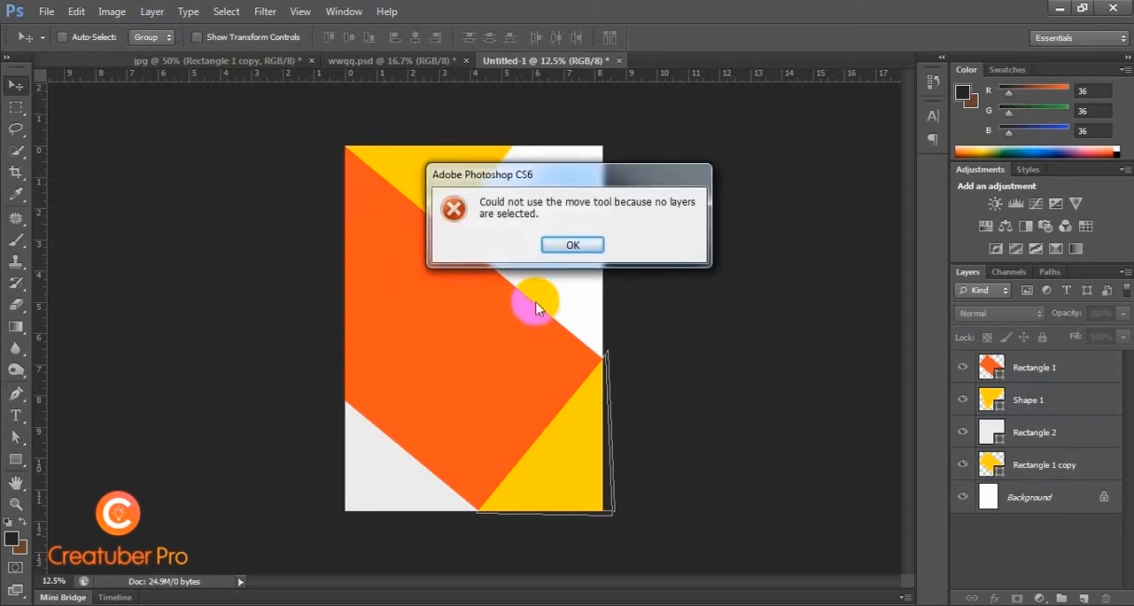
{"action": "left_click", "coordinate": [576, 246]}
{"action": "key", "text": "ctrl+plus"}
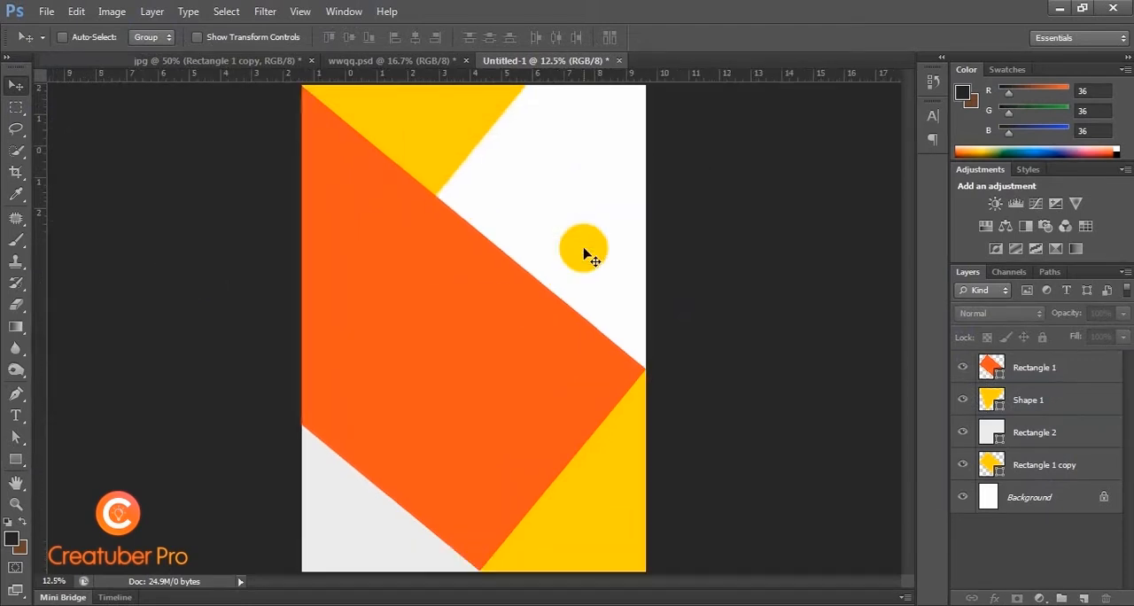
{"action": "key", "text": "ctrl+minus"}
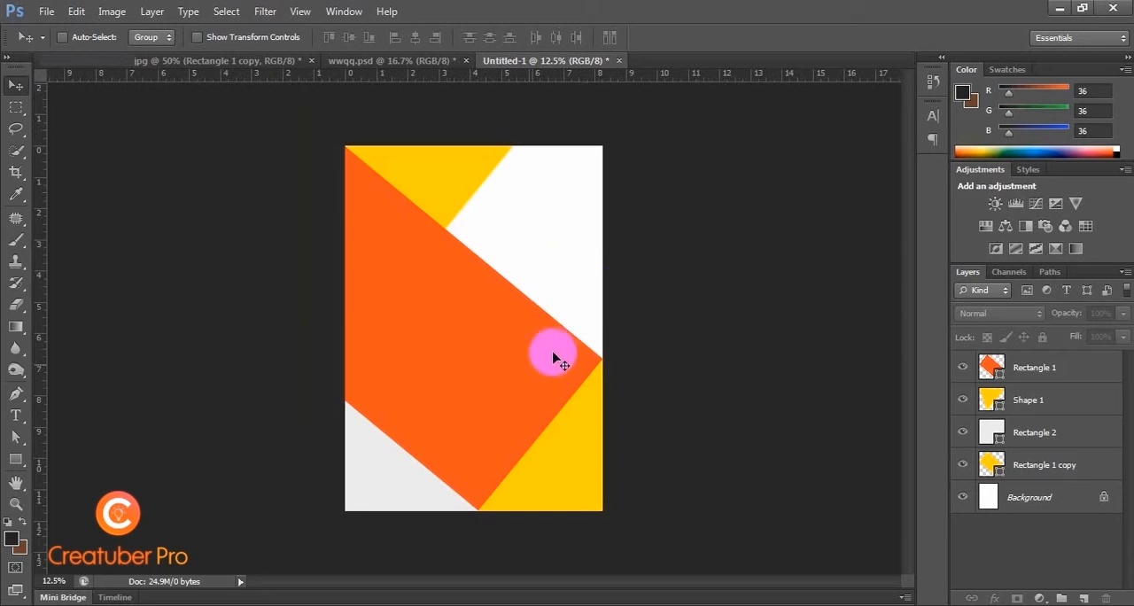
Step: Duplicate the light grey rectangle to the page's upper-right corner and enlarge the copy to about 1888 × 2414 px
{"action": "left_click", "coordinate": [394, 478], "text": "ctrl"}
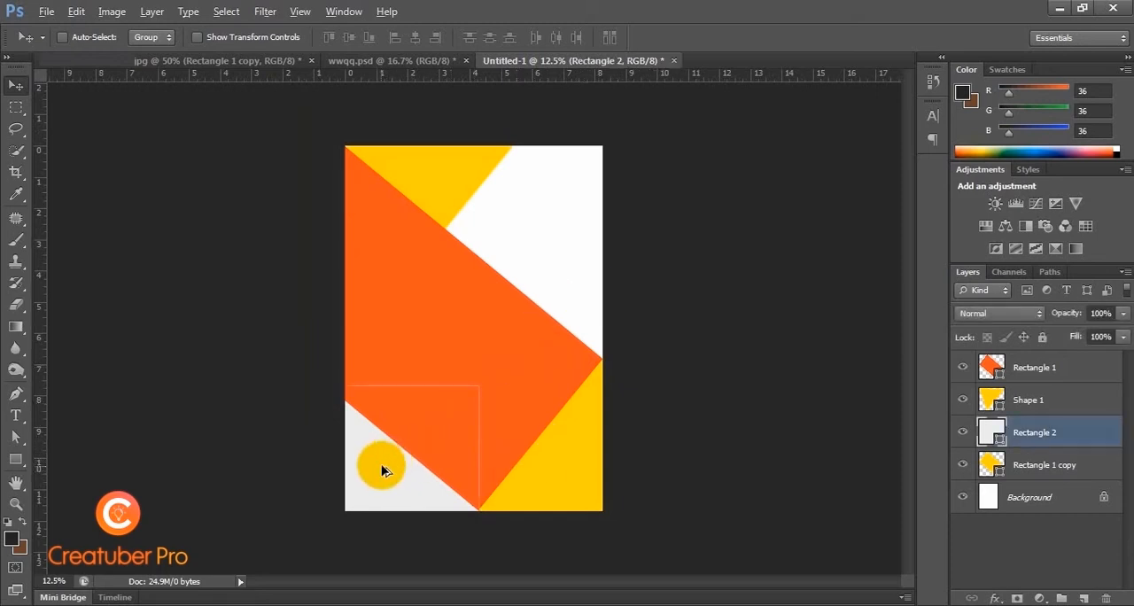
{"action": "left_click_drag", "start_coordinate": [380, 463], "coordinate": [508, 221]}
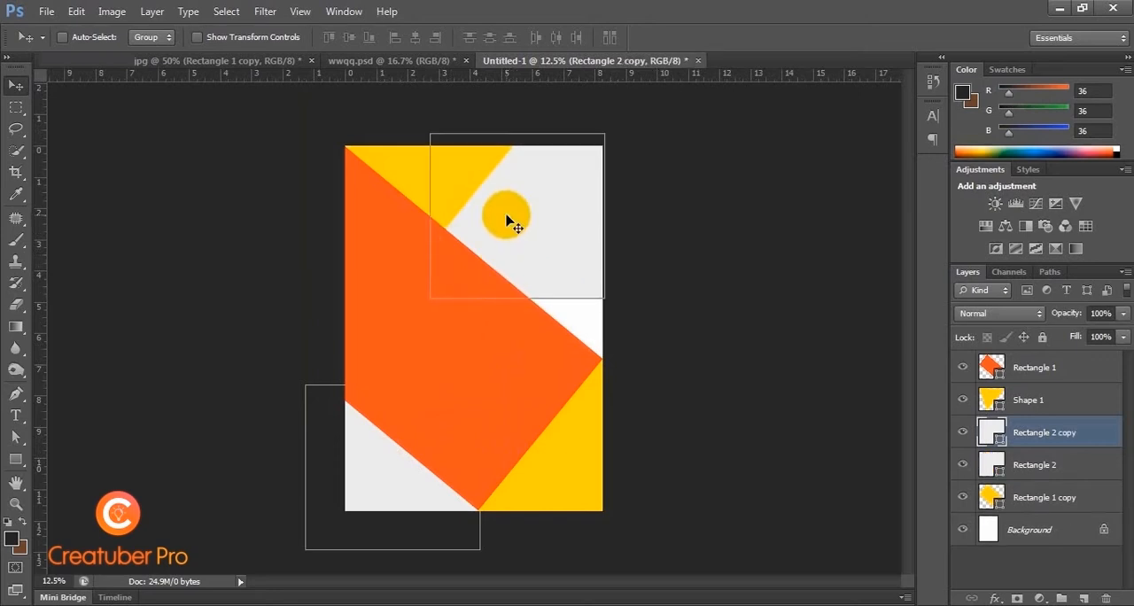
{"action": "key", "text": "ctrl+t"}
{"action": "left_click_drag", "start_coordinate": [604, 299], "coordinate": [625, 382]}
{"action": "key", "text": "Return"}
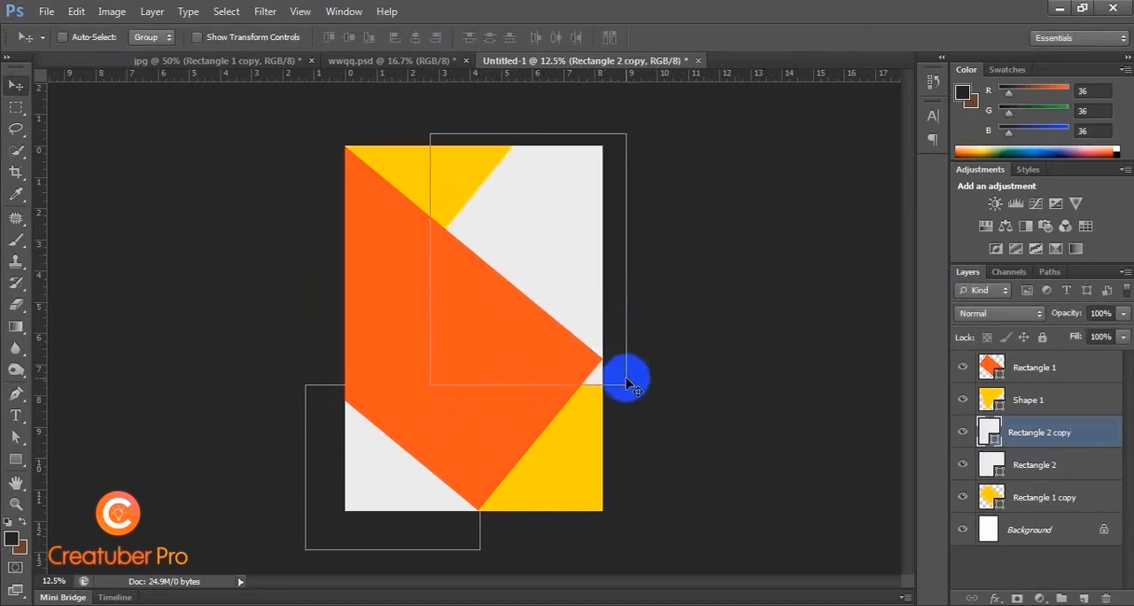
Step: Change the fill of the enlarged grey copy to near-black from the recently used colors
{"action": "left_click", "coordinate": [16, 459]}
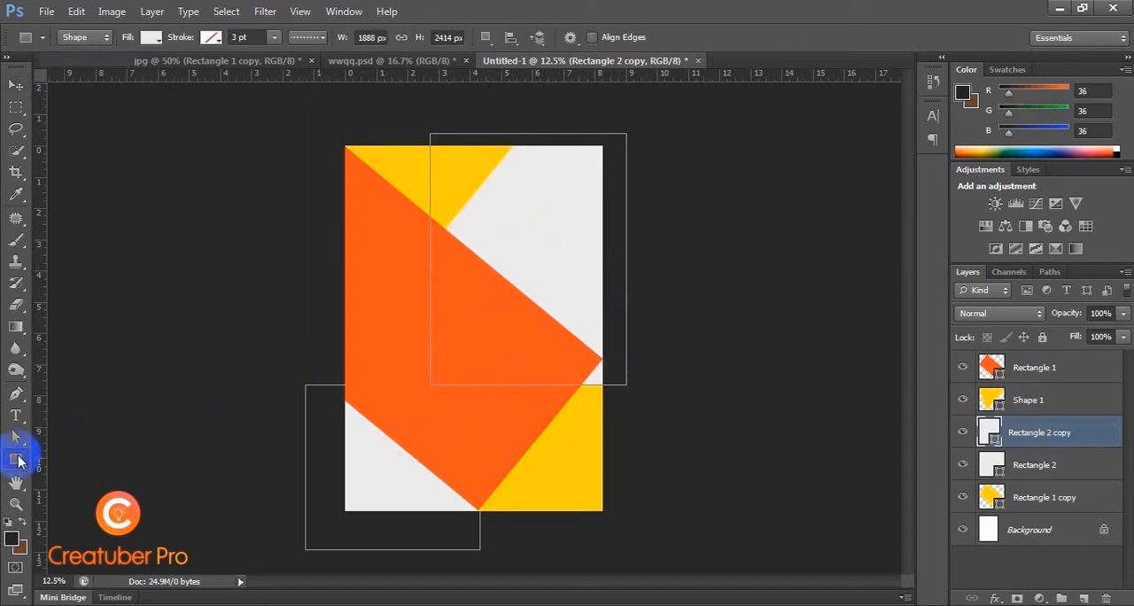
{"action": "left_click", "coordinate": [149, 37]}
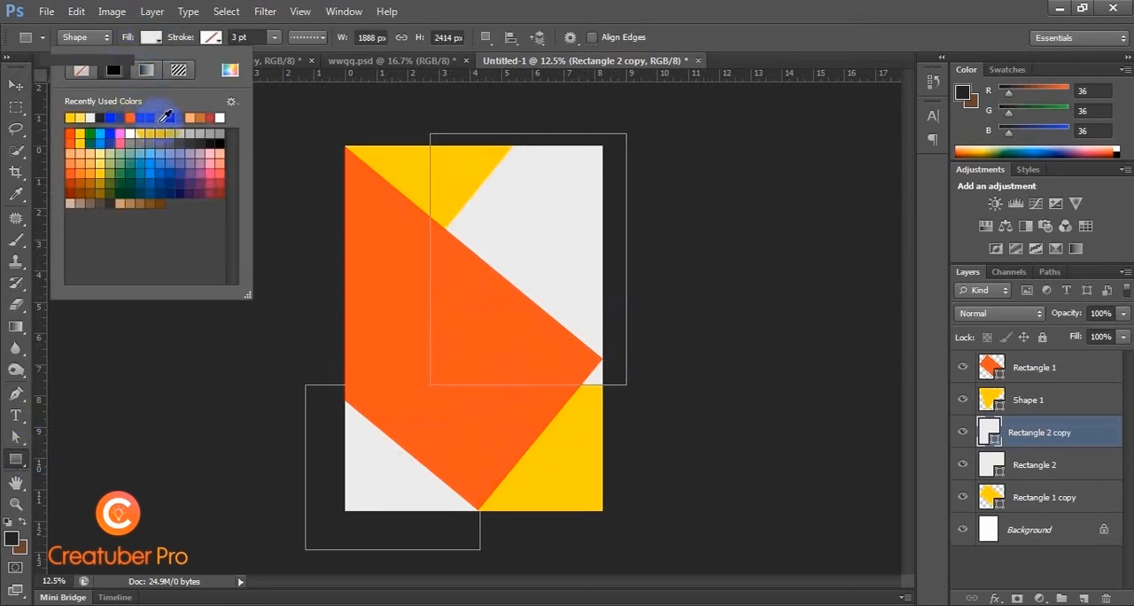
{"action": "left_click", "coordinate": [108, 115]}
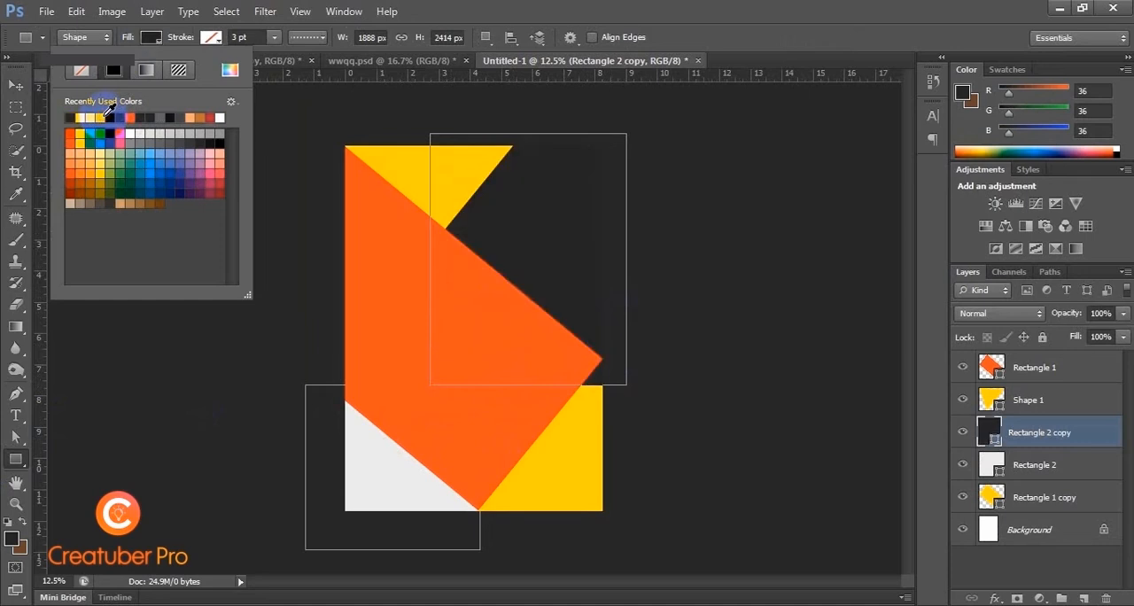
{"action": "left_click", "coordinate": [149, 37]}
{"action": "left_click", "coordinate": [29, 87]}
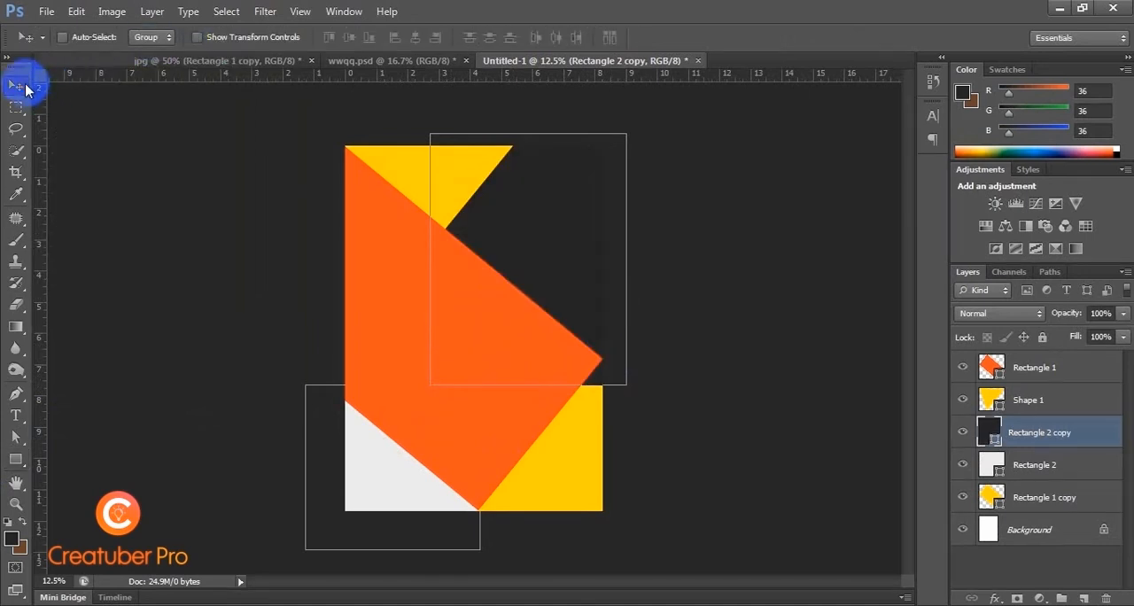
Step: Move the near-black rectangle's layer down to just above the Background layer and deselect it
{"action": "left_click_drag", "start_coordinate": [1063, 431], "coordinate": [1078, 515]}
{"action": "left_click_drag", "start_coordinate": [1077, 511], "coordinate": [1077, 514]}
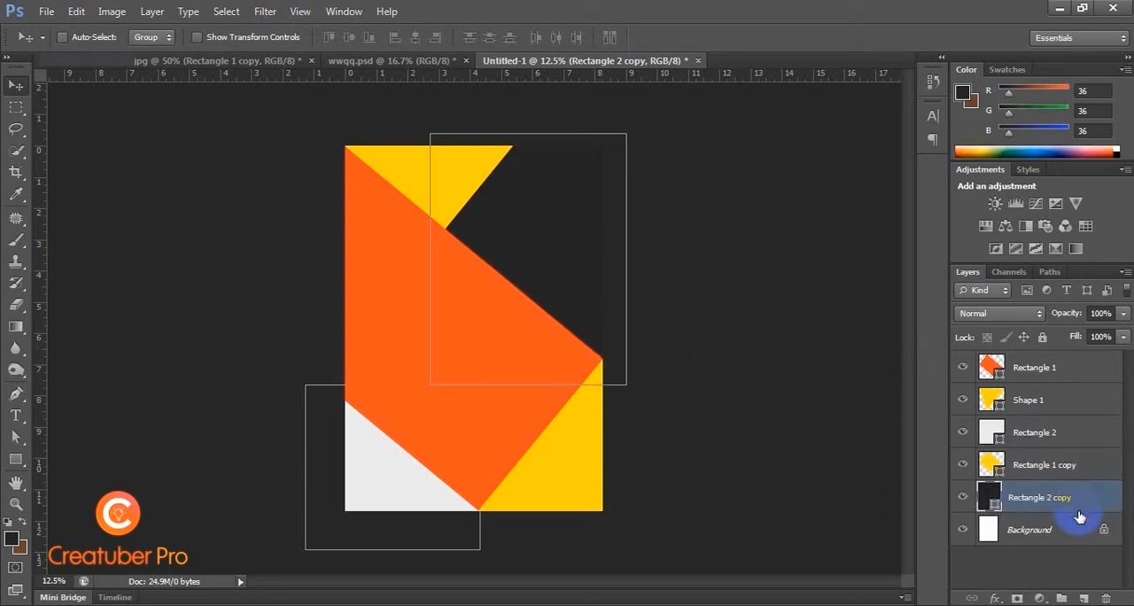
{"action": "left_click", "coordinate": [712, 260]}
{"action": "key", "text": "ctrl+plus"}
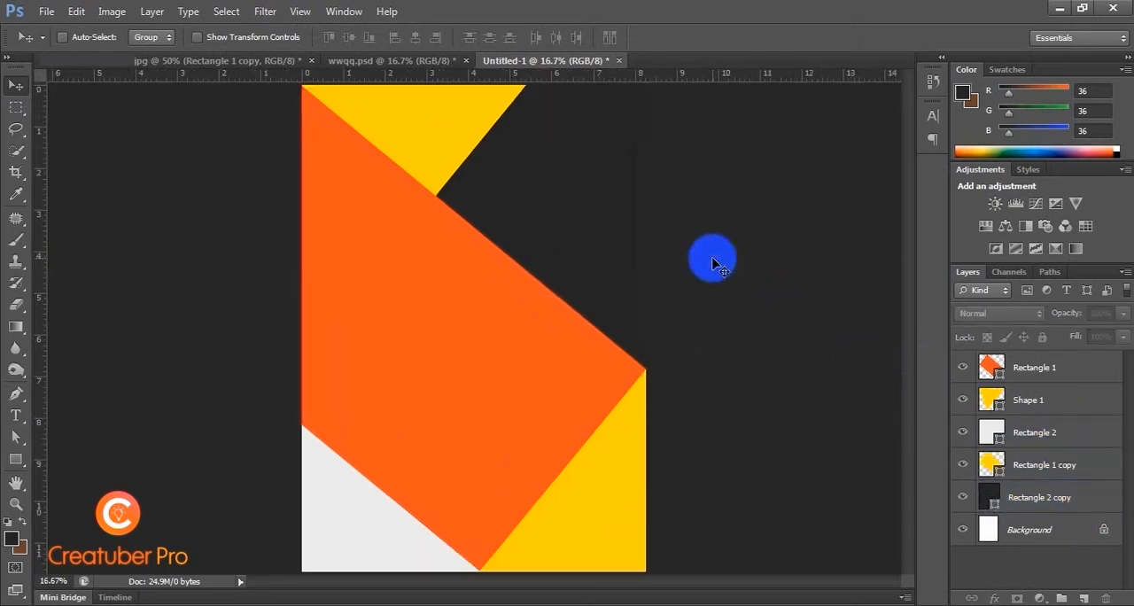
{"action": "key", "text": "ctrl+minus"}
{"action": "key", "text": "ctrl+plus"}
Step: Place the city photo with the clock tower from the file folder directly above the orange rectangle's layer
{"action": "left_click", "coordinate": [493, 337], "text": "ctrl"}
{"action": "key", "text": "ctrl+minus"}
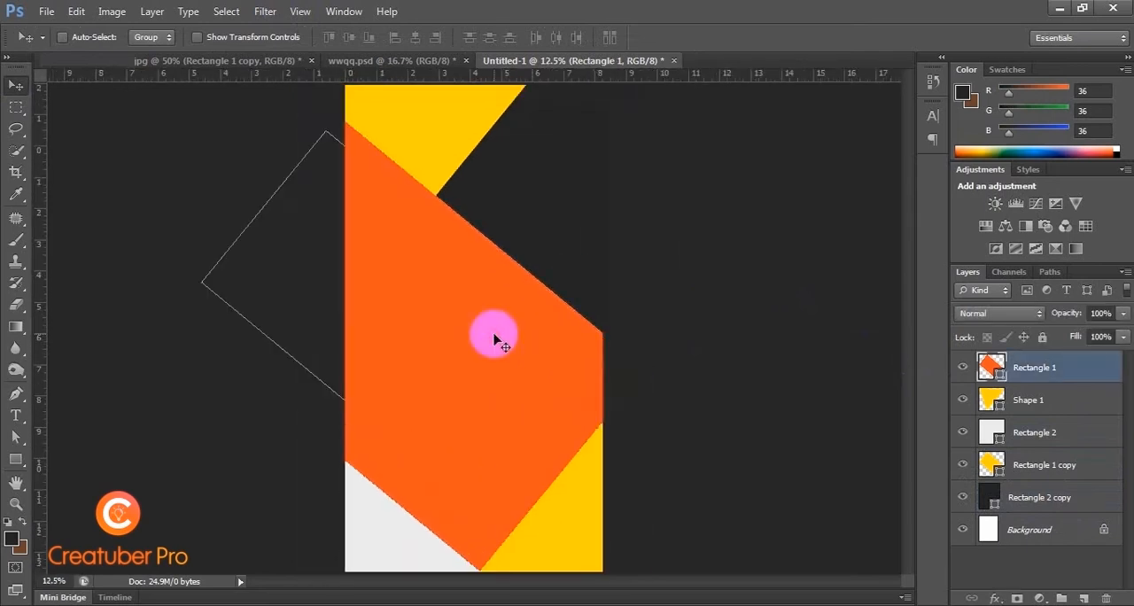
{"action": "left_click", "coordinate": [137, 605]}
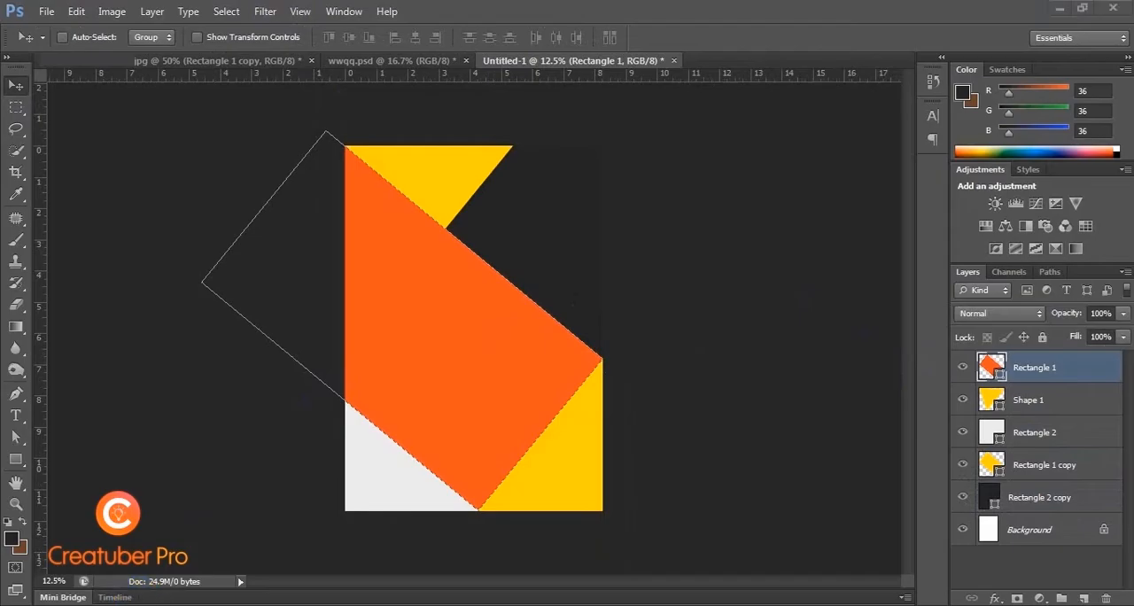
{"action": "left_click_drag", "start_coordinate": [731, 154], "coordinate": [455, 342]}
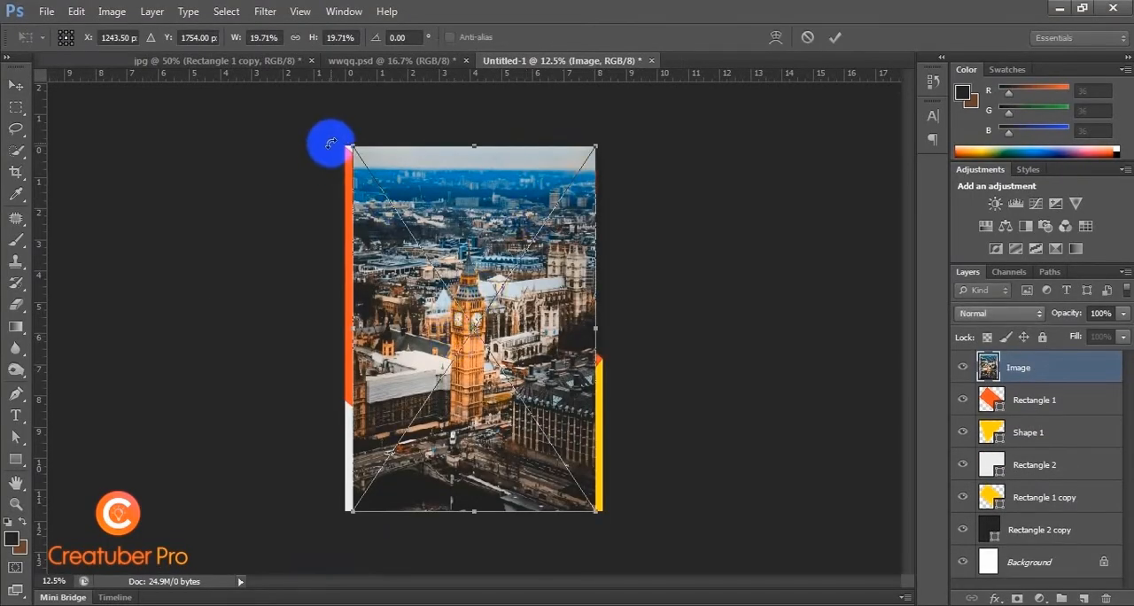
Step: Scale the placed photo to about 20.9% to span the page width, nudge its center to about X 1236 px, and commit it
{"action": "left_click_drag", "start_coordinate": [350, 140], "coordinate": [342, 132]}
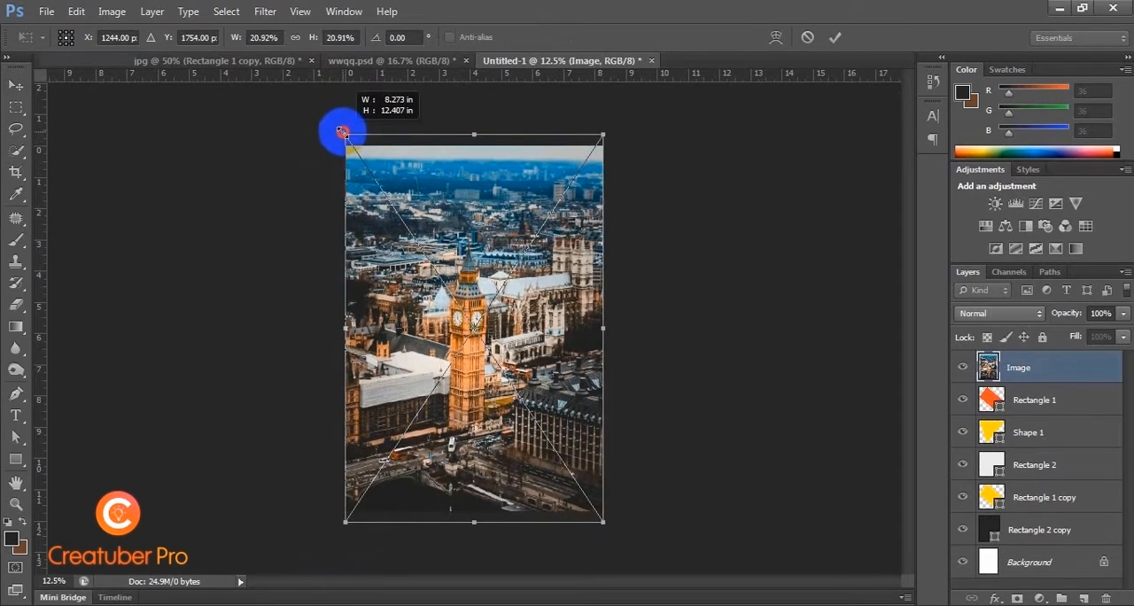
{"action": "key", "text": "Left"}
{"action": "key", "text": "Left"}
{"action": "key", "text": "Left"}
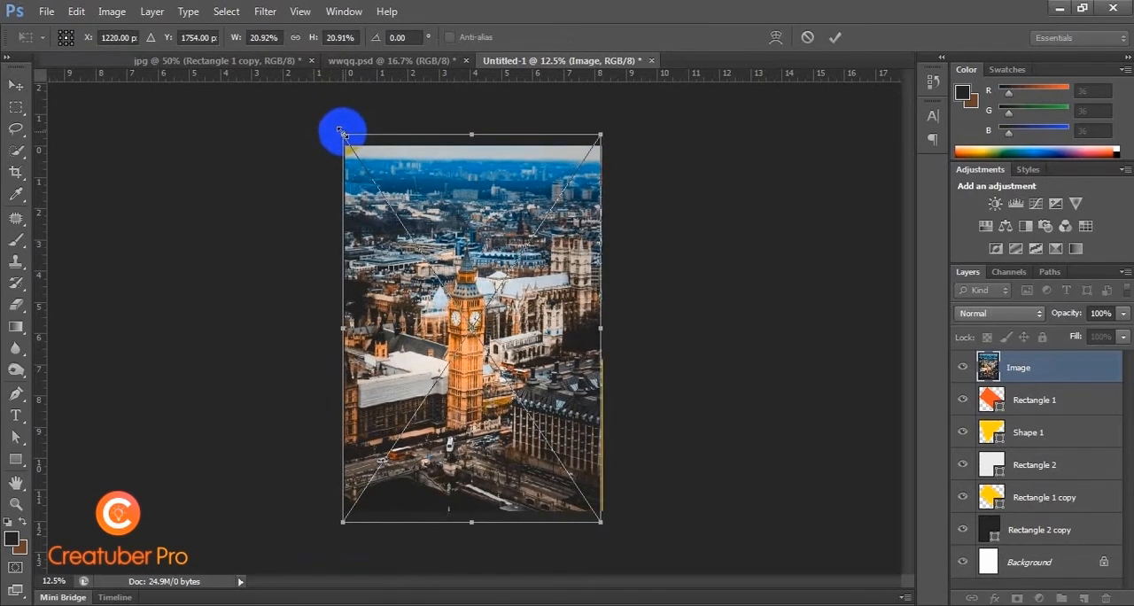
{"action": "key", "text": "Right"}
{"action": "key", "text": "Right"}
{"action": "key", "text": "Return"}
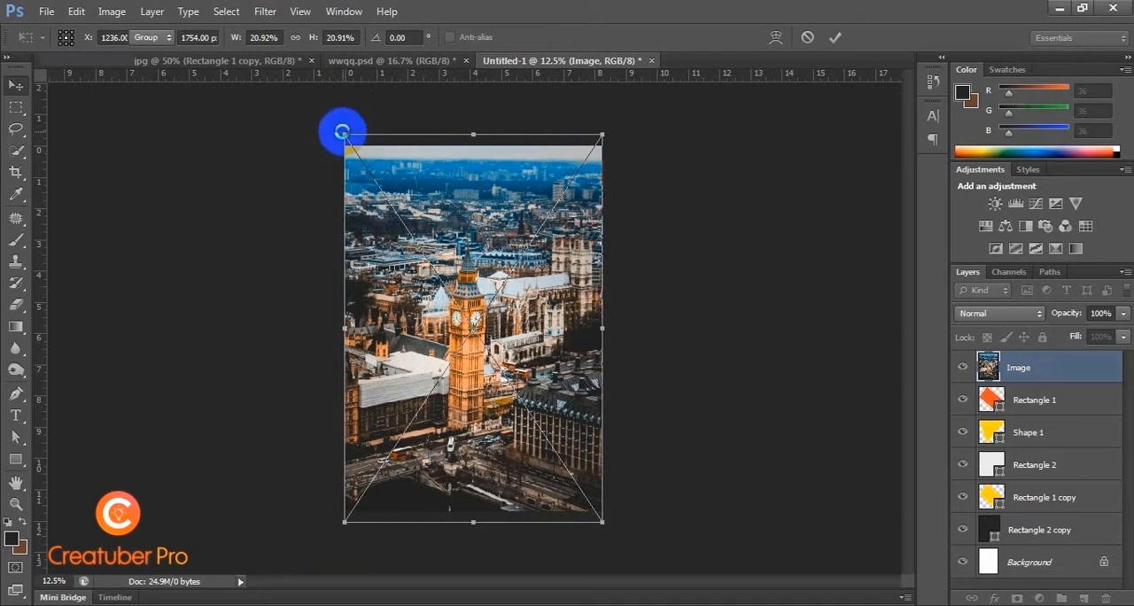
{"action": "key", "text": "Right"}
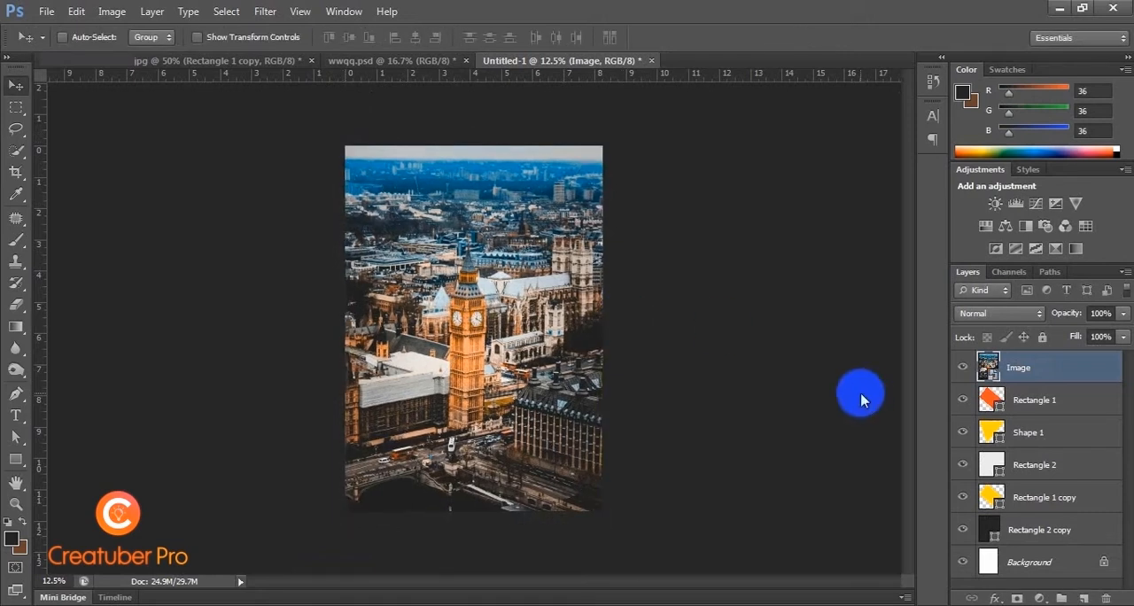
Step: Clip the photo layer to the orange rectangle beneath it so the photo fills only that angled shape
{"action": "left_click", "coordinate": [1042, 382], "text": "alt"}
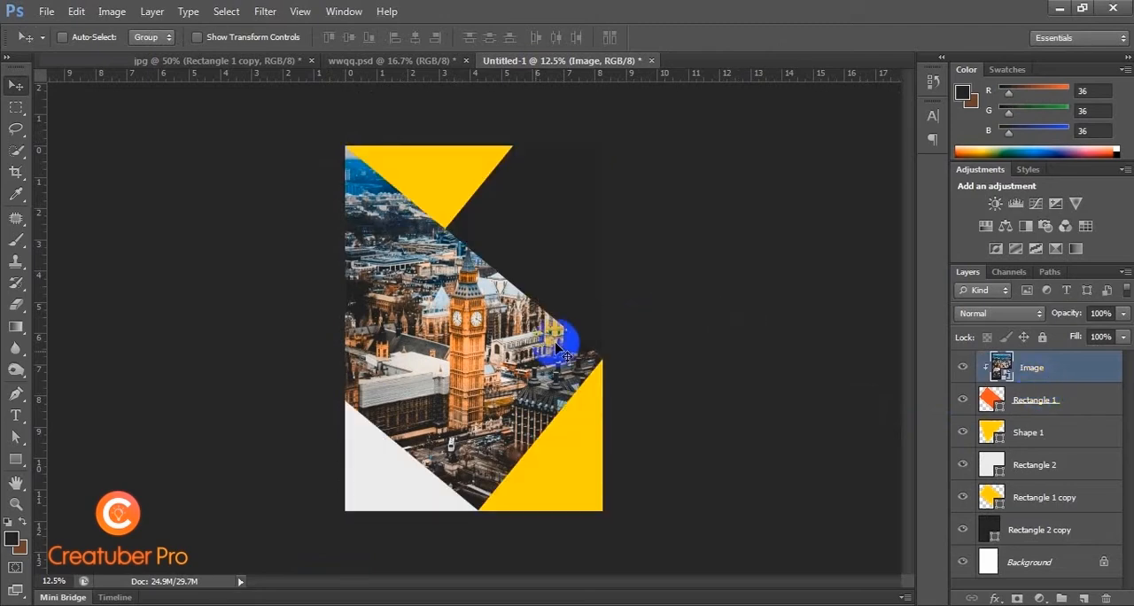
{"action": "key", "text": "ctrl+plus"}
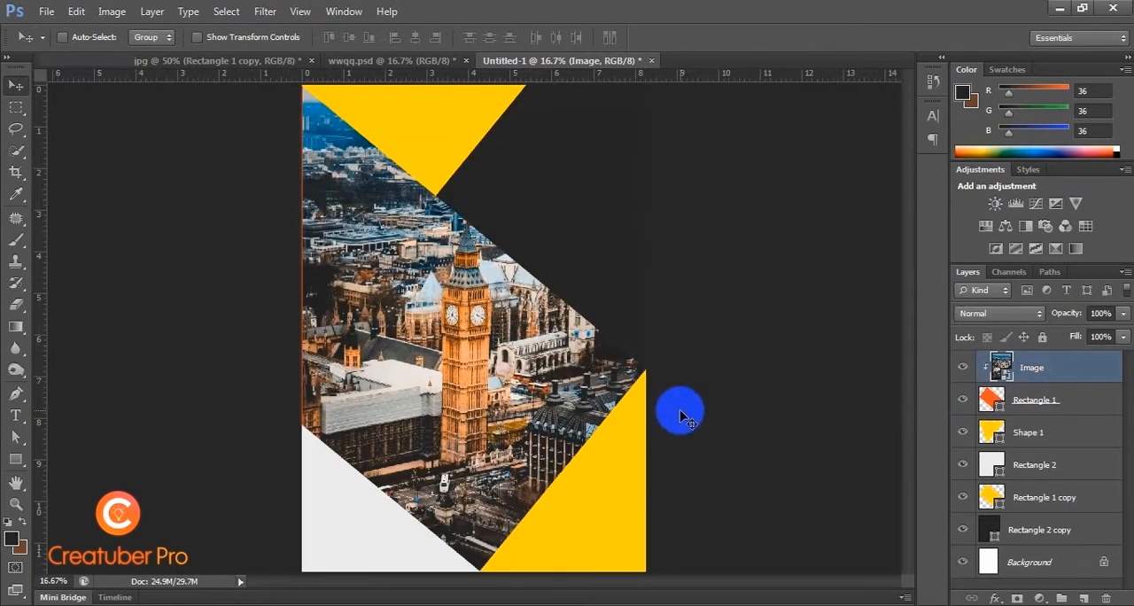
{"action": "key", "text": "ctrl+minus"}
{"action": "key", "text": "ctrl+plus"}
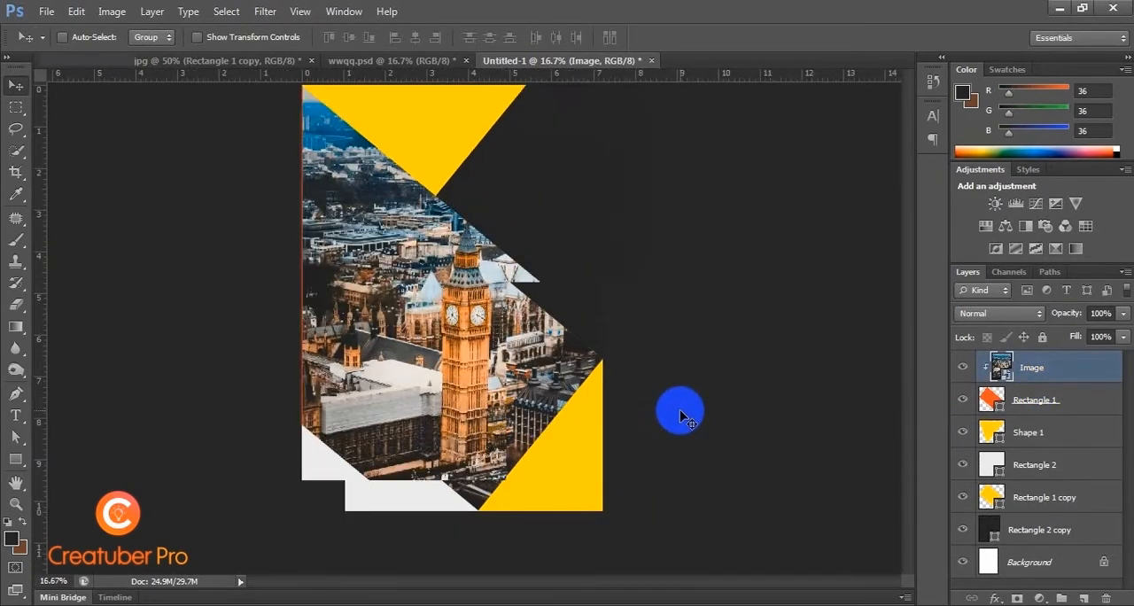
{"action": "key", "text": "ctrl+minus"}
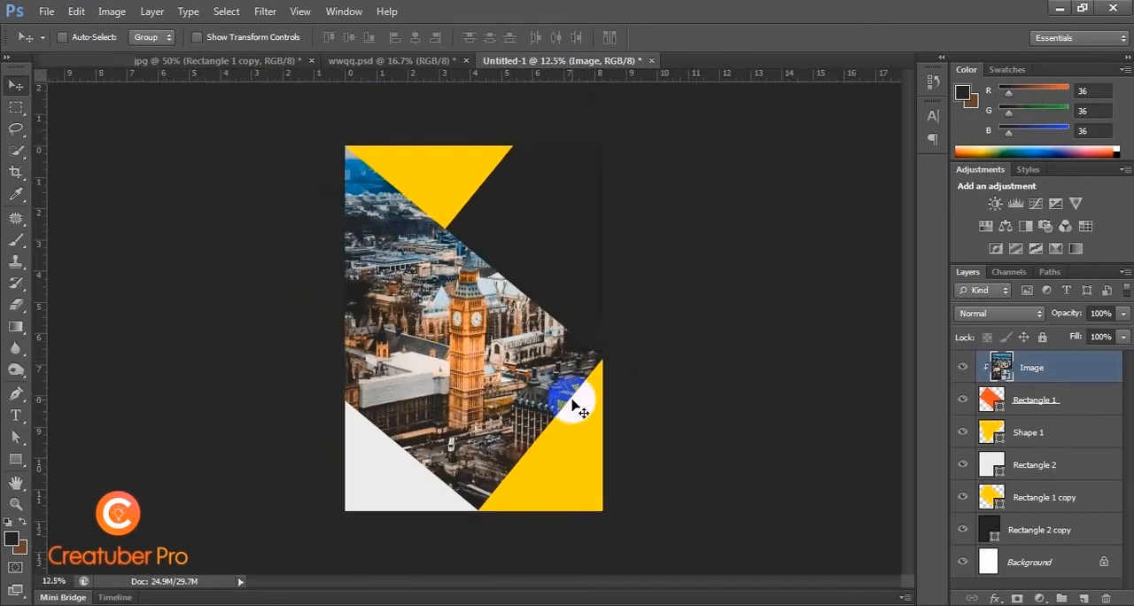
Step: Add a drop shadow to the orange rectangle with 18 px distance, 73 px size and opacity reduced below 75%, and deselect the layer
{"action": "left_click", "coordinate": [1047, 401]}
{"action": "right_click", "coordinate": [1047, 401]}
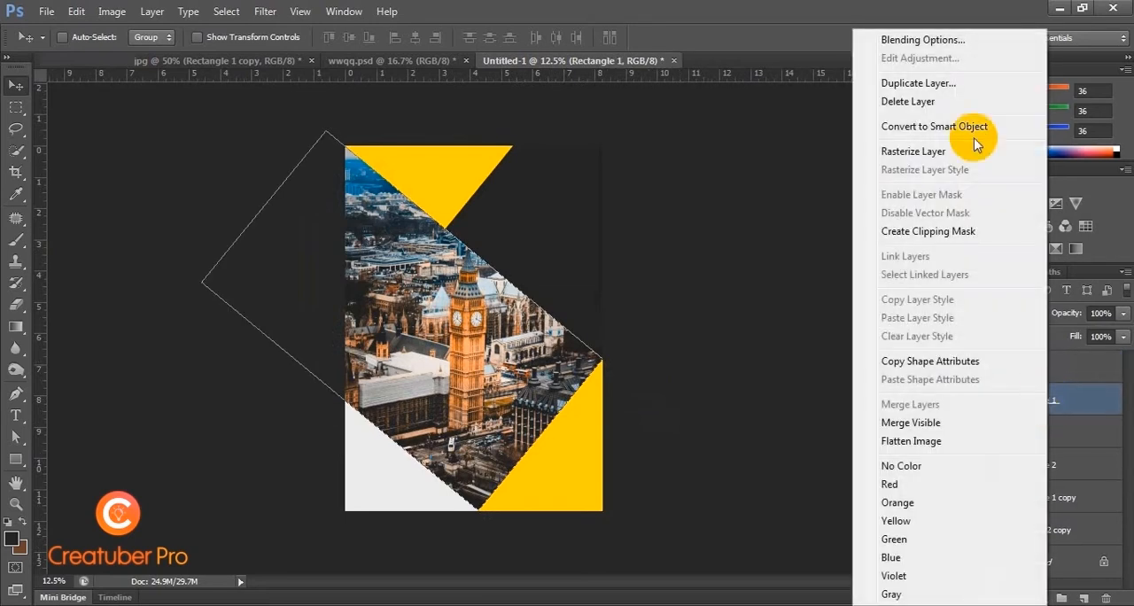
{"action": "left_click", "coordinate": [967, 41]}
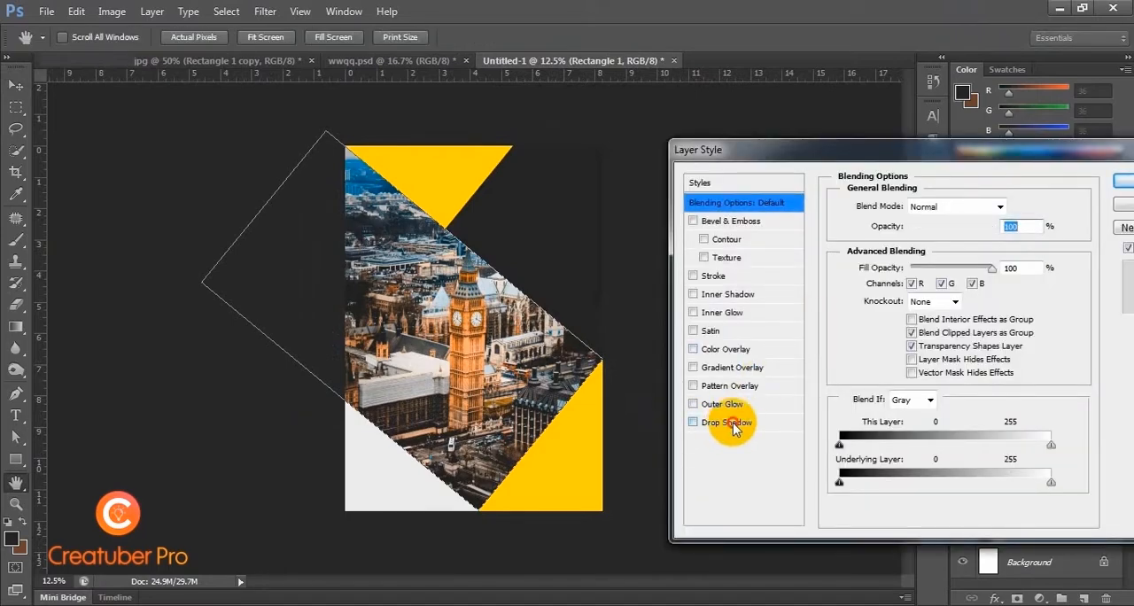
{"action": "left_click", "coordinate": [729, 426]}
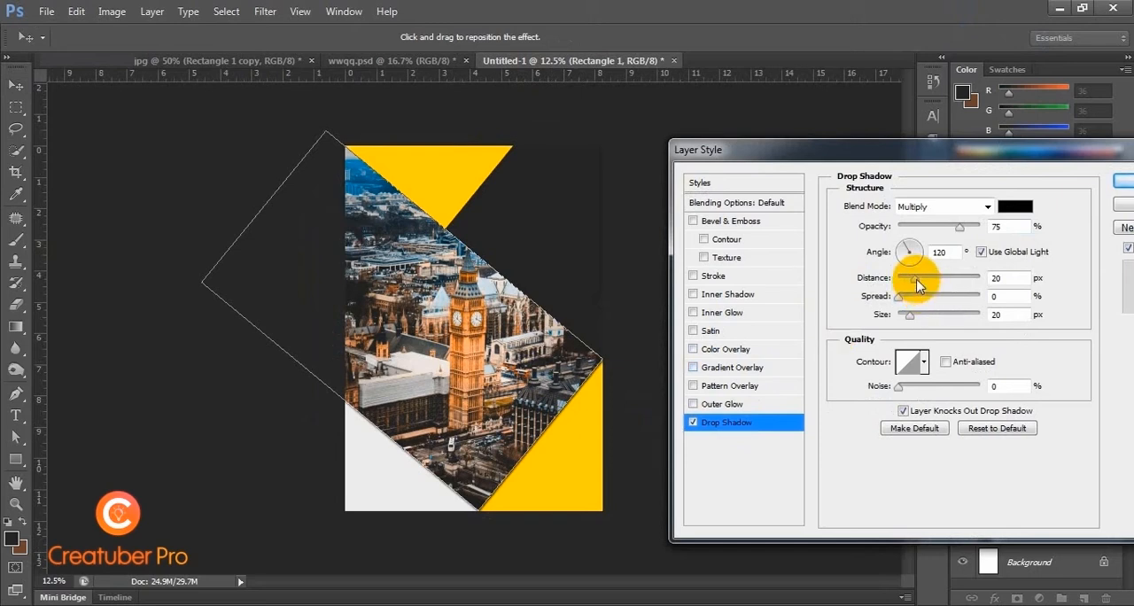
{"action": "left_click_drag", "start_coordinate": [918, 283], "coordinate": [920, 316]}
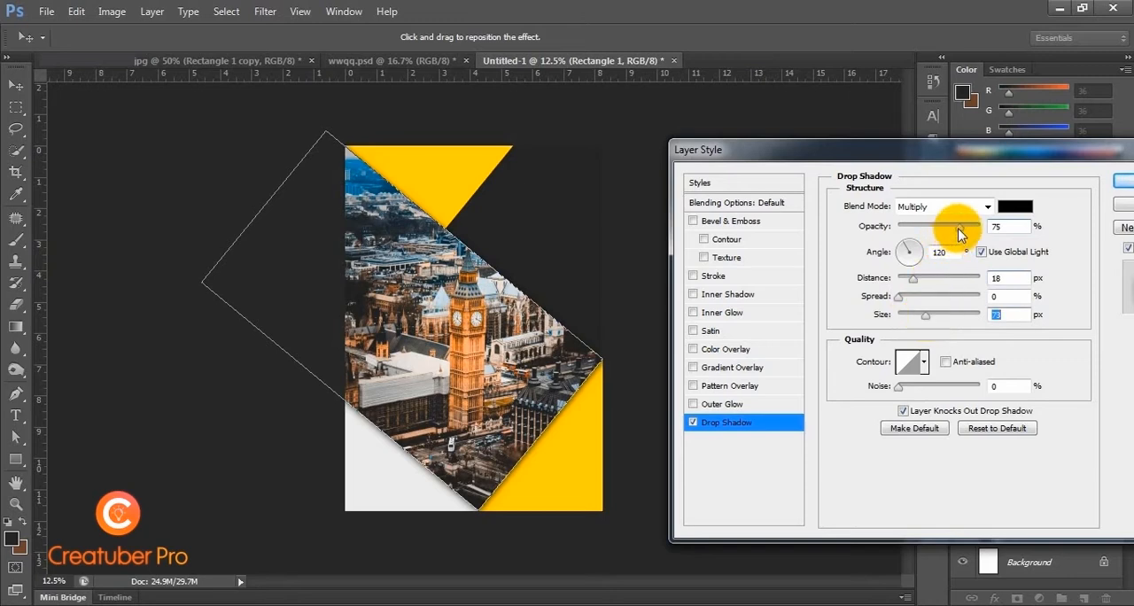
{"action": "left_click_drag", "start_coordinate": [959, 227], "coordinate": [943, 230]}
{"action": "left_click", "coordinate": [1121, 180]}
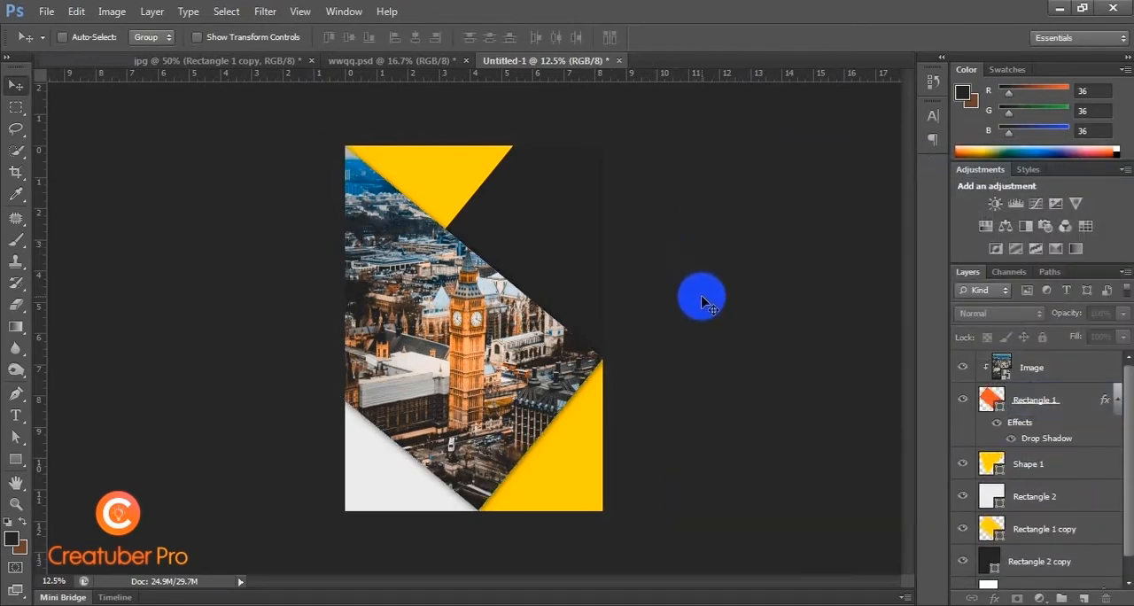
{"action": "key", "text": "ctrl+plus"}
{"action": "key", "text": "ctrl+plus"}
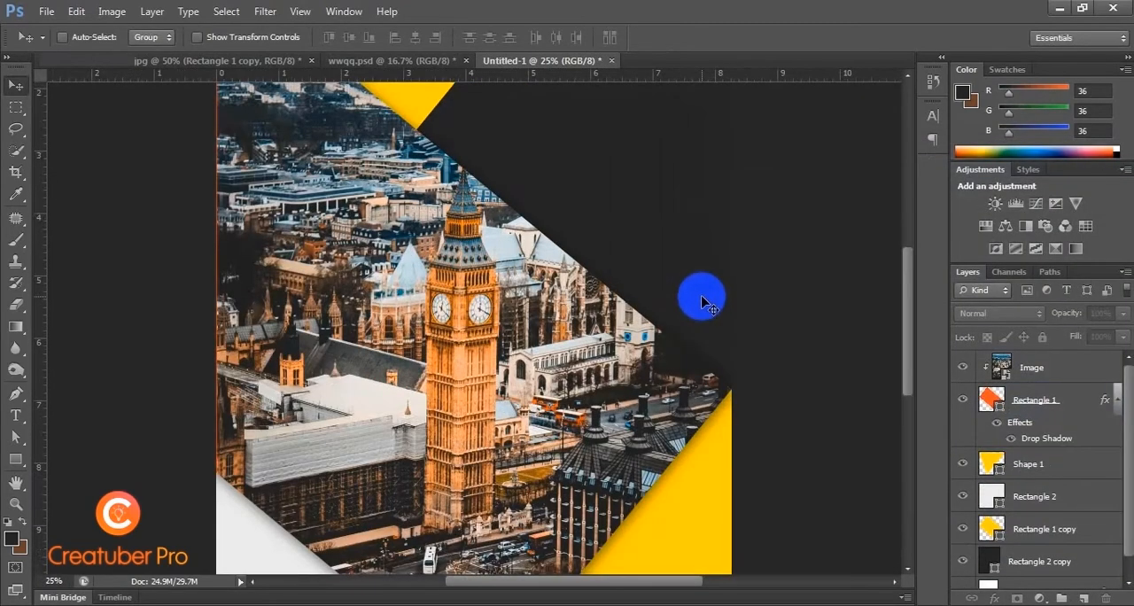
{"action": "key", "text": "ctrl+minus"}
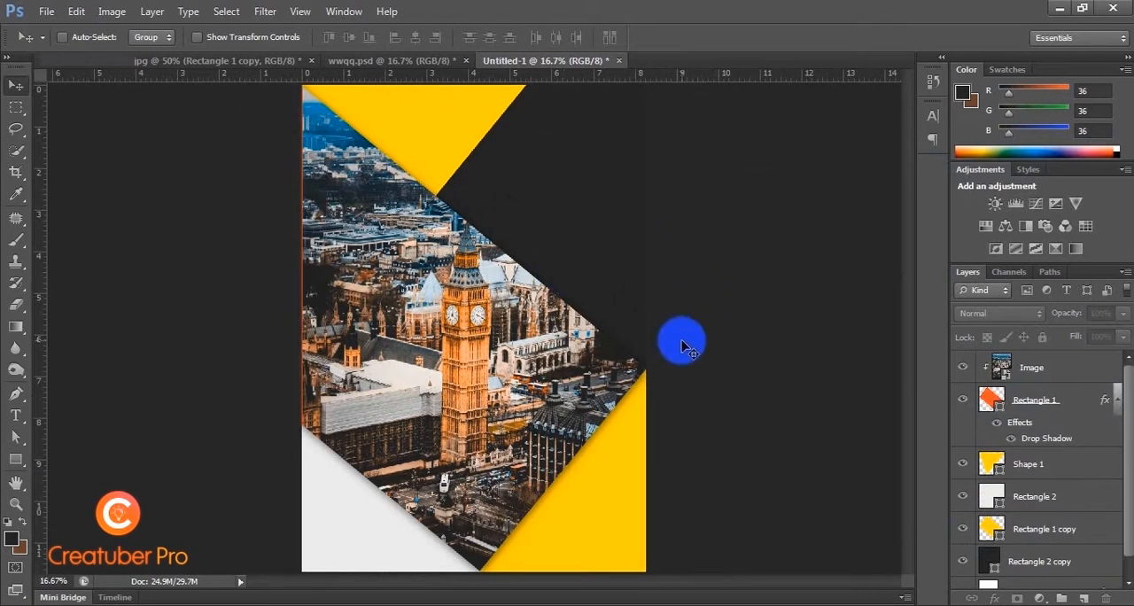
{"action": "key", "text": "ctrl+minus"}
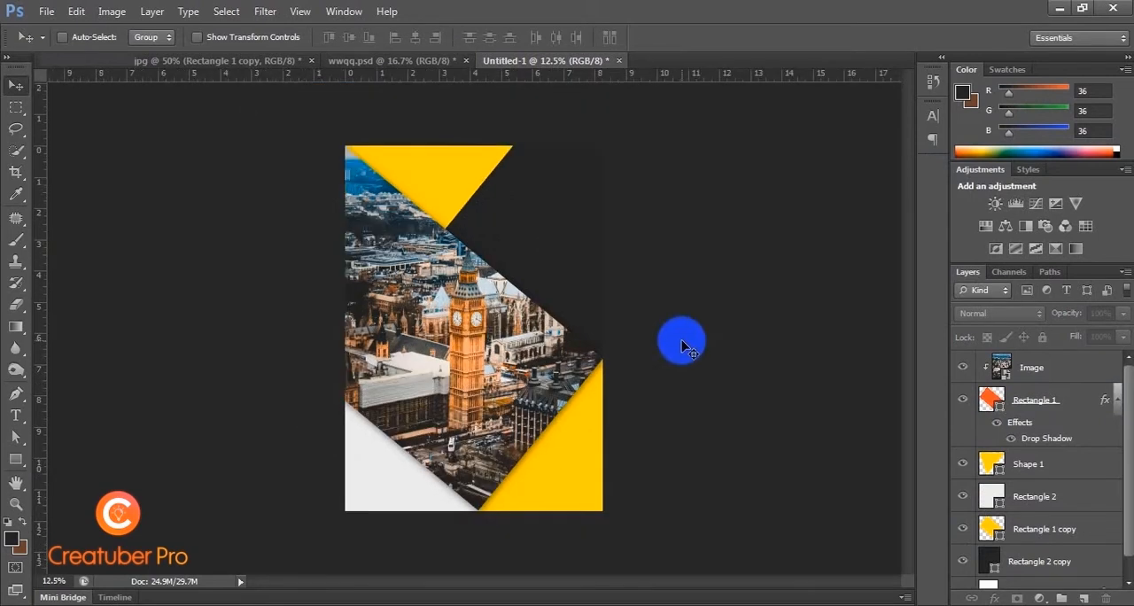
Step: Draw a rectangle of about 2624 × 3628 px over the whole page above the photo and fill it with light yellow from the recently used colors
{"action": "left_click", "coordinate": [16, 458]}
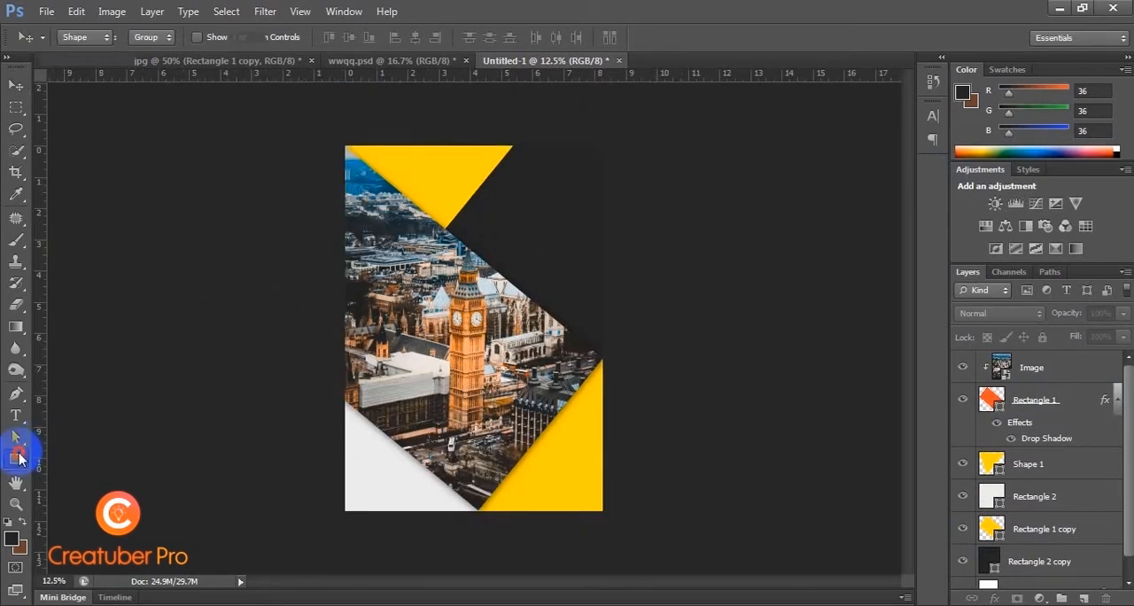
{"action": "left_click", "coordinate": [1055, 369]}
{"action": "left_click_drag", "start_coordinate": [335, 137], "coordinate": [608, 514]}
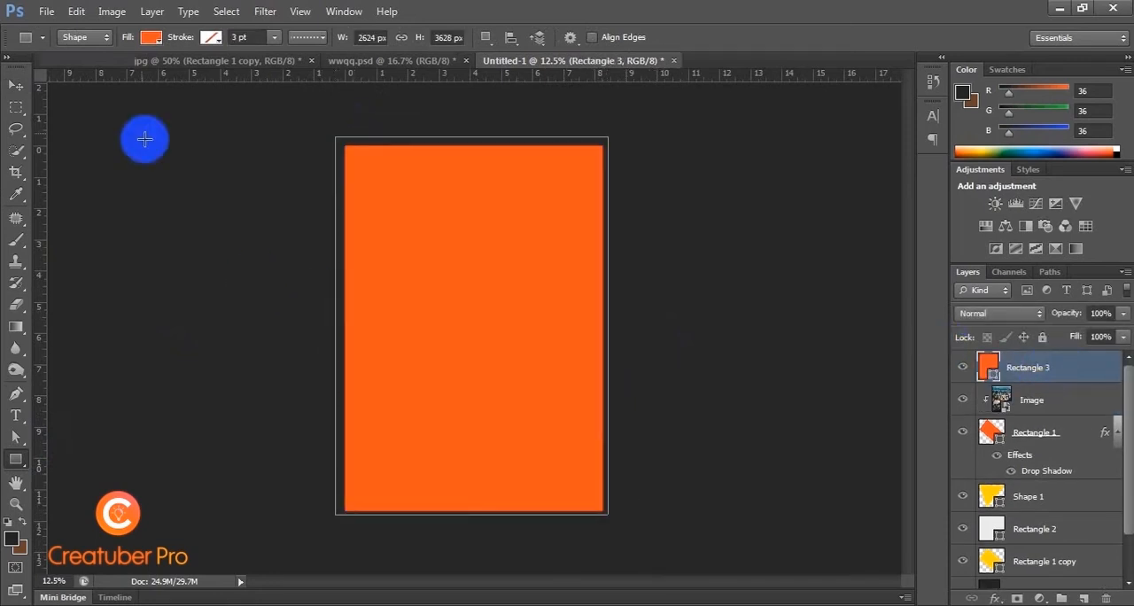
{"action": "left_click", "coordinate": [150, 36]}
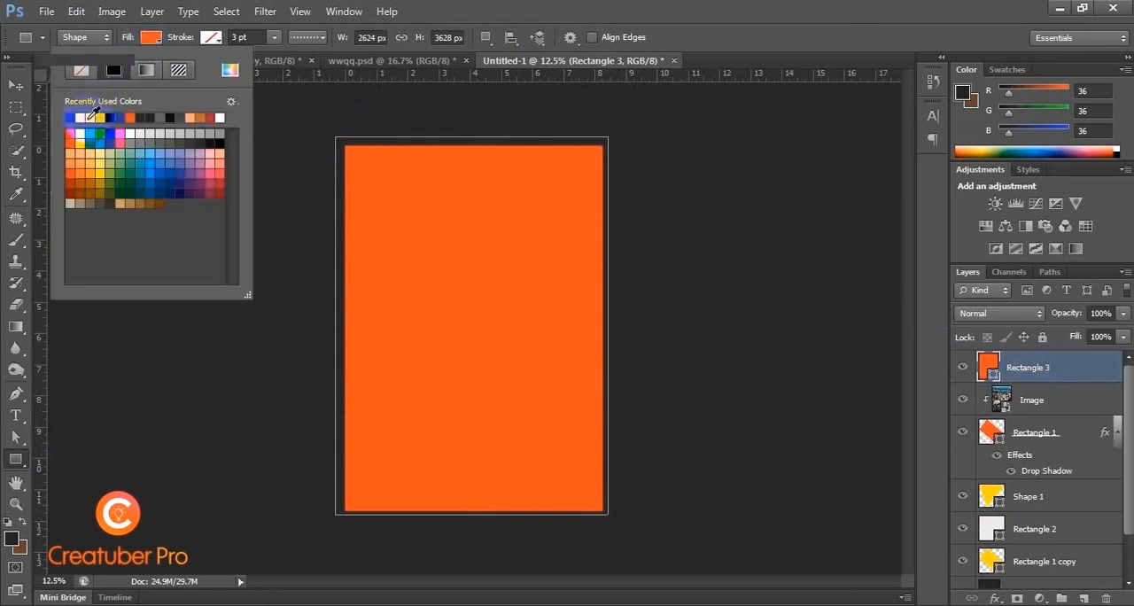
{"action": "left_click", "coordinate": [89, 116]}
{"action": "left_click", "coordinate": [145, 37]}
{"action": "left_click", "coordinate": [15, 89]}
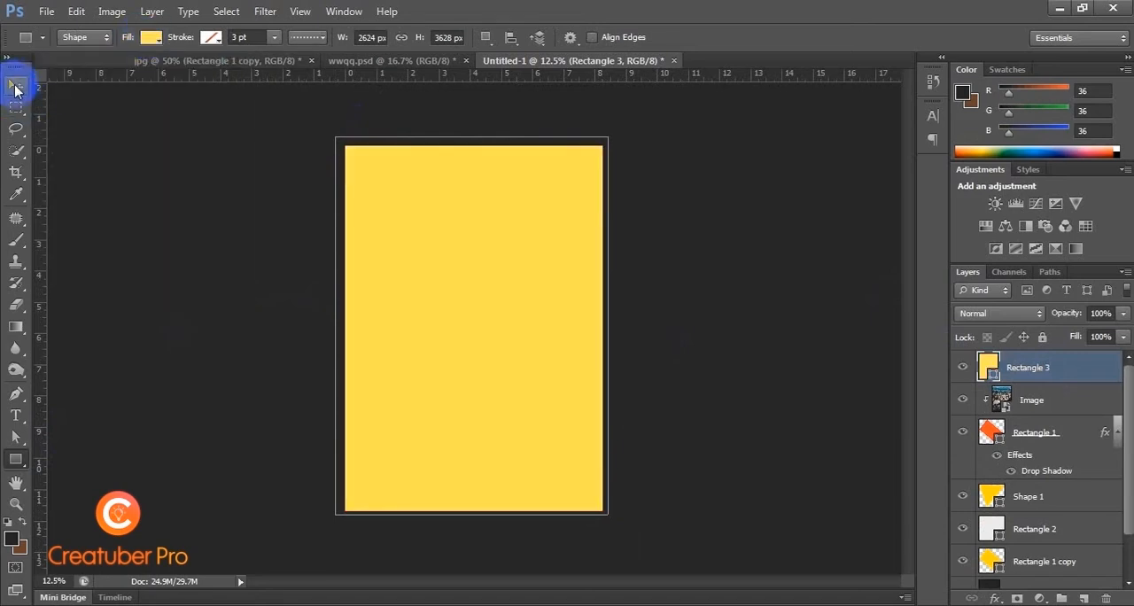
Step: Set the light yellow rectangle's layer fill to 43% and its blend mode to Multiply
{"action": "left_click", "coordinate": [1100, 336]}
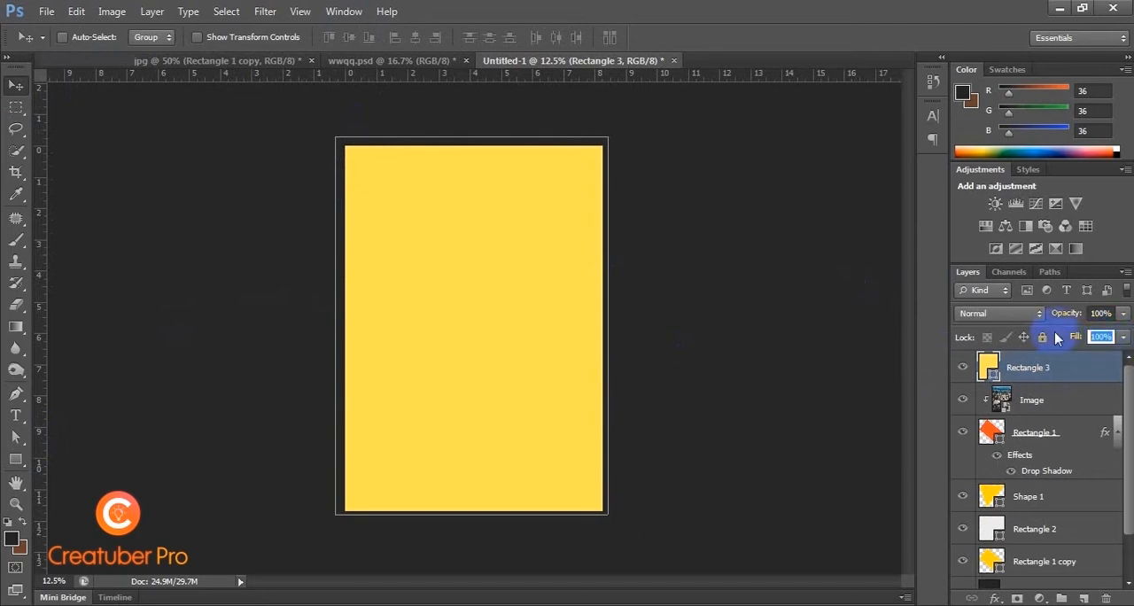
{"action": "type", "text": "43"}
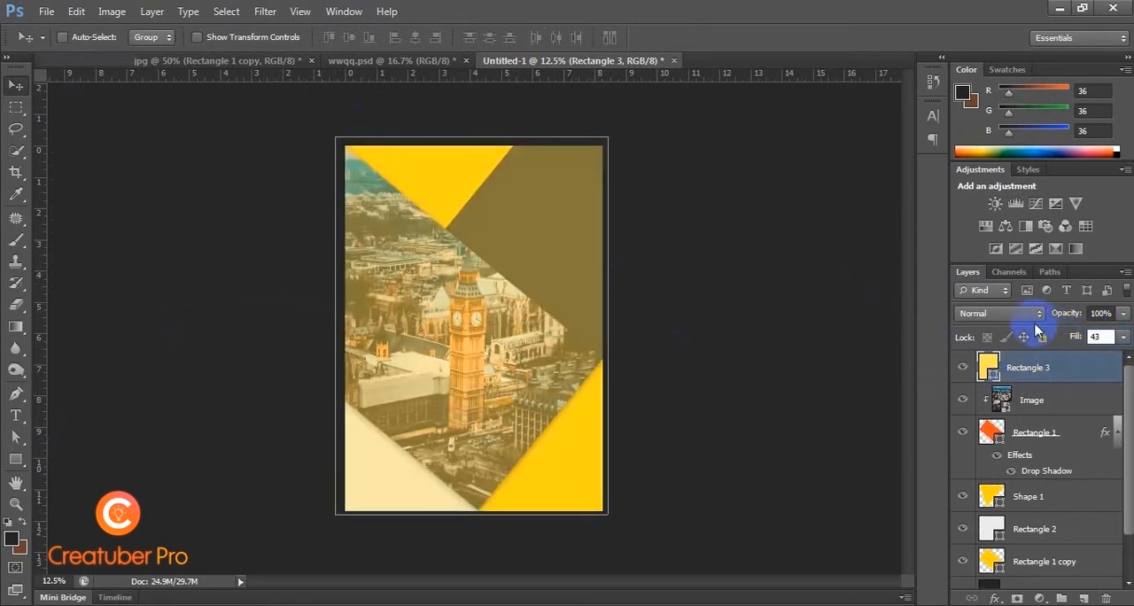
{"action": "left_click", "coordinate": [1030, 314]}
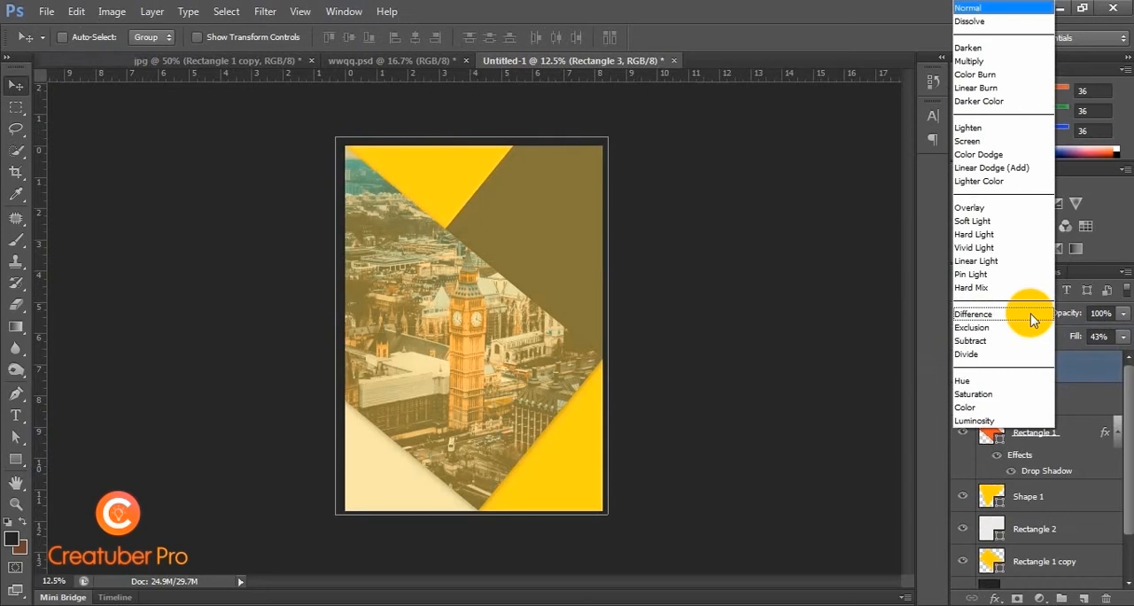
{"action": "left_click", "coordinate": [1003, 62]}
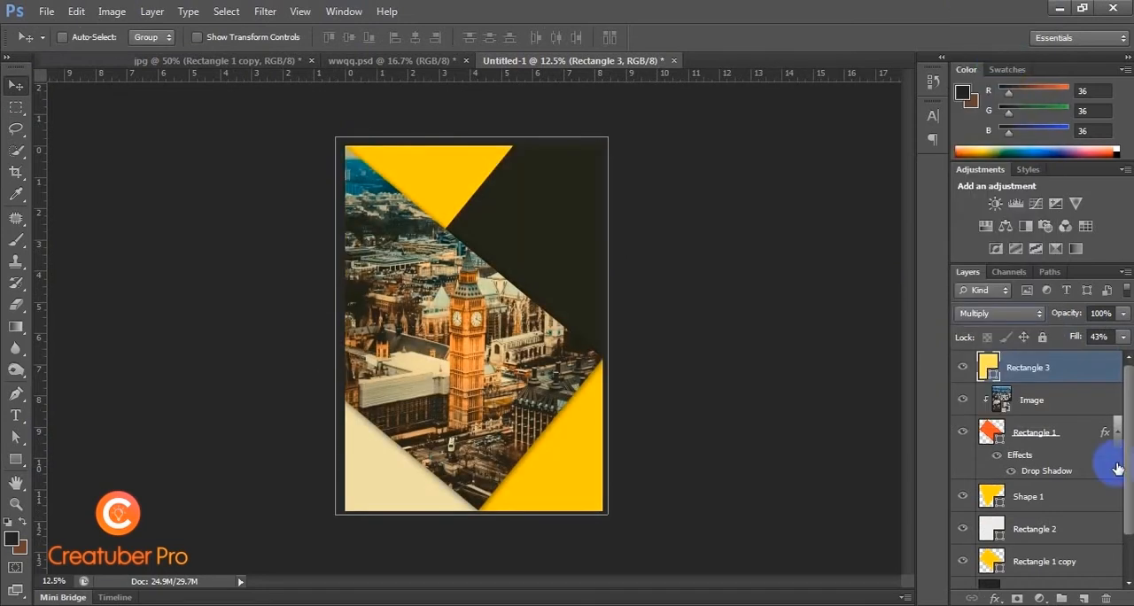
Step: Clip the light yellow rectangle to the orange rectangle along with the photo so it tints only the photo, and deselect it
{"action": "left_click", "coordinate": [1082, 383], "text": "alt"}
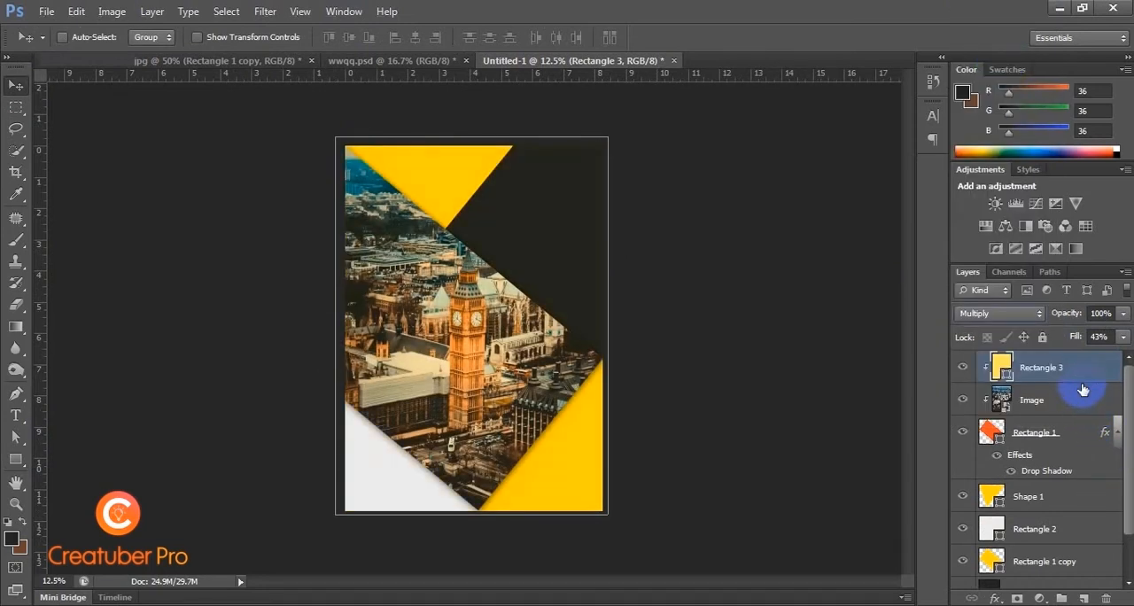
{"action": "left_click", "coordinate": [692, 286]}
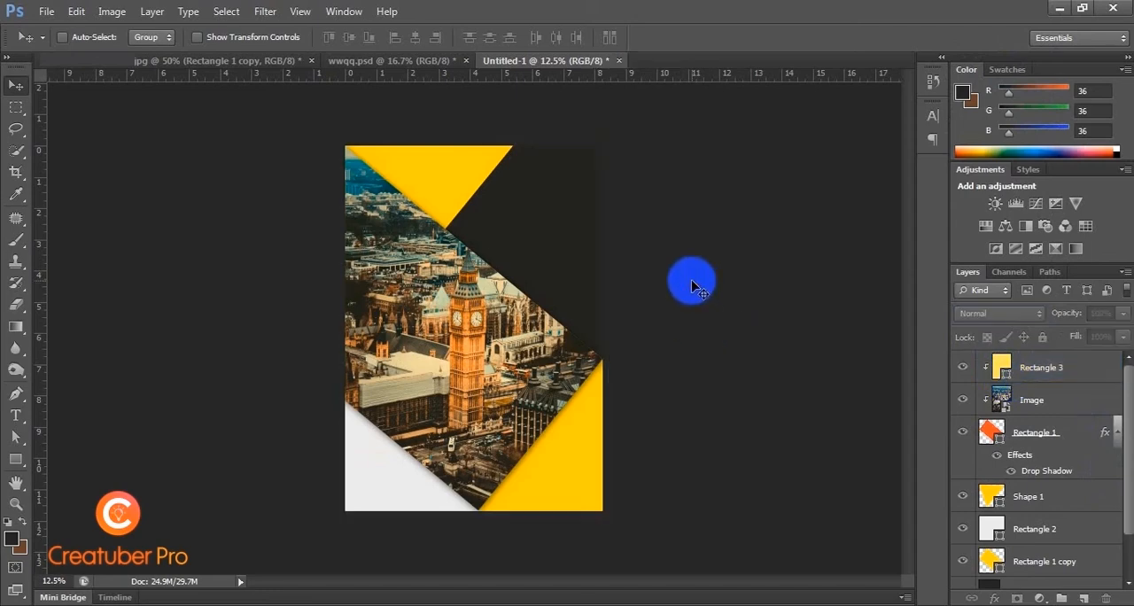
{"action": "key", "text": "ctrl+plus"}
{"action": "key", "text": "ctrl+plus"}
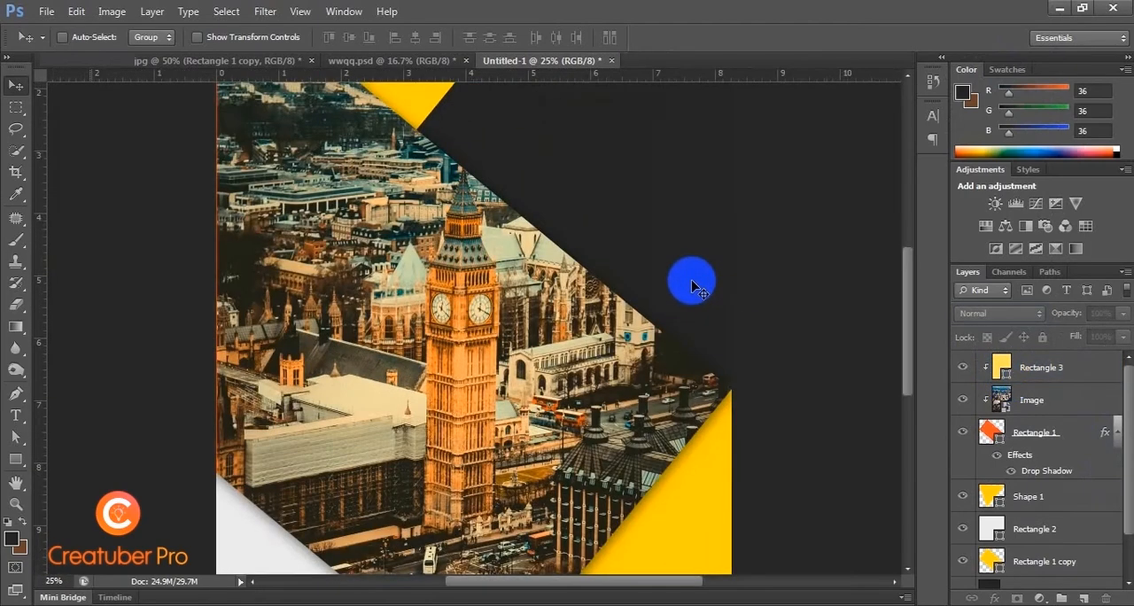
{"action": "left_click", "coordinate": [775, 279]}
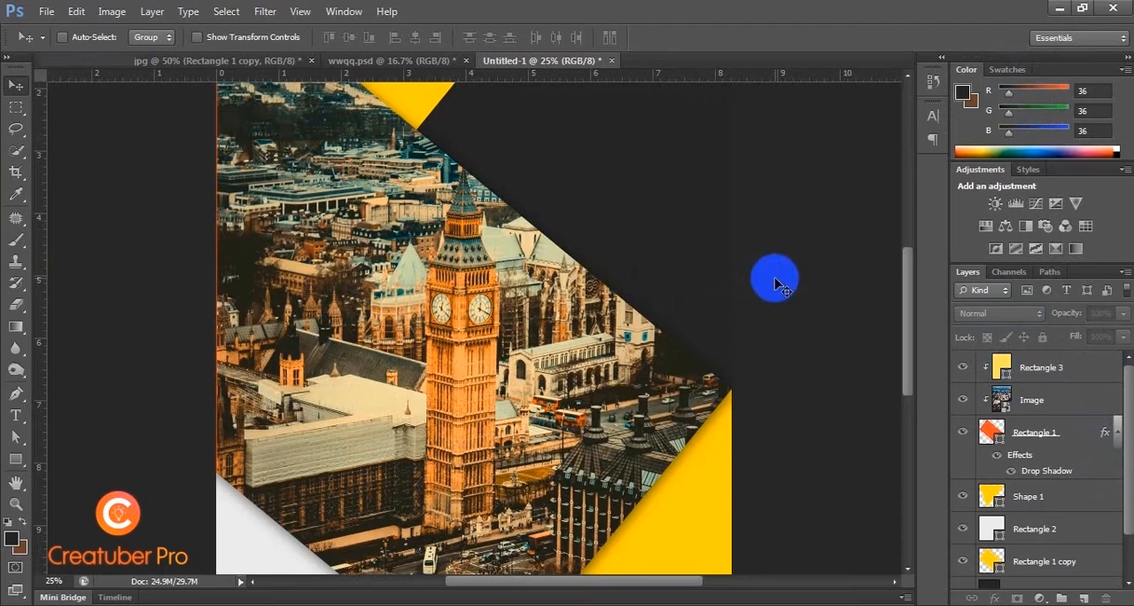
{"action": "key", "text": "ctrl+minus"}
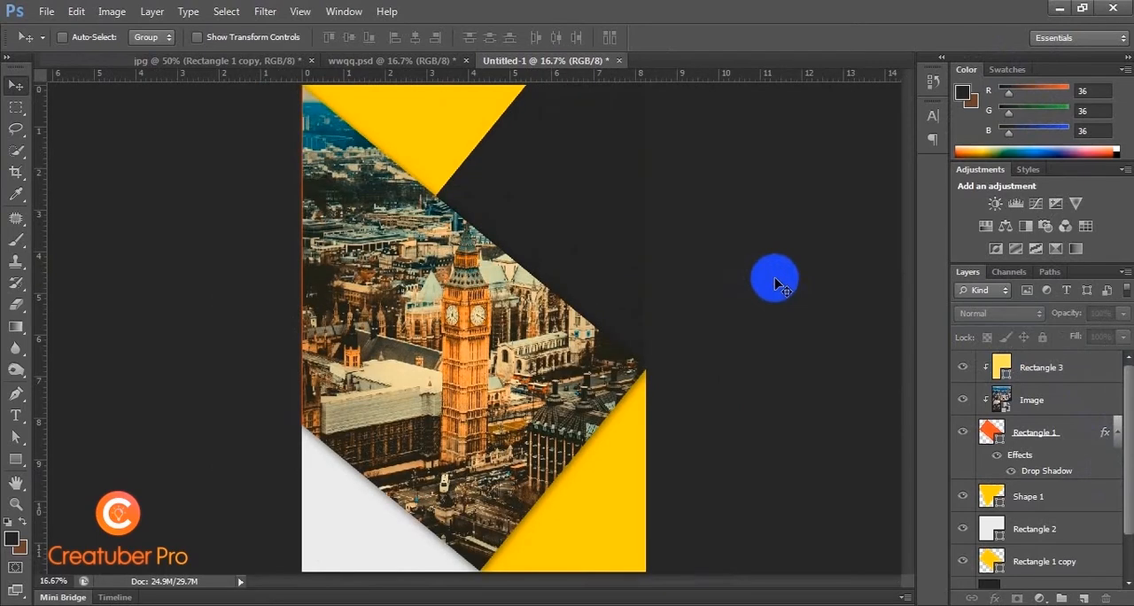
{"action": "key", "text": "ctrl+minus"}
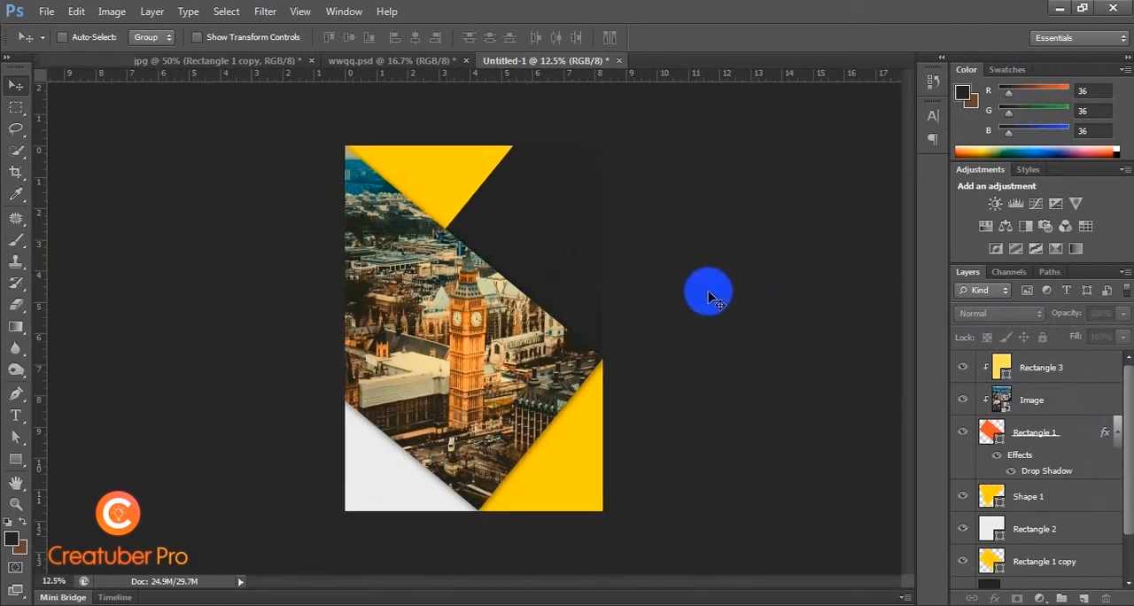
Step: Copy the LOGO, TEXT1, TEXT2 and TEXT3 layers together from wwqq.psd onto the Untitled-1 page, fit them over its shapes and deselect
{"action": "key", "text": "ctrl+plus"}
{"action": "key", "text": "ctrl+minus"}
{"action": "left_click", "coordinate": [418, 62]}
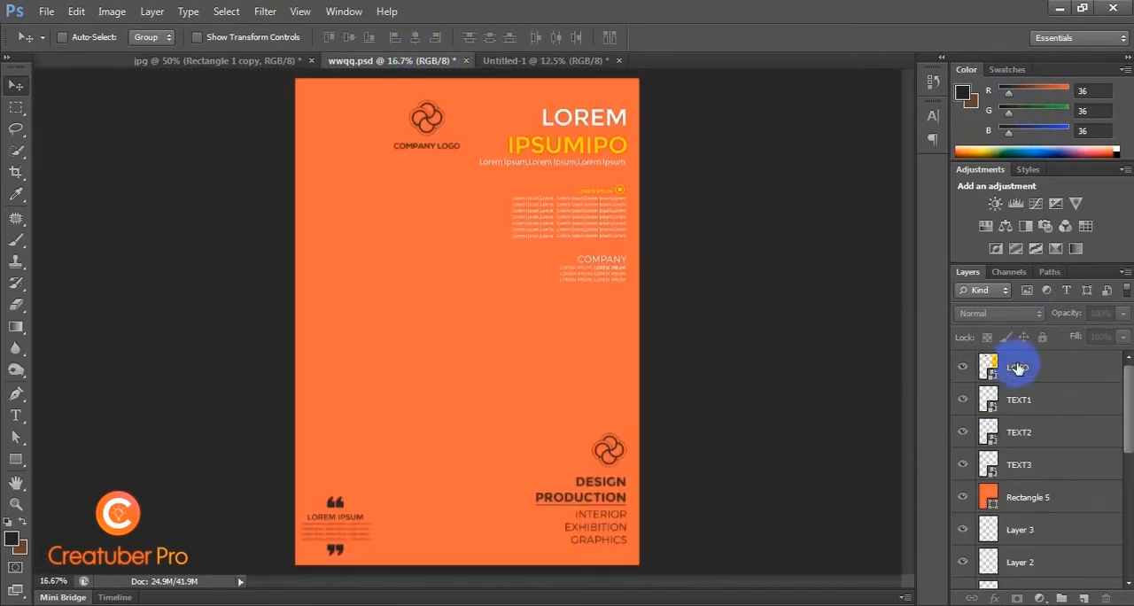
{"action": "left_click", "coordinate": [1016, 367]}
{"action": "left_click", "coordinate": [1023, 401], "text": "ctrl"}
{"action": "left_click", "coordinate": [1025, 432], "text": "ctrl"}
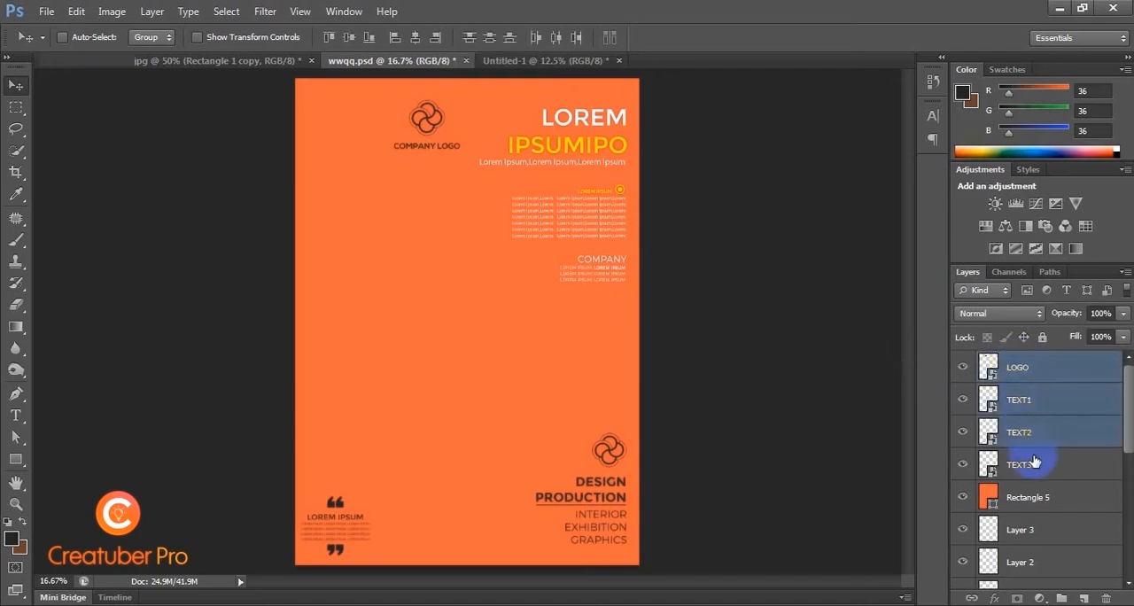
{"action": "left_click", "coordinate": [1018, 464], "text": "ctrl"}
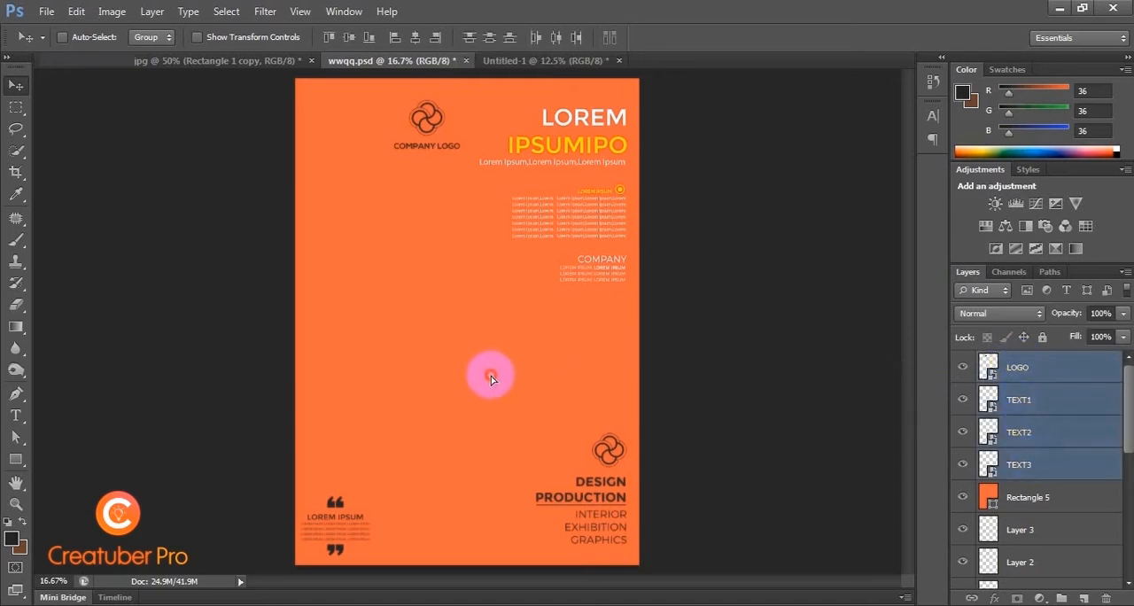
{"action": "left_click_drag", "start_coordinate": [491, 379], "coordinate": [558, 261]}
{"action": "left_click", "coordinate": [733, 328]}
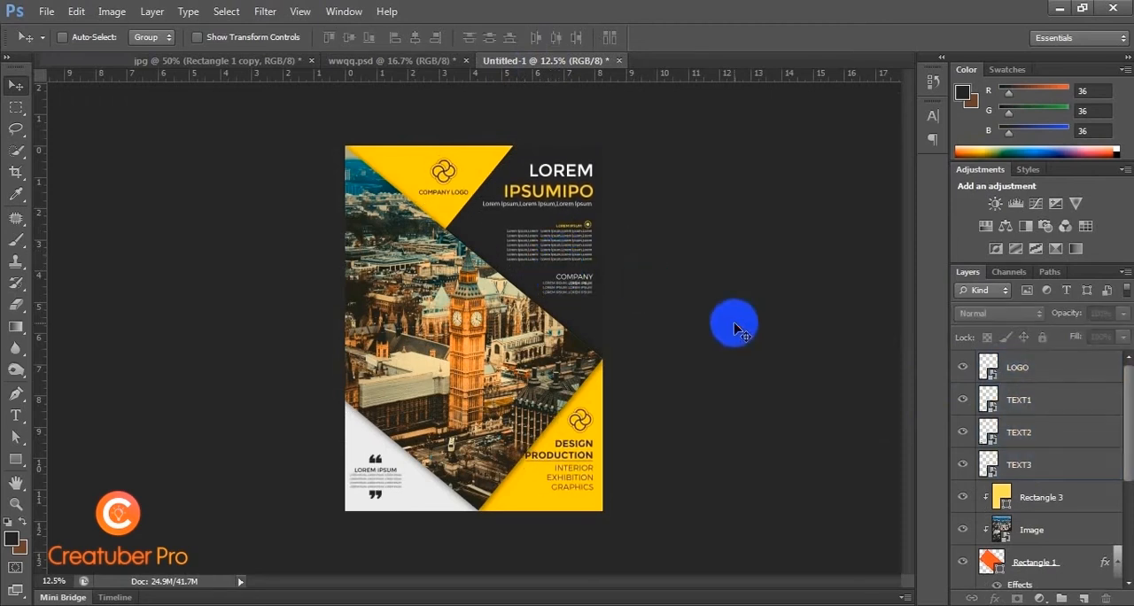
Step: Shift the company logo slightly left within the upper yellow triangle and nudge the TEXT3 headline block slightly left on the dark area
{"action": "left_click", "coordinate": [441, 193], "text": "ctrl"}
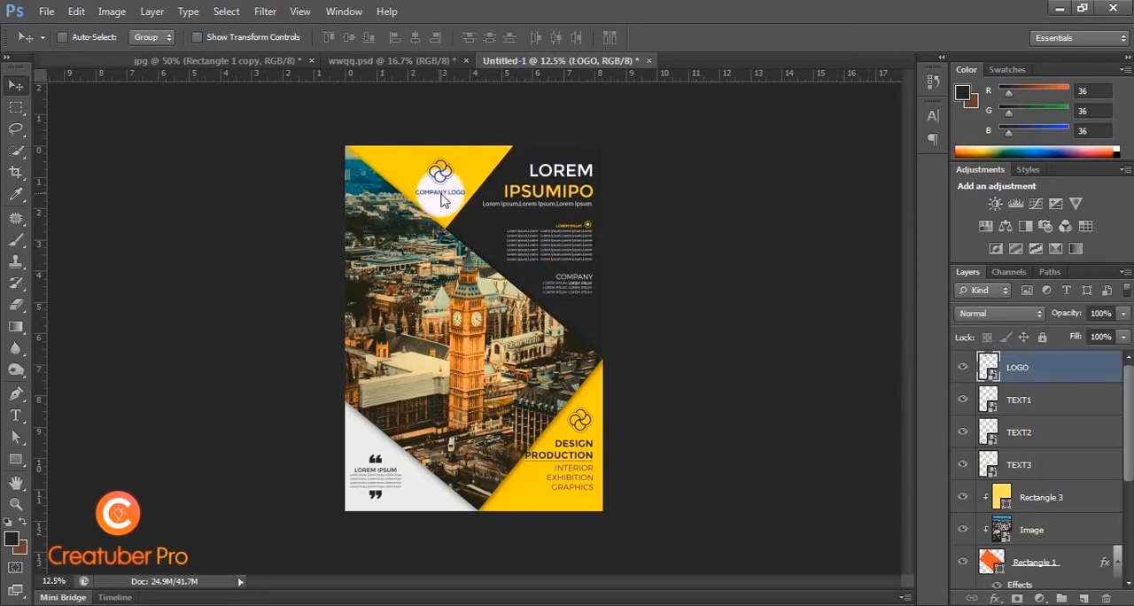
{"action": "left_click_drag", "start_coordinate": [441, 193], "coordinate": [440, 193]}
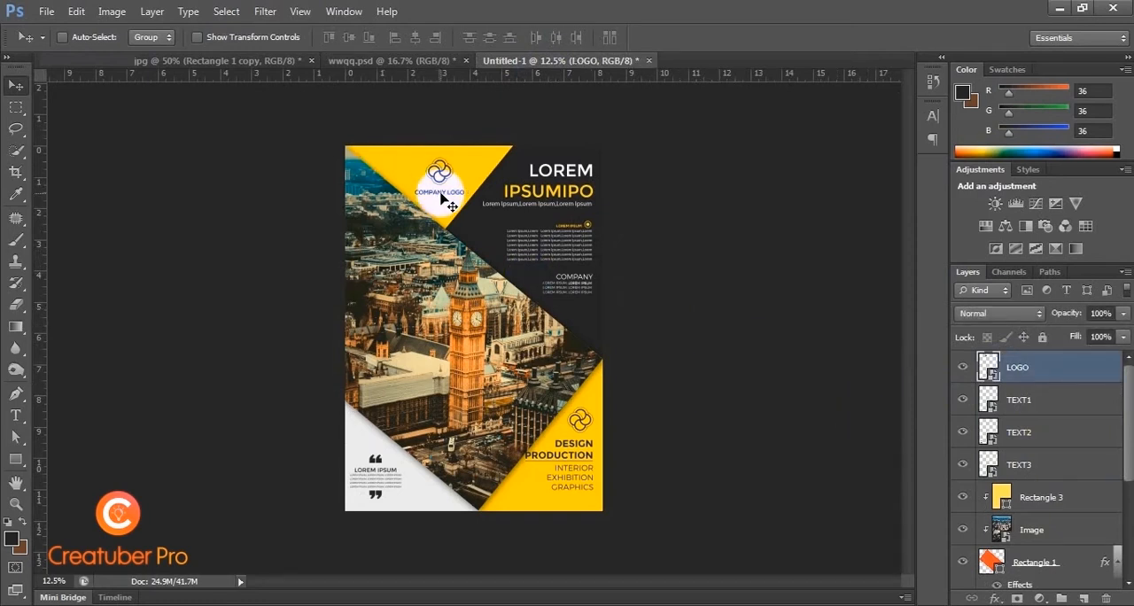
{"action": "left_click", "coordinate": [571, 182], "text": "ctrl"}
{"action": "key", "text": "shift+Down"}
{"action": "key", "text": "shift+Down"}
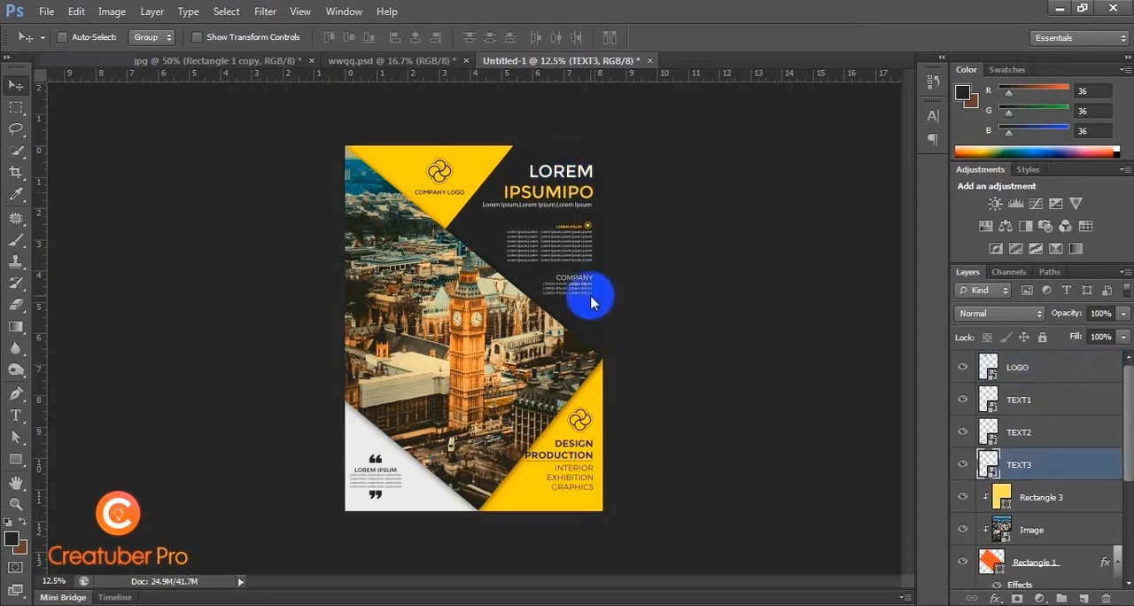
{"action": "key", "text": "shift+Left"}
{"action": "key", "text": "shift+Left"}
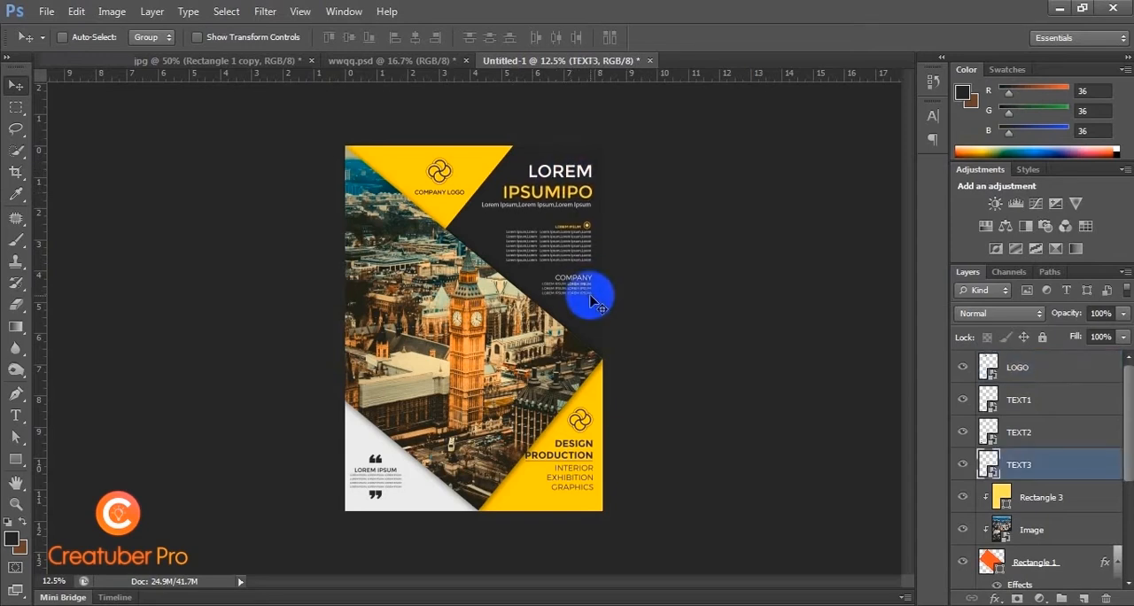
{"action": "key", "text": "shift+Up"}
{"action": "key", "text": "shift+Up"}
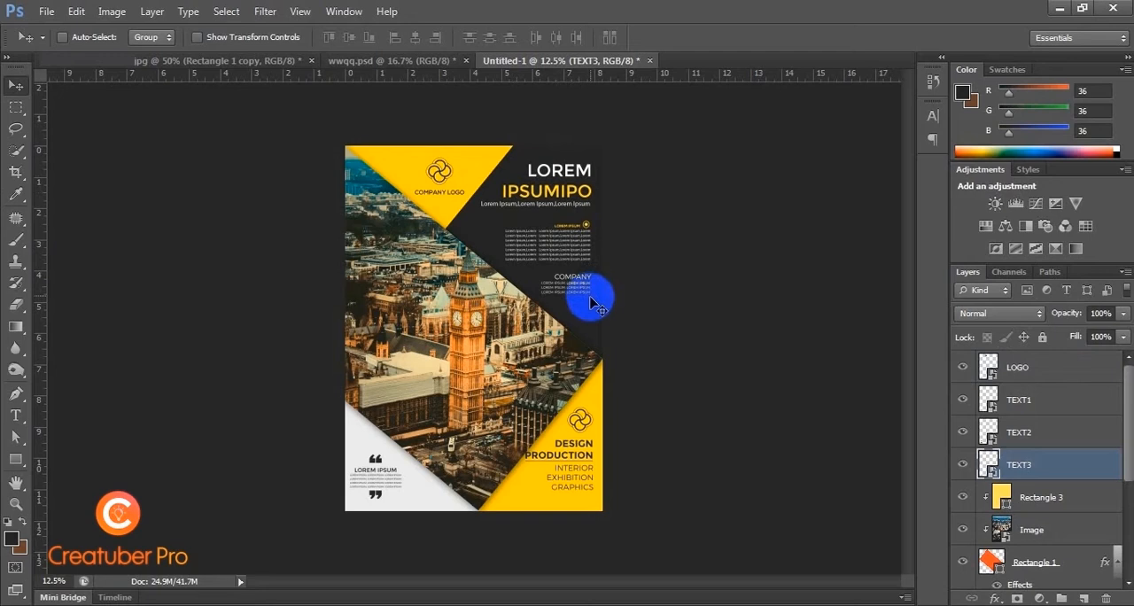
Step: Nudge the TEXT1 block with the Design Production text and small logo down within the lower yellow corner, keeping its horizontal position
{"action": "left_click", "coordinate": [583, 448], "text": "ctrl"}
{"action": "key", "text": "shift+Down"}
{"action": "key", "text": "shift+Down"}
{"action": "key", "text": "shift+Down"}
{"action": "key", "text": "shift+Down"}
{"action": "key", "text": "shift+Down"}
{"action": "key", "text": "shift+Down"}
{"action": "key", "text": "shift+Down"}
{"action": "key", "text": "shift+Down"}
{"action": "key", "text": "shift+Down"}
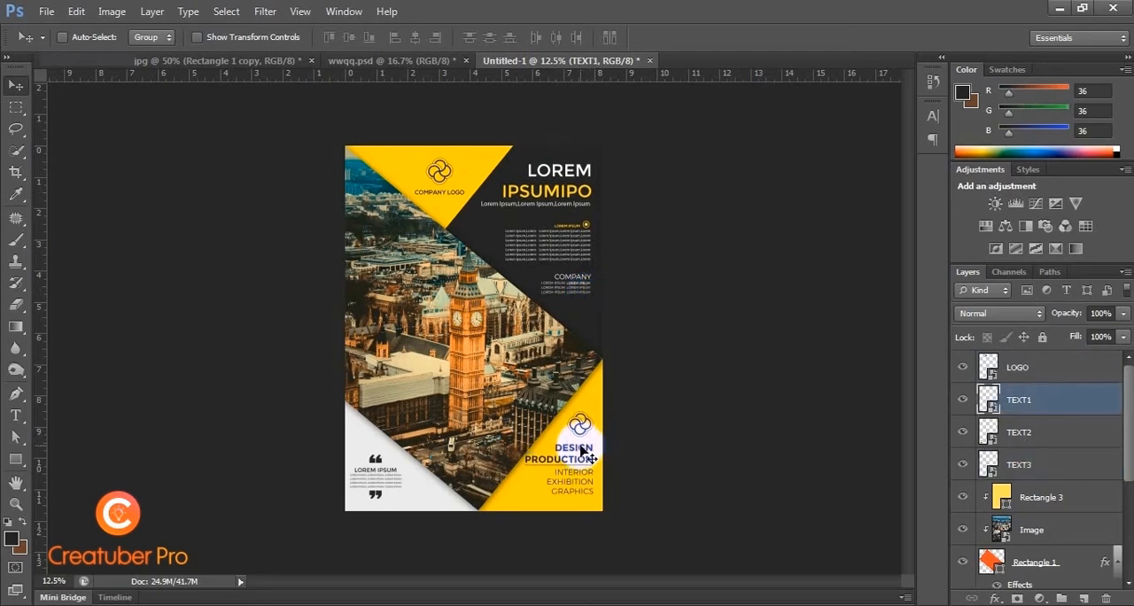
{"action": "key", "text": "shift+Down"}
{"action": "key", "text": "shift+Down"}
{"action": "key", "text": "shift+Right"}
{"action": "key", "text": "shift+Right"}
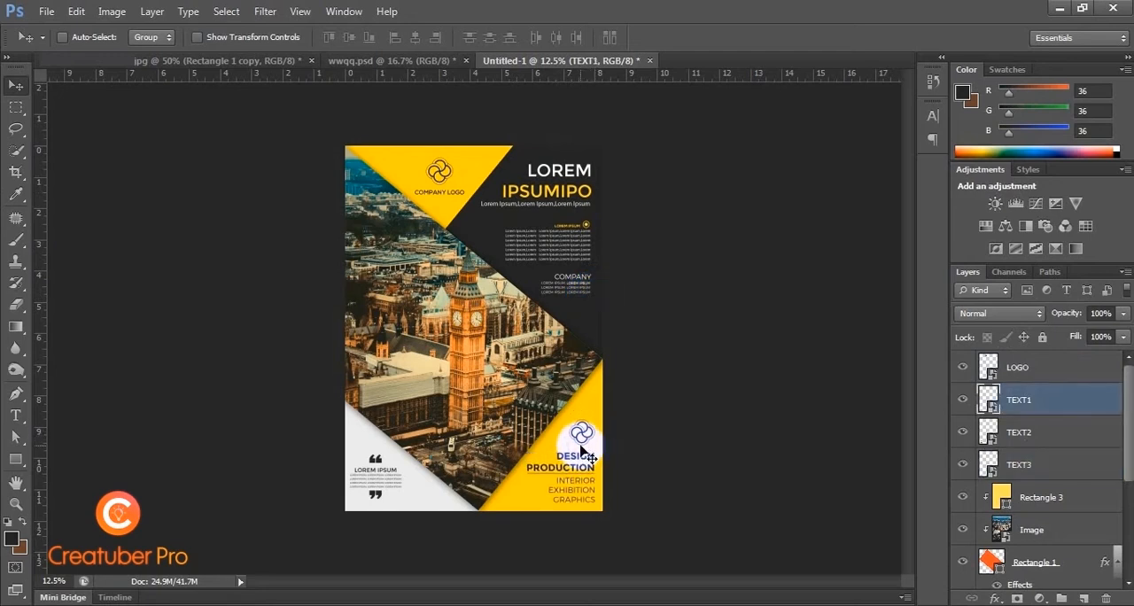
{"action": "key", "text": "shift+Left"}
{"action": "key", "text": "shift+Left"}
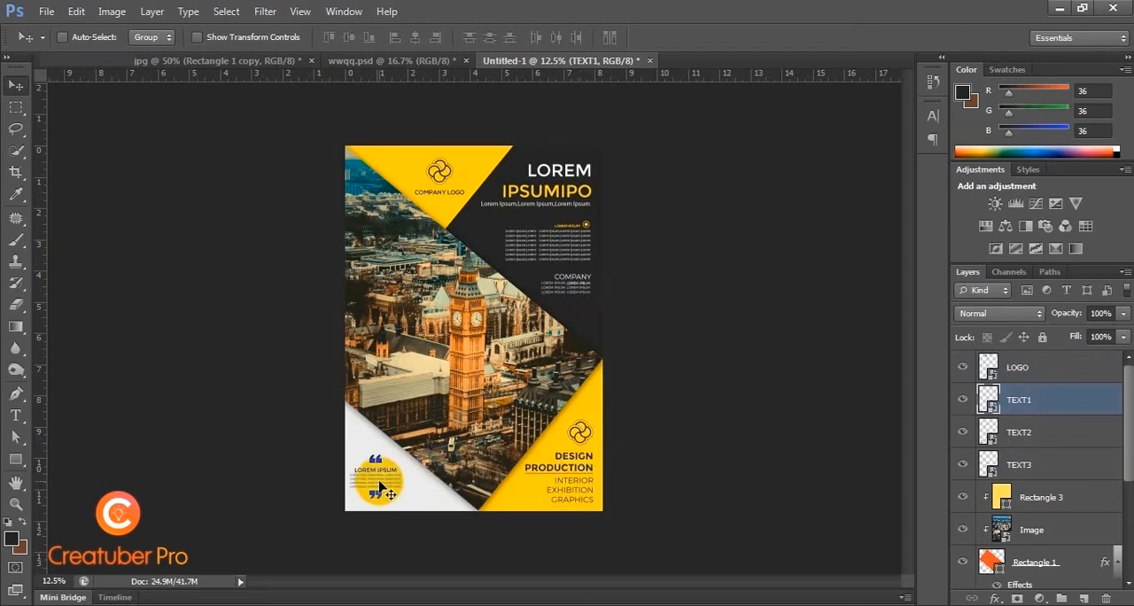
Step: Reposition the TEXT2 quote block in the light grey corner and scale it up slightly with Free Transform
{"action": "key", "text": "ctrl+plus"}
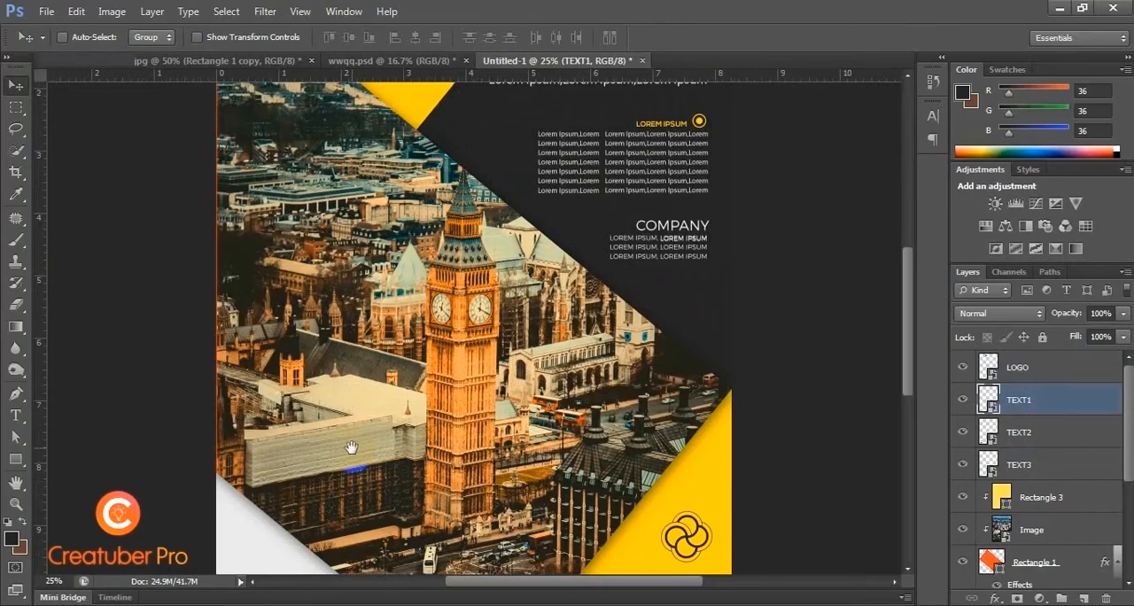
{"action": "scroll", "coordinate": [372, 443], "scroll_direction": "down", "scroll_amount": 5}
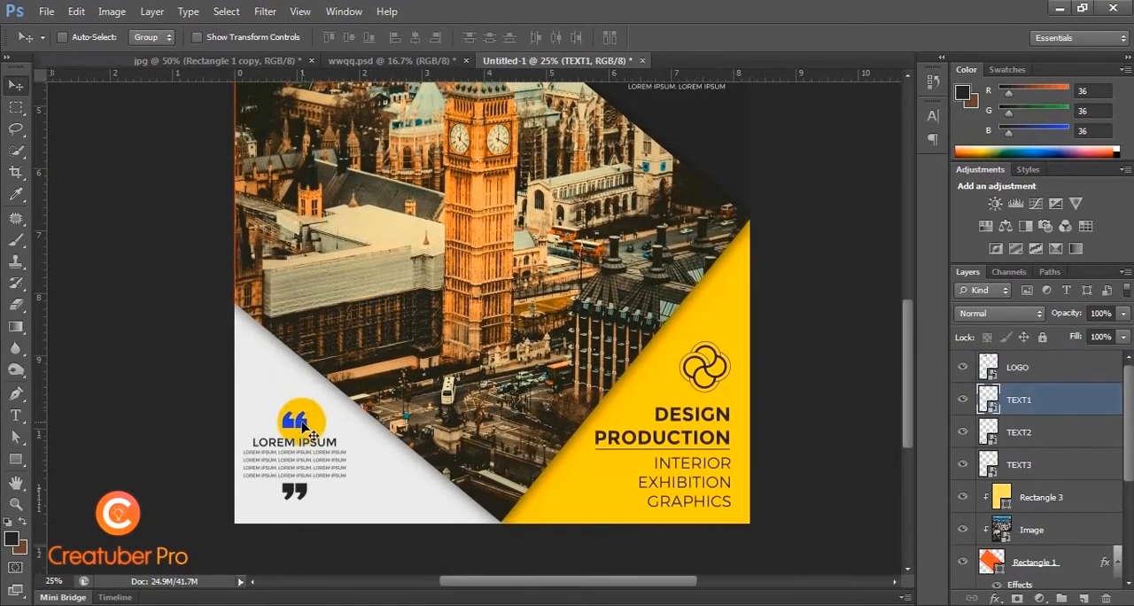
{"action": "left_click", "coordinate": [305, 427], "text": "ctrl"}
{"action": "left_click_drag", "start_coordinate": [302, 428], "coordinate": [356, 406]}
{"action": "key", "text": "ctrl+t"}
{"action": "left_click_drag", "start_coordinate": [334, 447], "coordinate": [338, 450]}
{"action": "key", "text": "Return"}
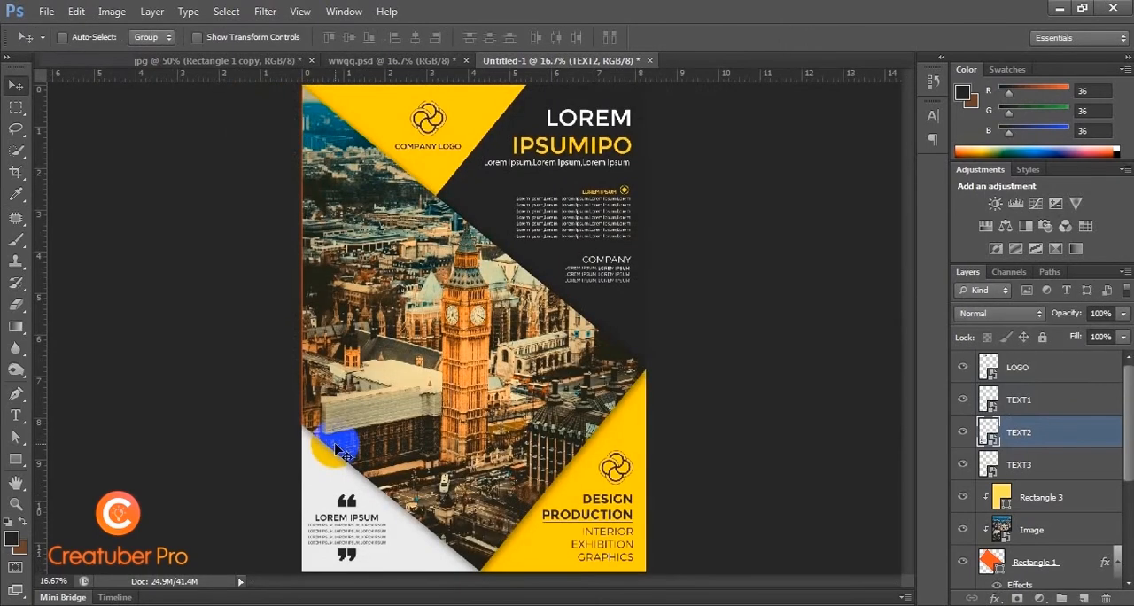
Step: Examine the flyer's photo, text blocks and shape edges up close and as a whole page
{"action": "key", "text": "ctrl+minus"}
{"action": "key", "text": "ctrl+plus"}
{"action": "key", "text": "ctrl+plus"}
{"action": "key", "text": "ctrl+plus"}
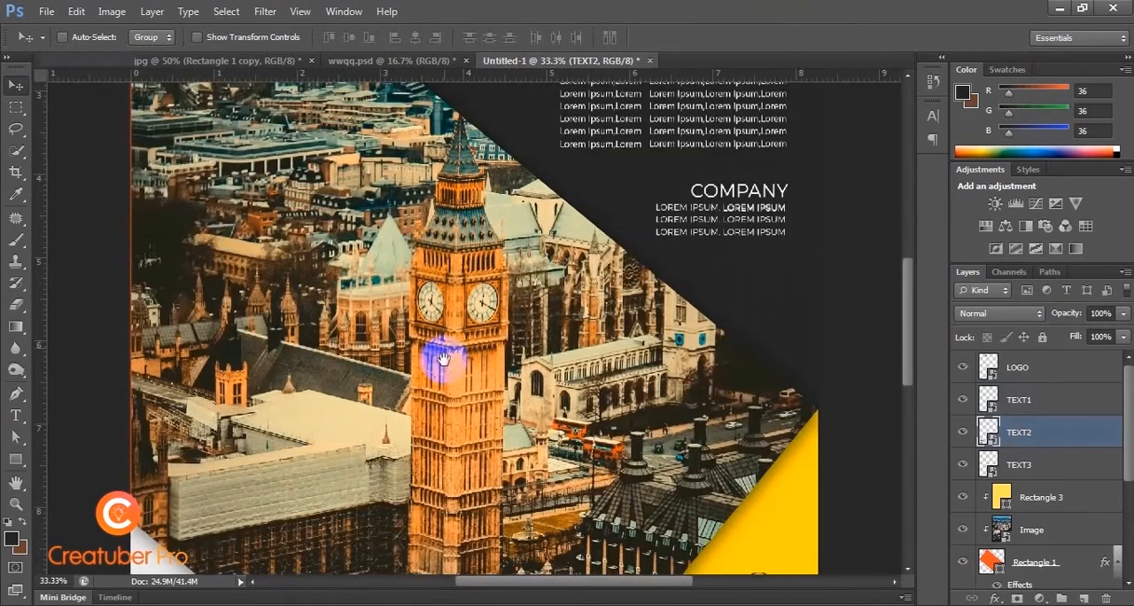
{"action": "left_click_drag", "start_coordinate": [479, 294], "coordinate": [458, 362]}
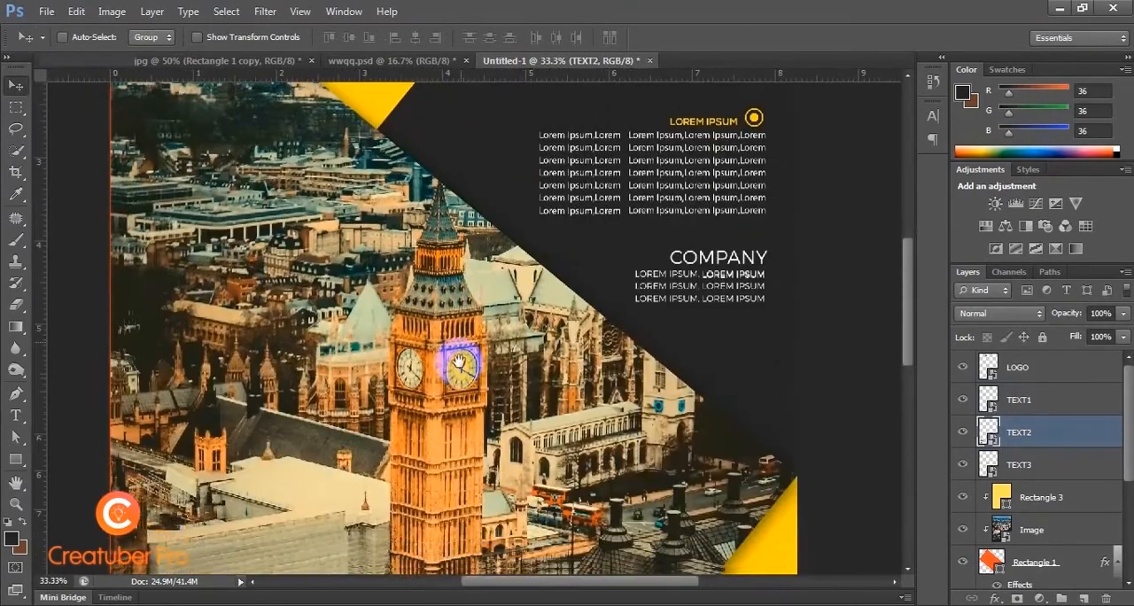
{"action": "left_click_drag", "start_coordinate": [458, 425], "coordinate": [478, 274]}
{"action": "key", "text": "ctrl+minus"}
{"action": "key", "text": "ctrl+minus"}
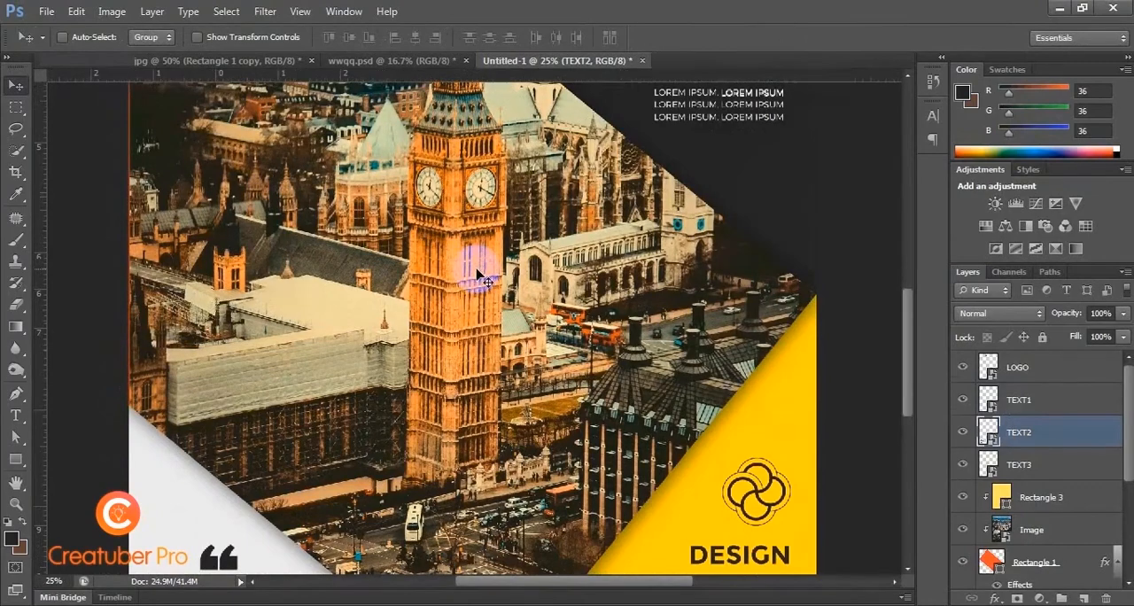
{"action": "key", "text": "ctrl+minus"}
Step: Save the flyer as a JPEG named Flyer Design in the Research questions folder, accepting the JPEG options at maximum quality
{"action": "key", "text": "ctrl+s"}
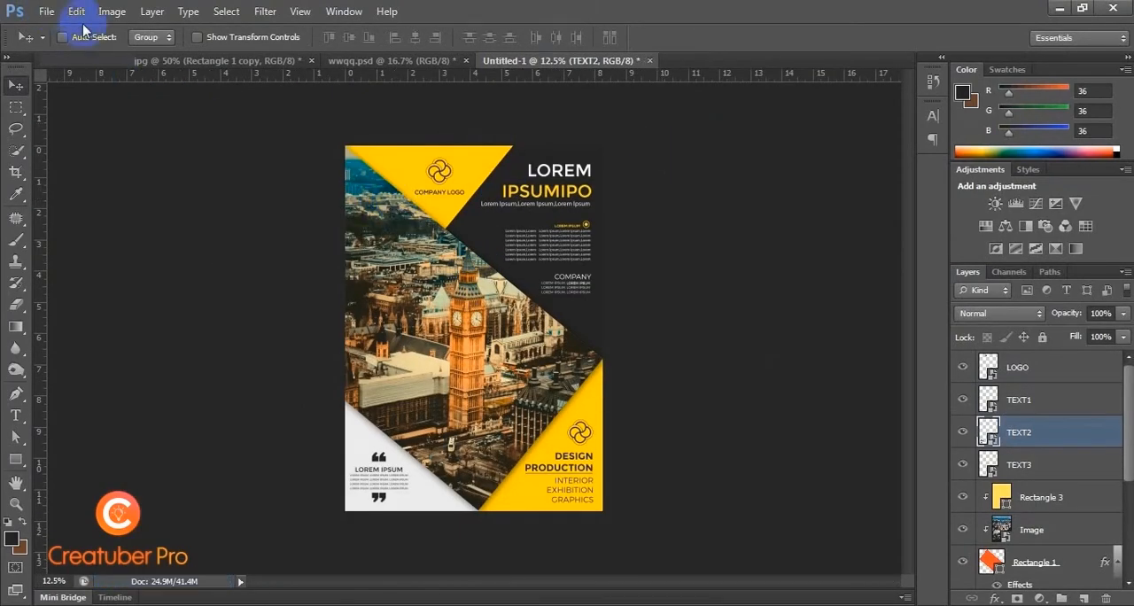
{"action": "left_click", "coordinate": [46, 13]}
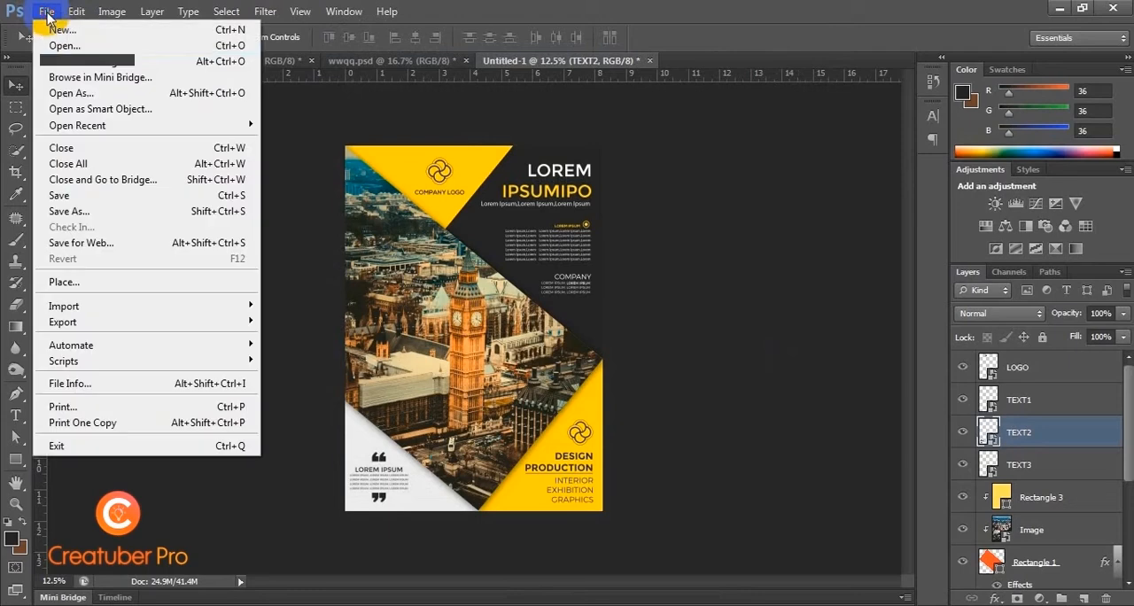
{"action": "left_click", "coordinate": [114, 212]}
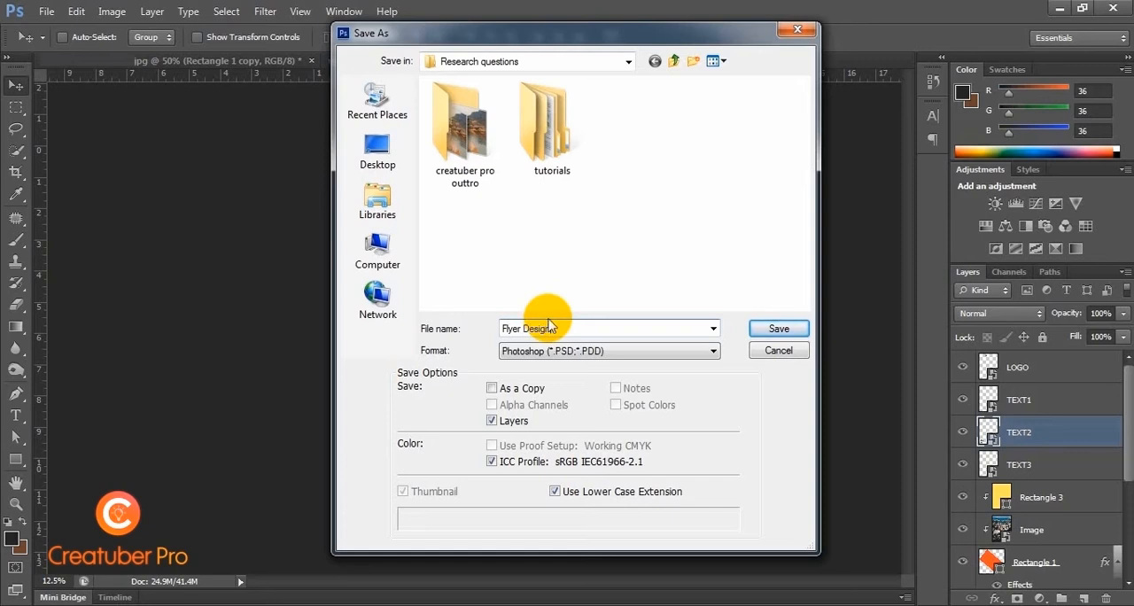
{"action": "left_click", "coordinate": [579, 352]}
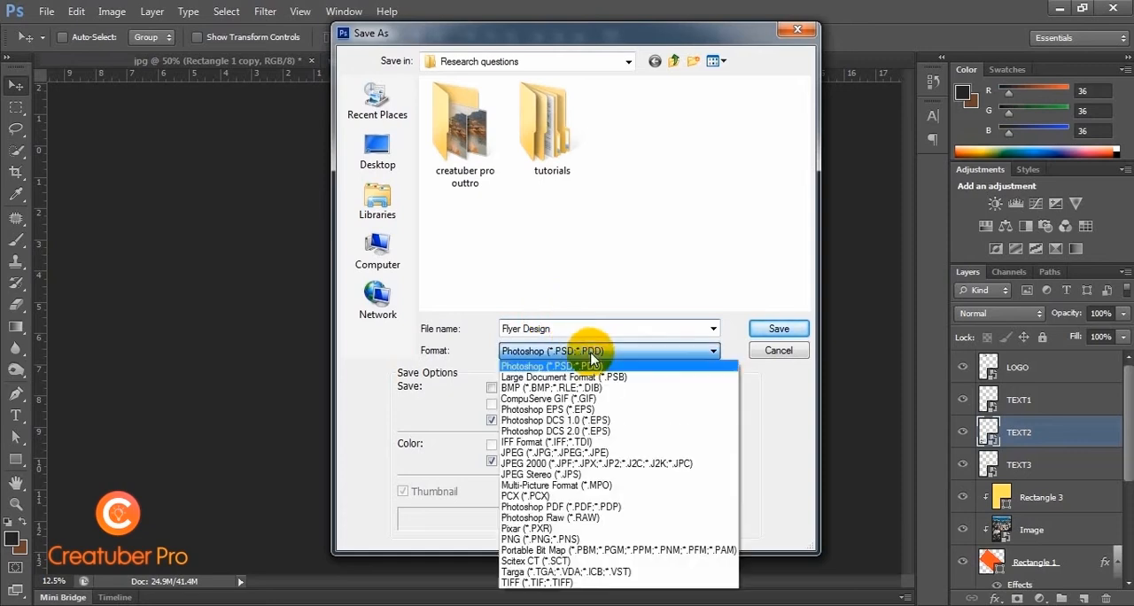
{"action": "left_click", "coordinate": [567, 453]}
{"action": "left_click", "coordinate": [759, 326]}
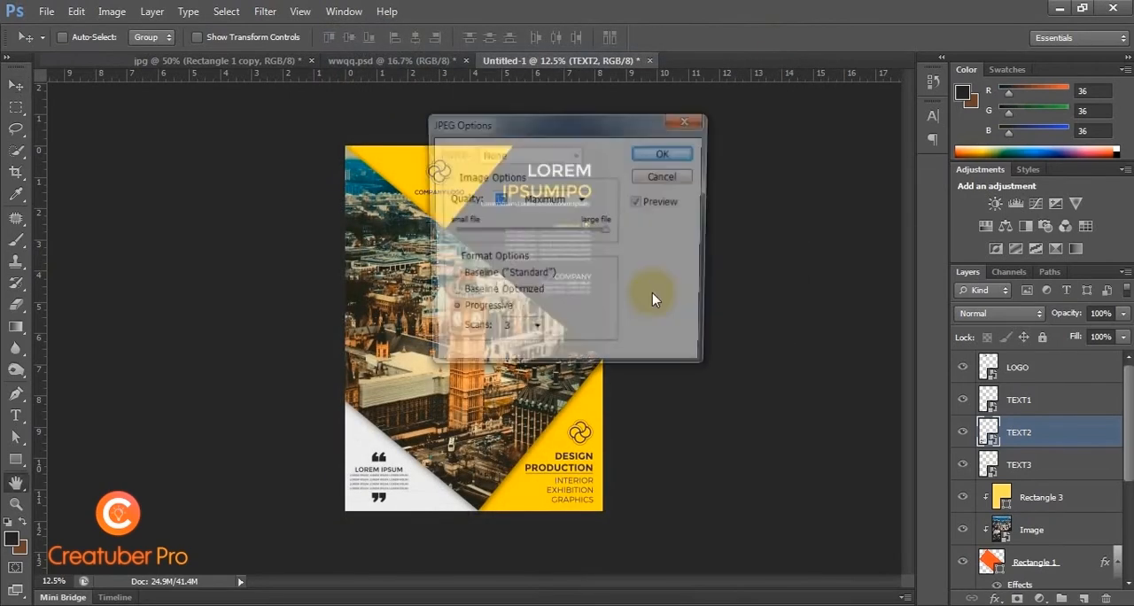
{"action": "left_click", "coordinate": [673, 153]}
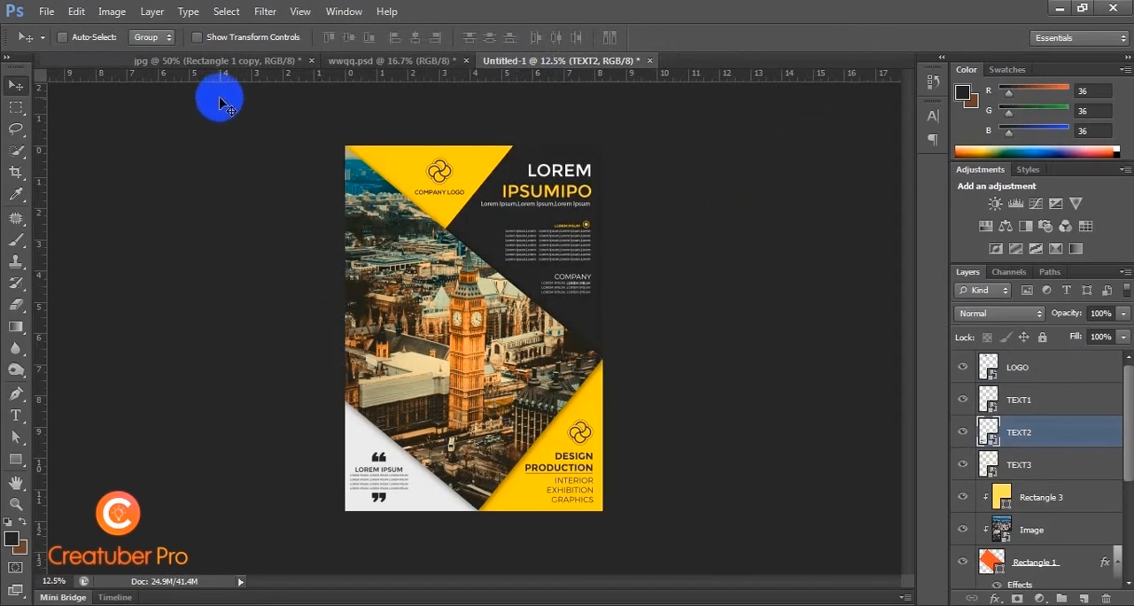
Step: Open the contents of the Rectangle 1 copy smart object in the mockup document and hide its dark Rectangle 1 layer
{"action": "left_click", "coordinate": [235, 62]}
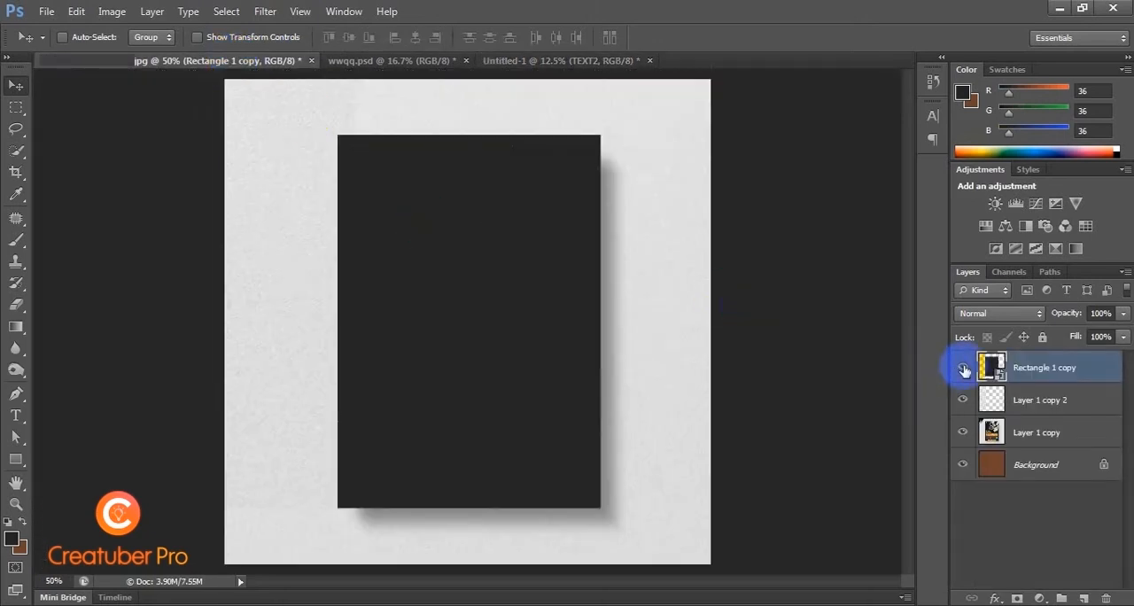
{"action": "double_click", "coordinate": [998, 374]}
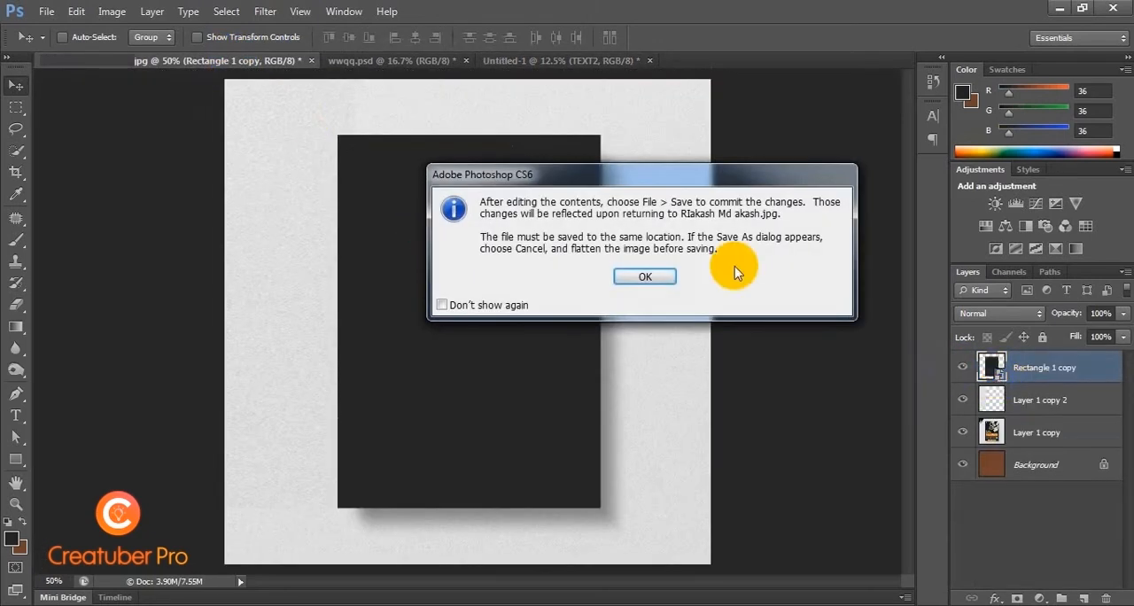
{"action": "left_click", "coordinate": [665, 274]}
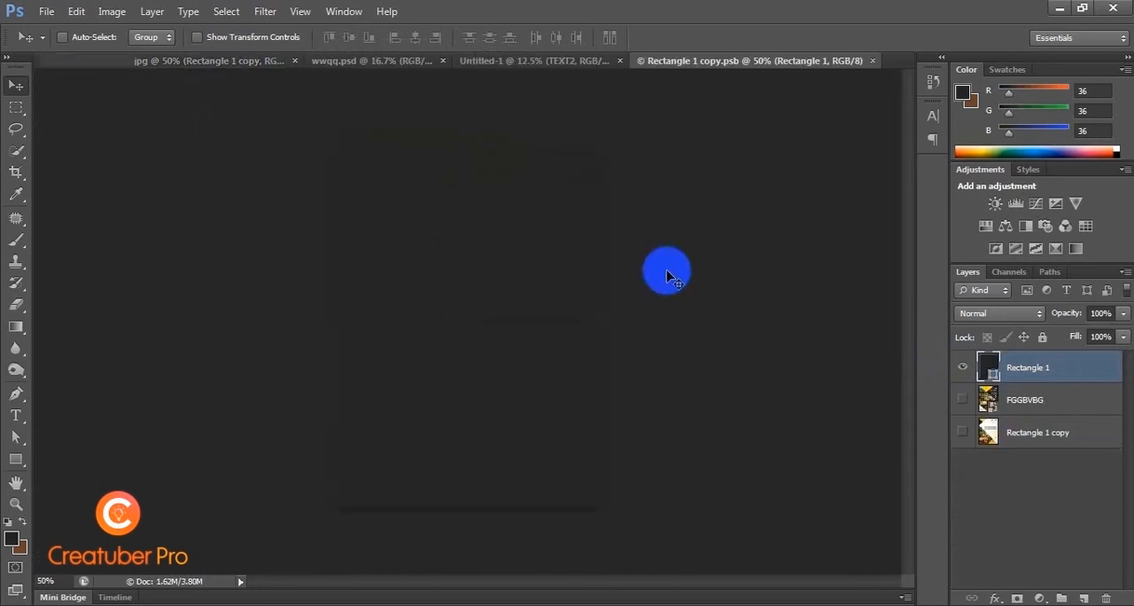
{"action": "left_click", "coordinate": [967, 370]}
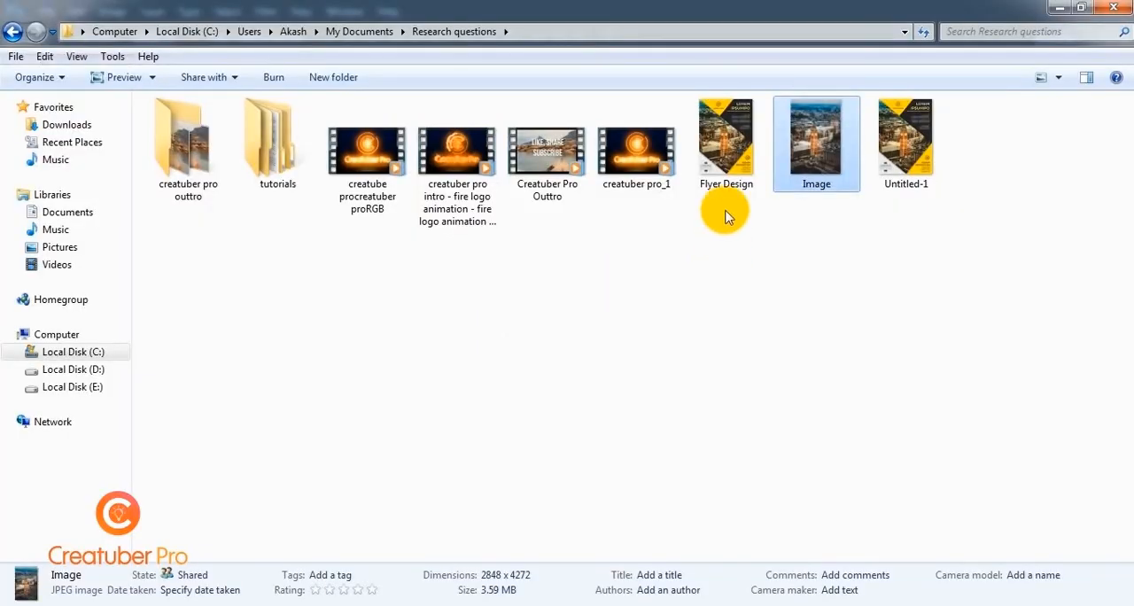
Step: Place the Flyer Design image from the Research questions folder into the smart object and scale it to about 107% to cover the canvas
{"action": "left_click", "coordinate": [723, 159]}
{"action": "left_click_drag", "start_coordinate": [714, 165], "coordinate": [461, 353]}
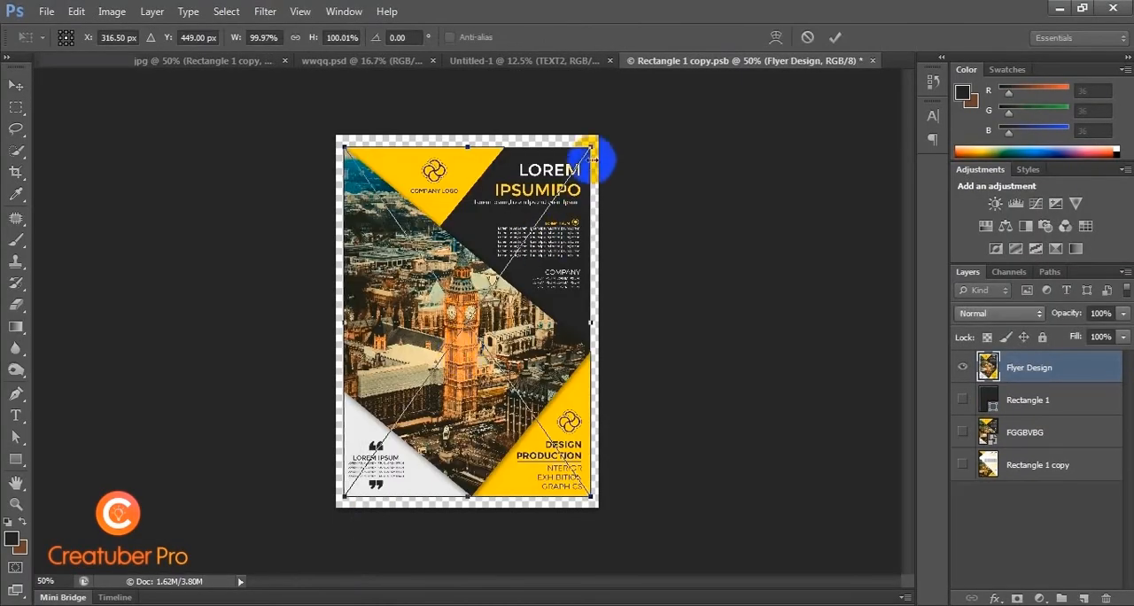
{"action": "left_click_drag", "start_coordinate": [593, 138], "coordinate": [601, 130]}
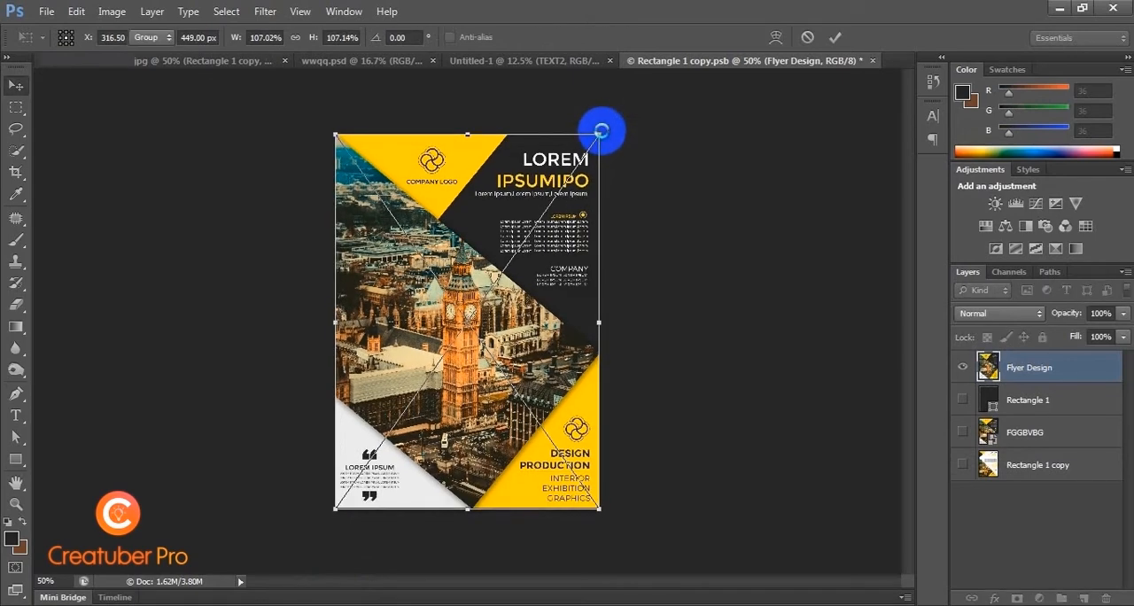
{"action": "key", "text": "Return"}
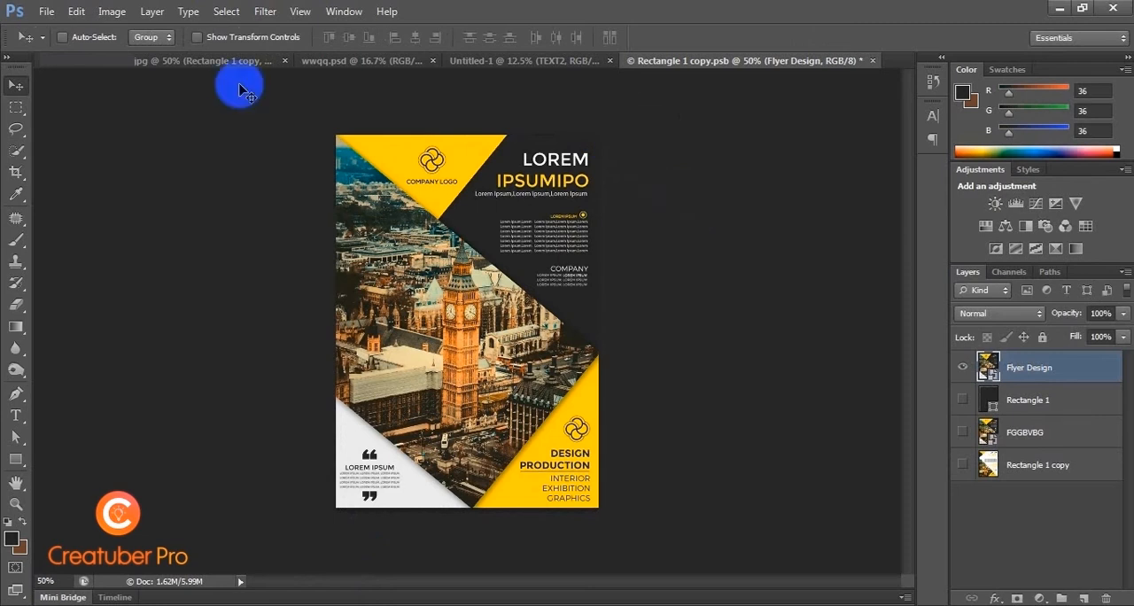
Step: Save the smart object's contents and close its document to update the mockup
{"action": "left_click", "coordinate": [45, 11]}
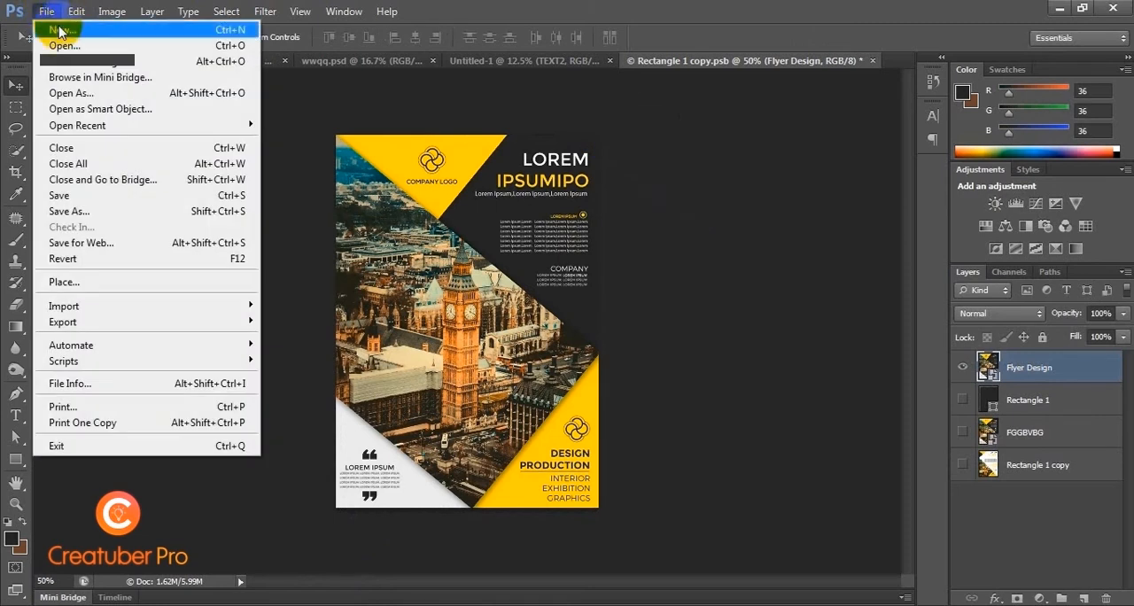
{"action": "left_click", "coordinate": [95, 194]}
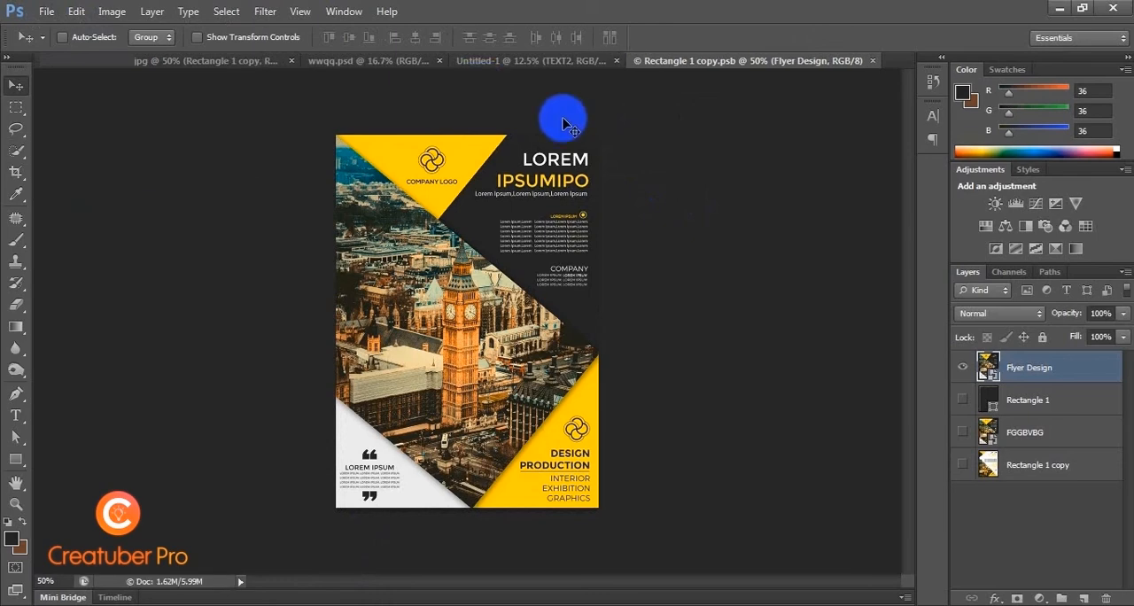
{"action": "left_click", "coordinate": [873, 62]}
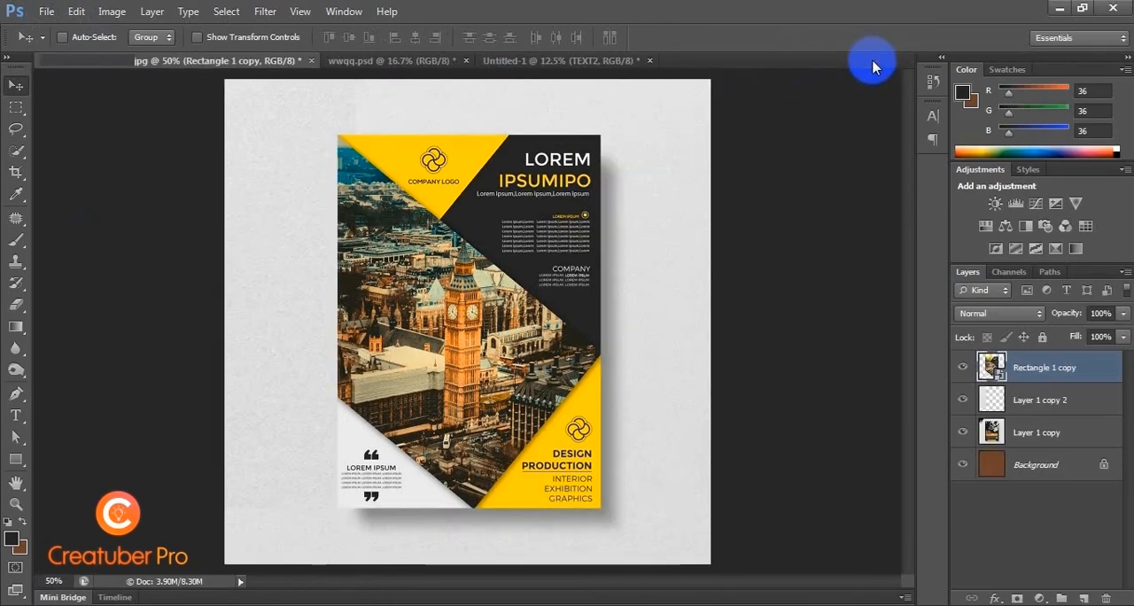
Step: Inspect the flyer on the paper mockup up close and as a whole
{"action": "key", "text": "ctrl+plus"}
{"action": "key", "text": "ctrl+plus"}
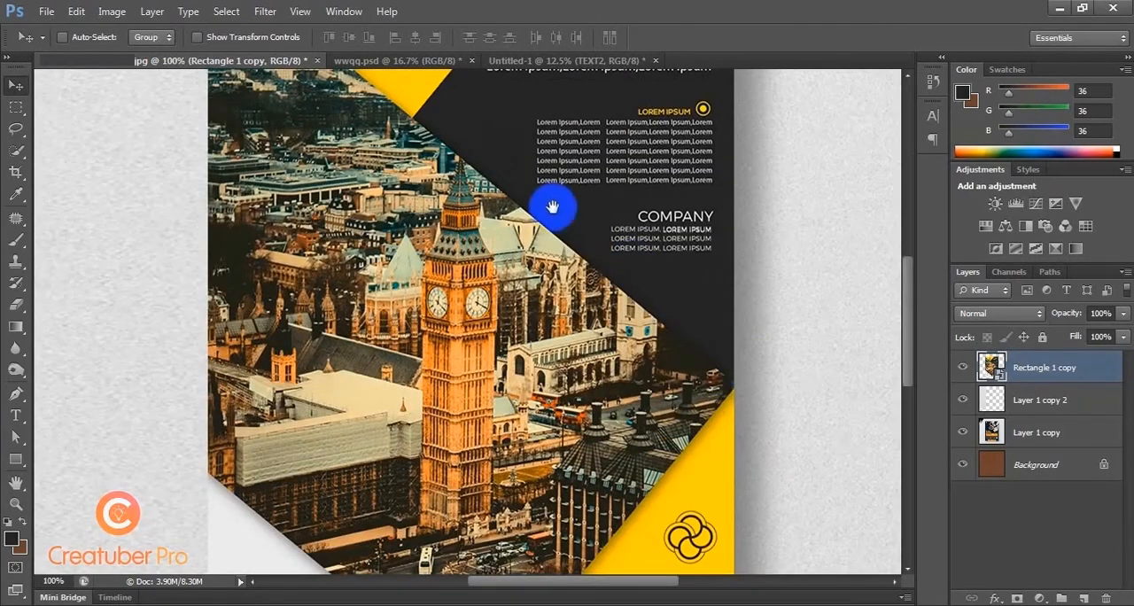
{"action": "left_click_drag", "start_coordinate": [551, 206], "coordinate": [574, 76]}
{"action": "left_click_drag", "start_coordinate": [559, 351], "coordinate": [560, 337]}
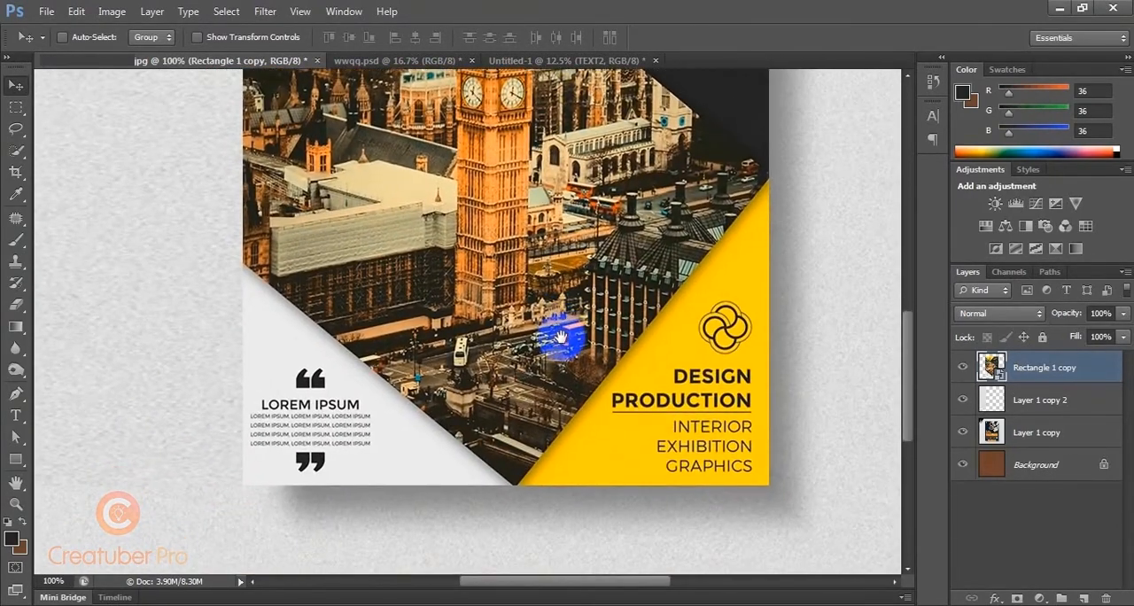
{"action": "scroll", "coordinate": [562, 338], "scroll_direction": "down", "scroll_amount": 3}
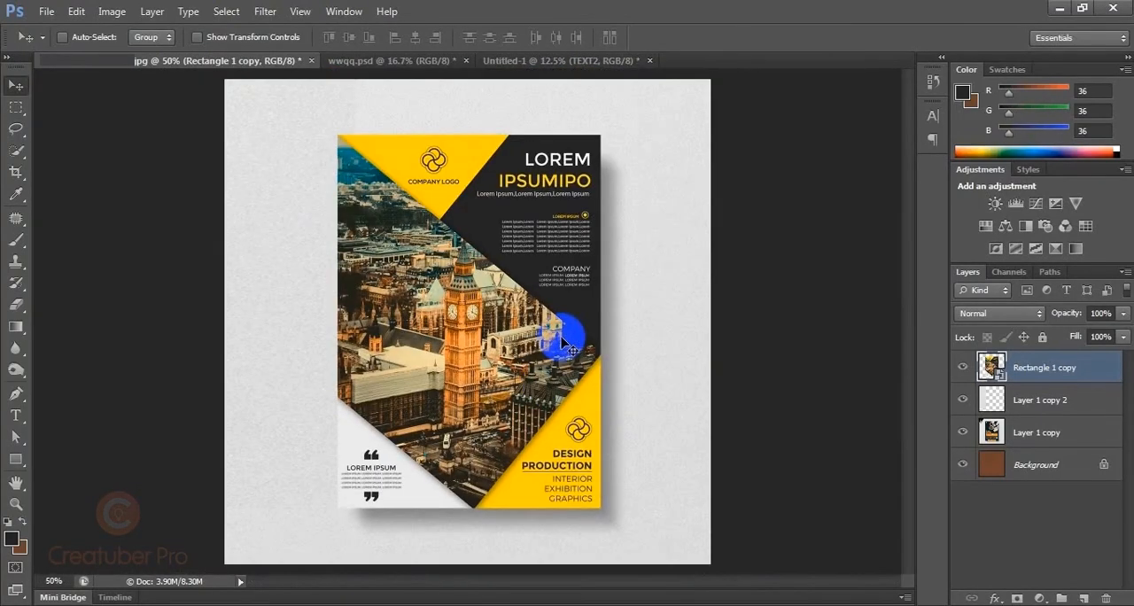
{"action": "scroll", "coordinate": [562, 338], "scroll_direction": "up", "scroll_amount": 1}
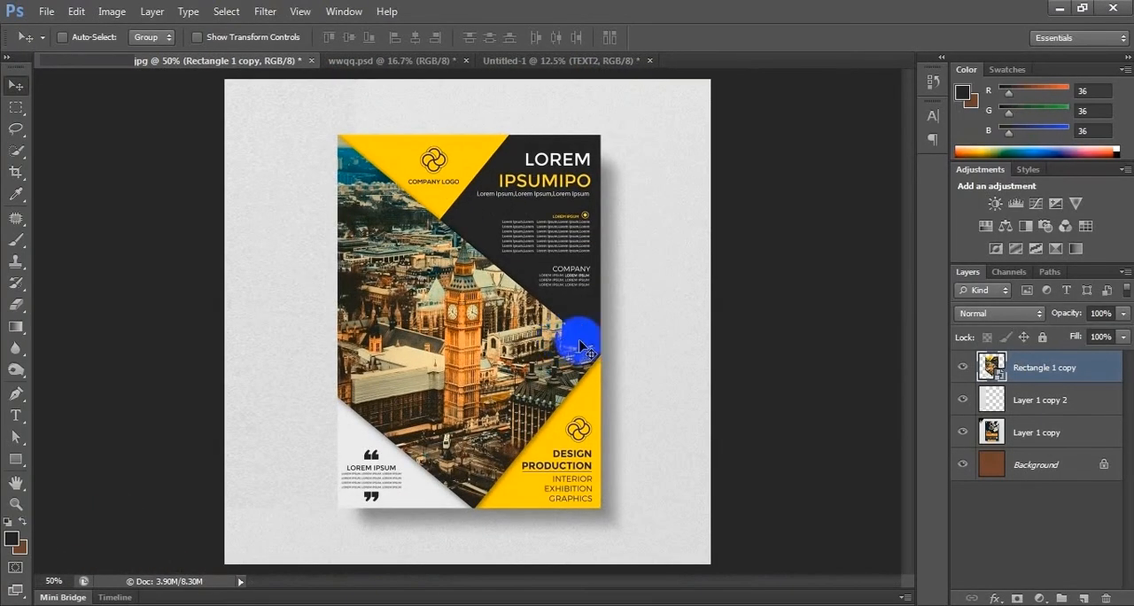
{"action": "scroll", "coordinate": [709, 419], "scroll_direction": "down", "scroll_amount": 1}
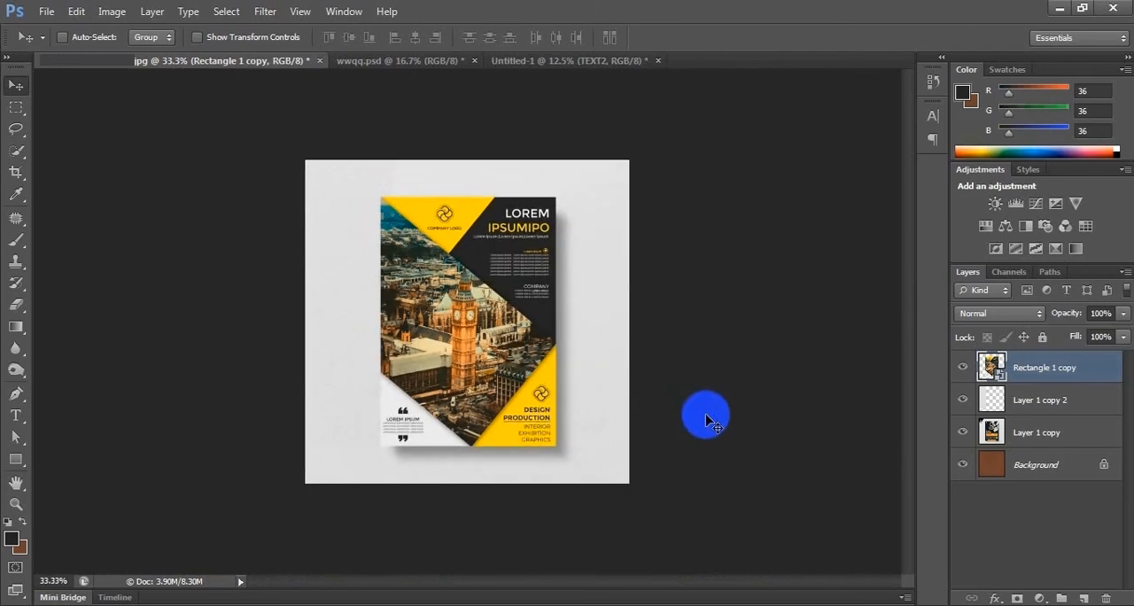
{"action": "scroll", "coordinate": [708, 420], "scroll_direction": "up", "scroll_amount": 1}
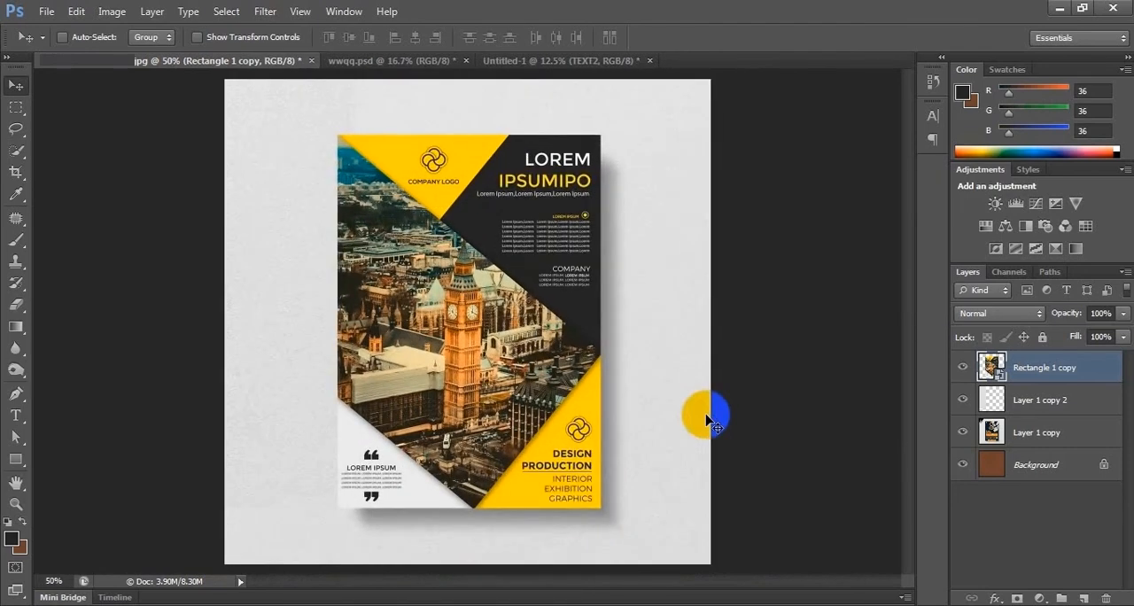